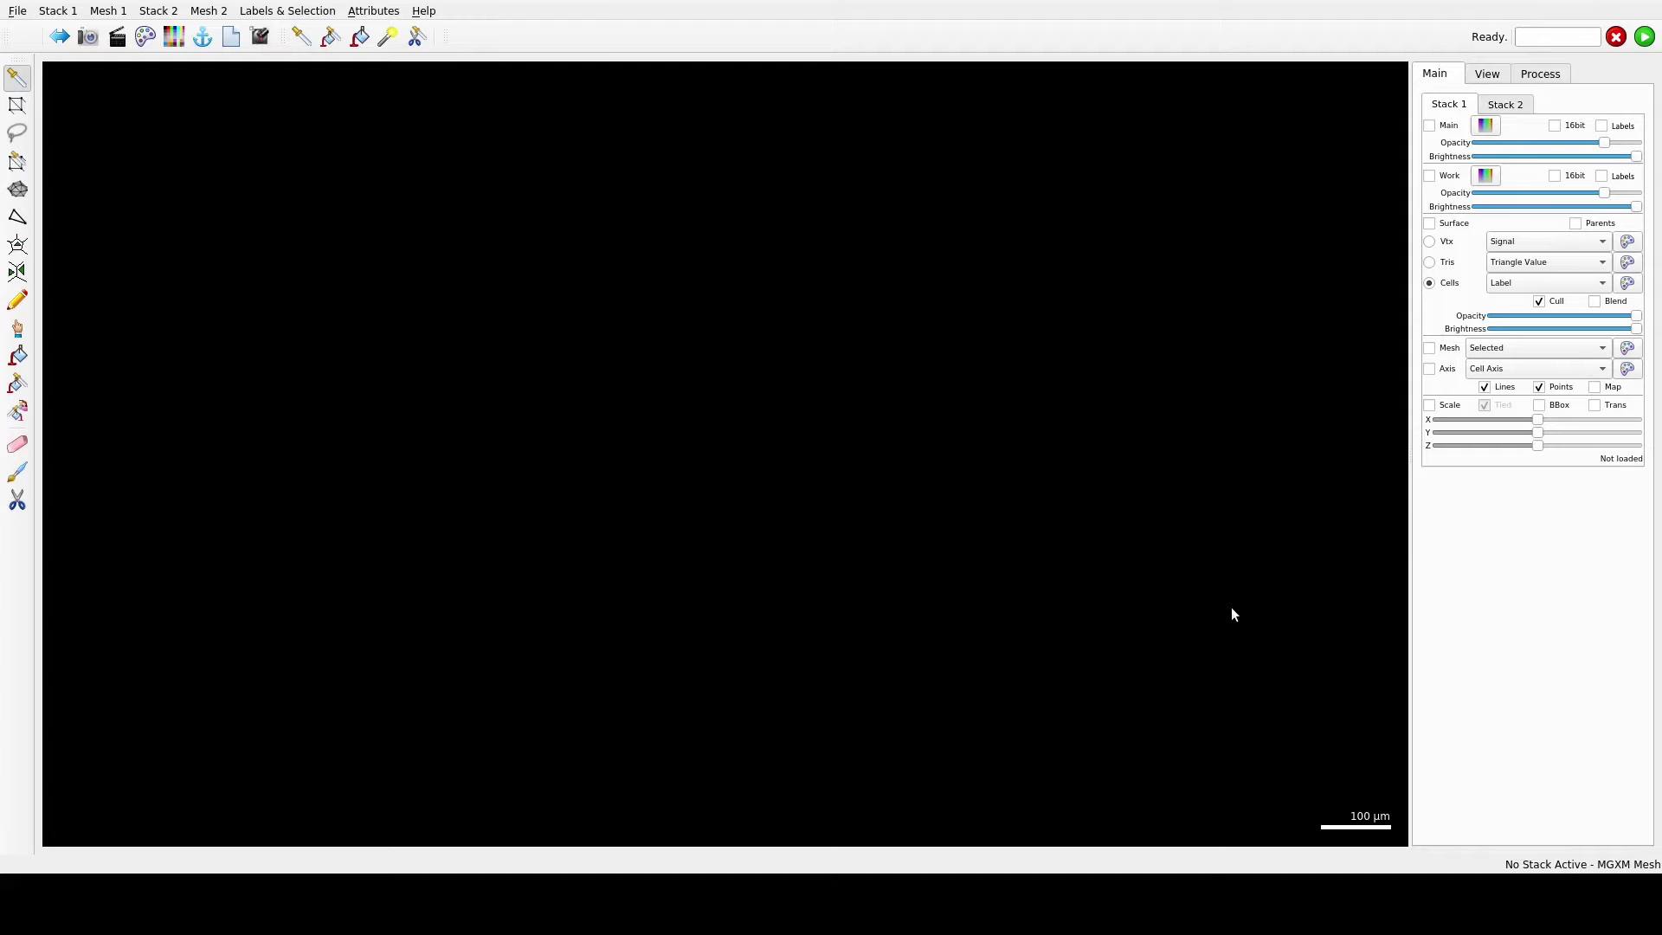
Step: Load the mesh file GYNOECIUM_01_FINAL.mgxm into Mesh 1 from the Arabidopsis gynoecium data folder on the Desktop
{"action": "left_click", "coordinate": [108, 10]}
{"action": "left_click", "coordinate": [113, 29]}
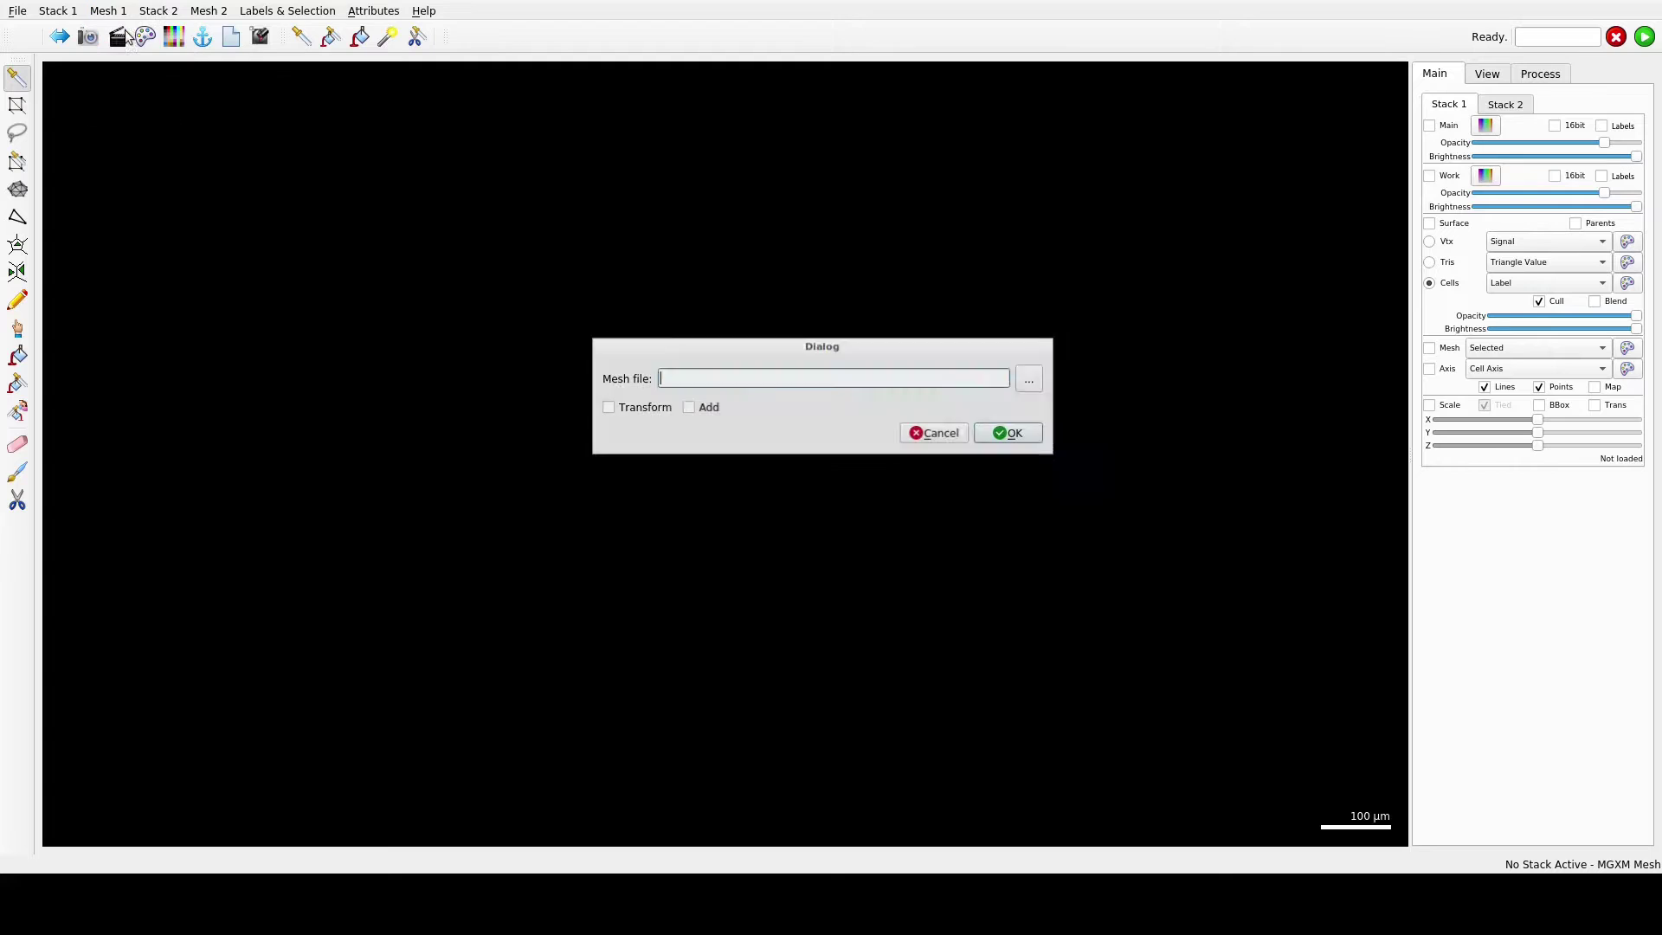
{"action": "left_click", "coordinate": [1030, 378]}
{"action": "left_click", "coordinate": [502, 277]}
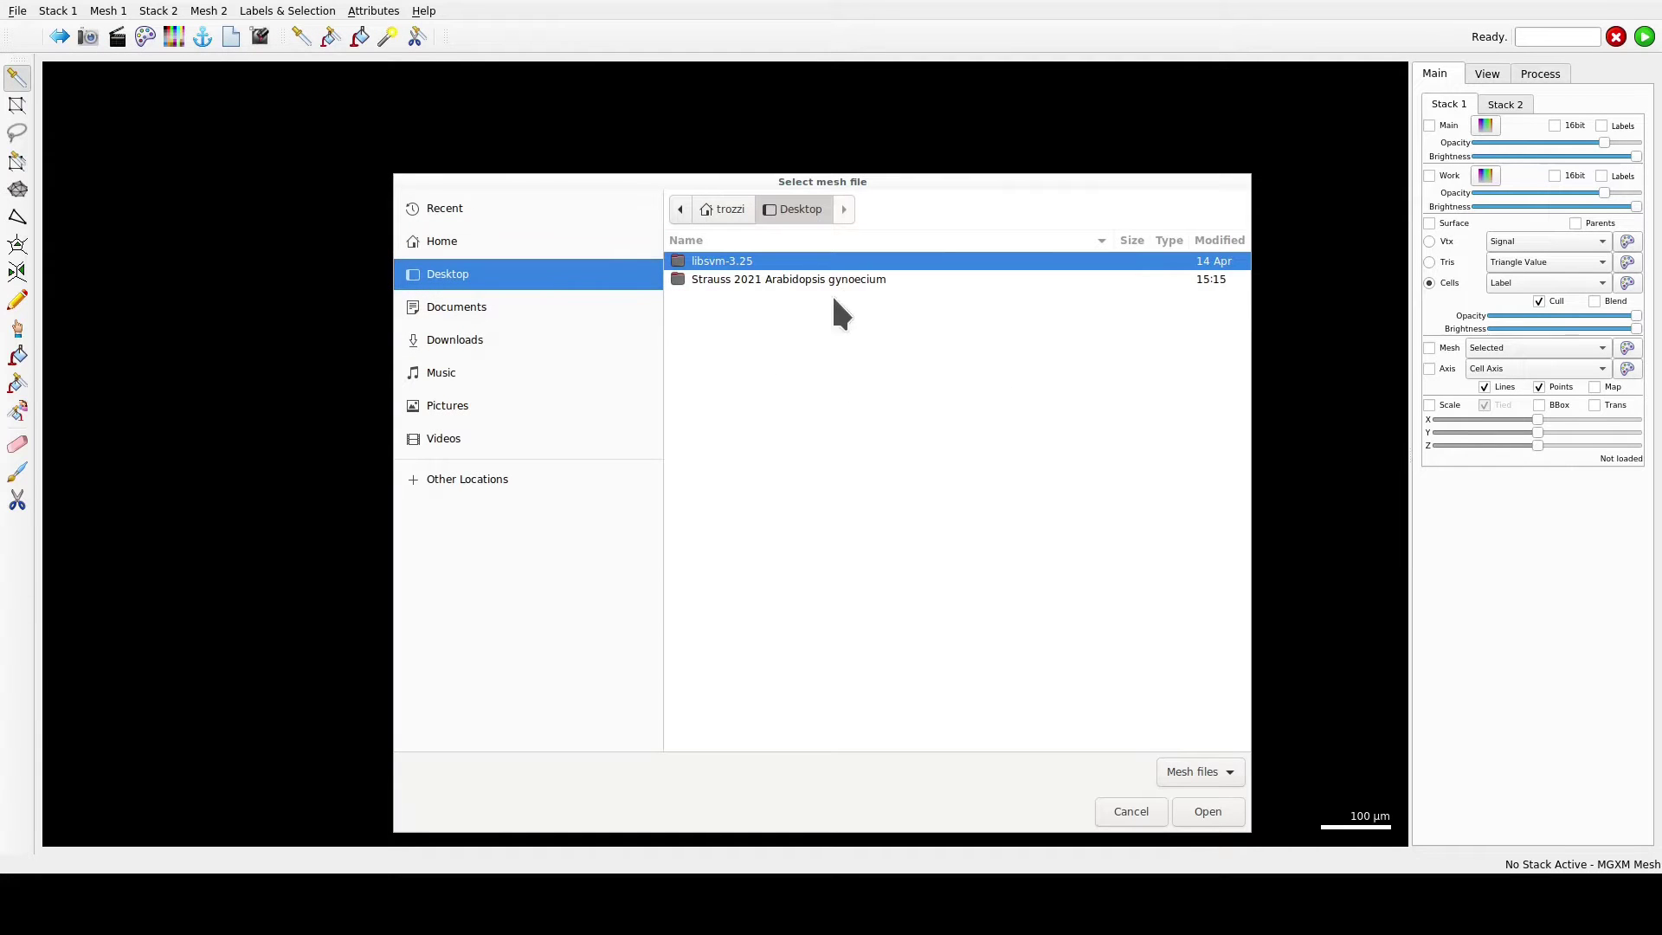
{"action": "double_click", "coordinate": [865, 279]}
{"action": "double_click", "coordinate": [741, 264]}
{"action": "left_click", "coordinate": [728, 299]}
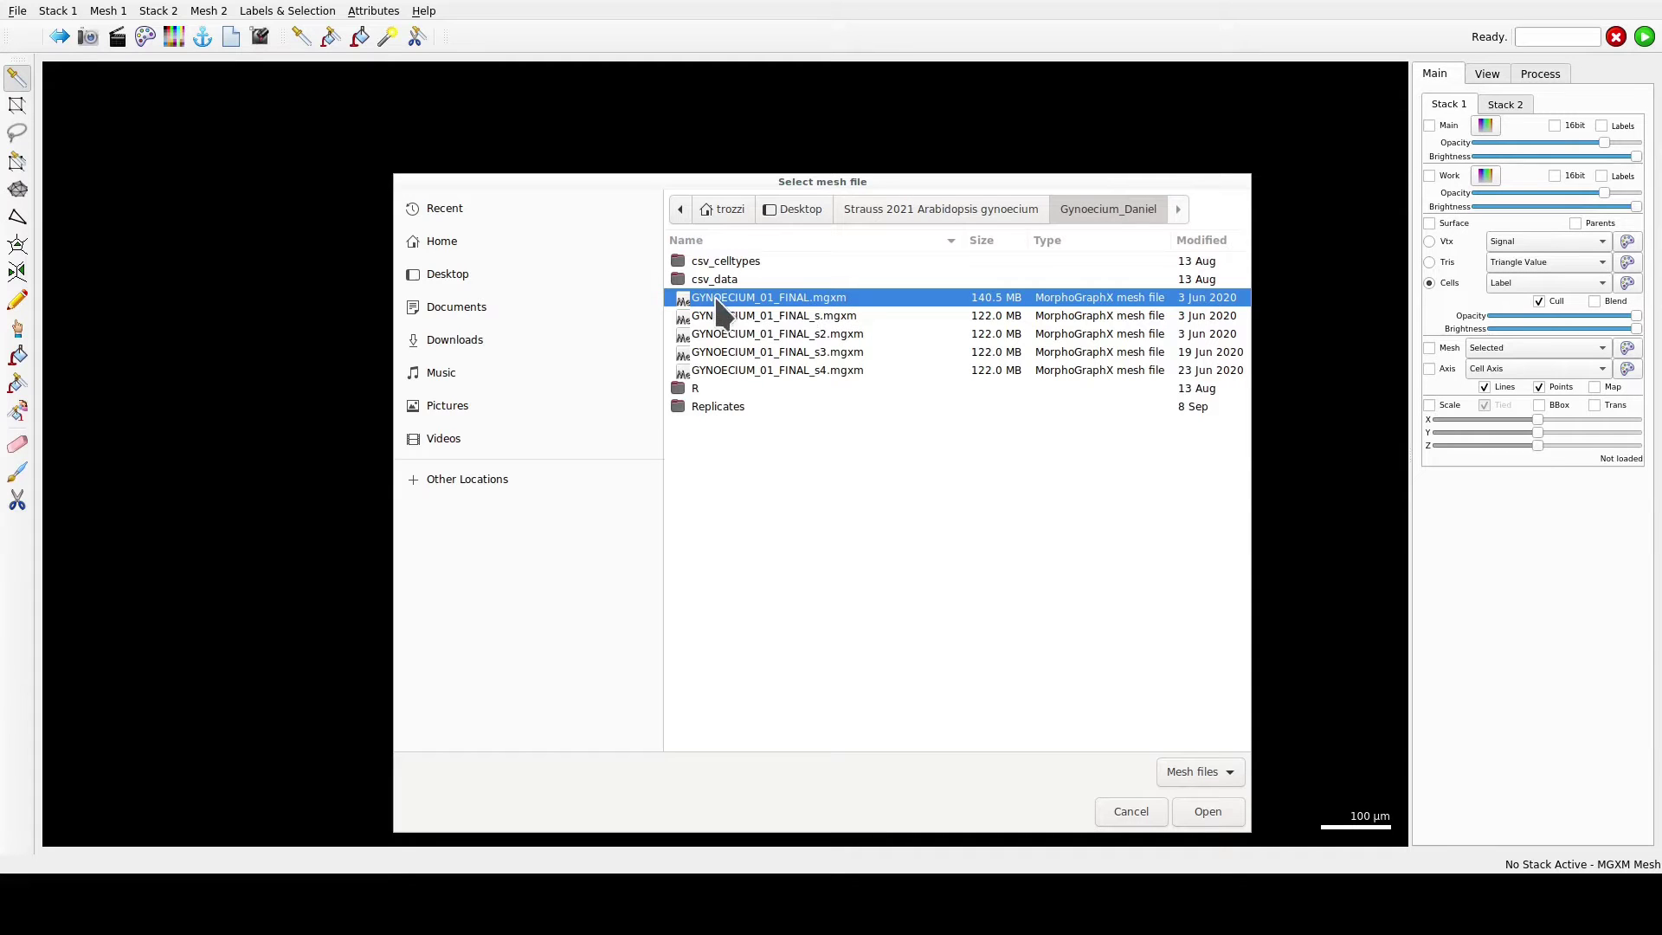
{"action": "left_click", "coordinate": [1220, 822]}
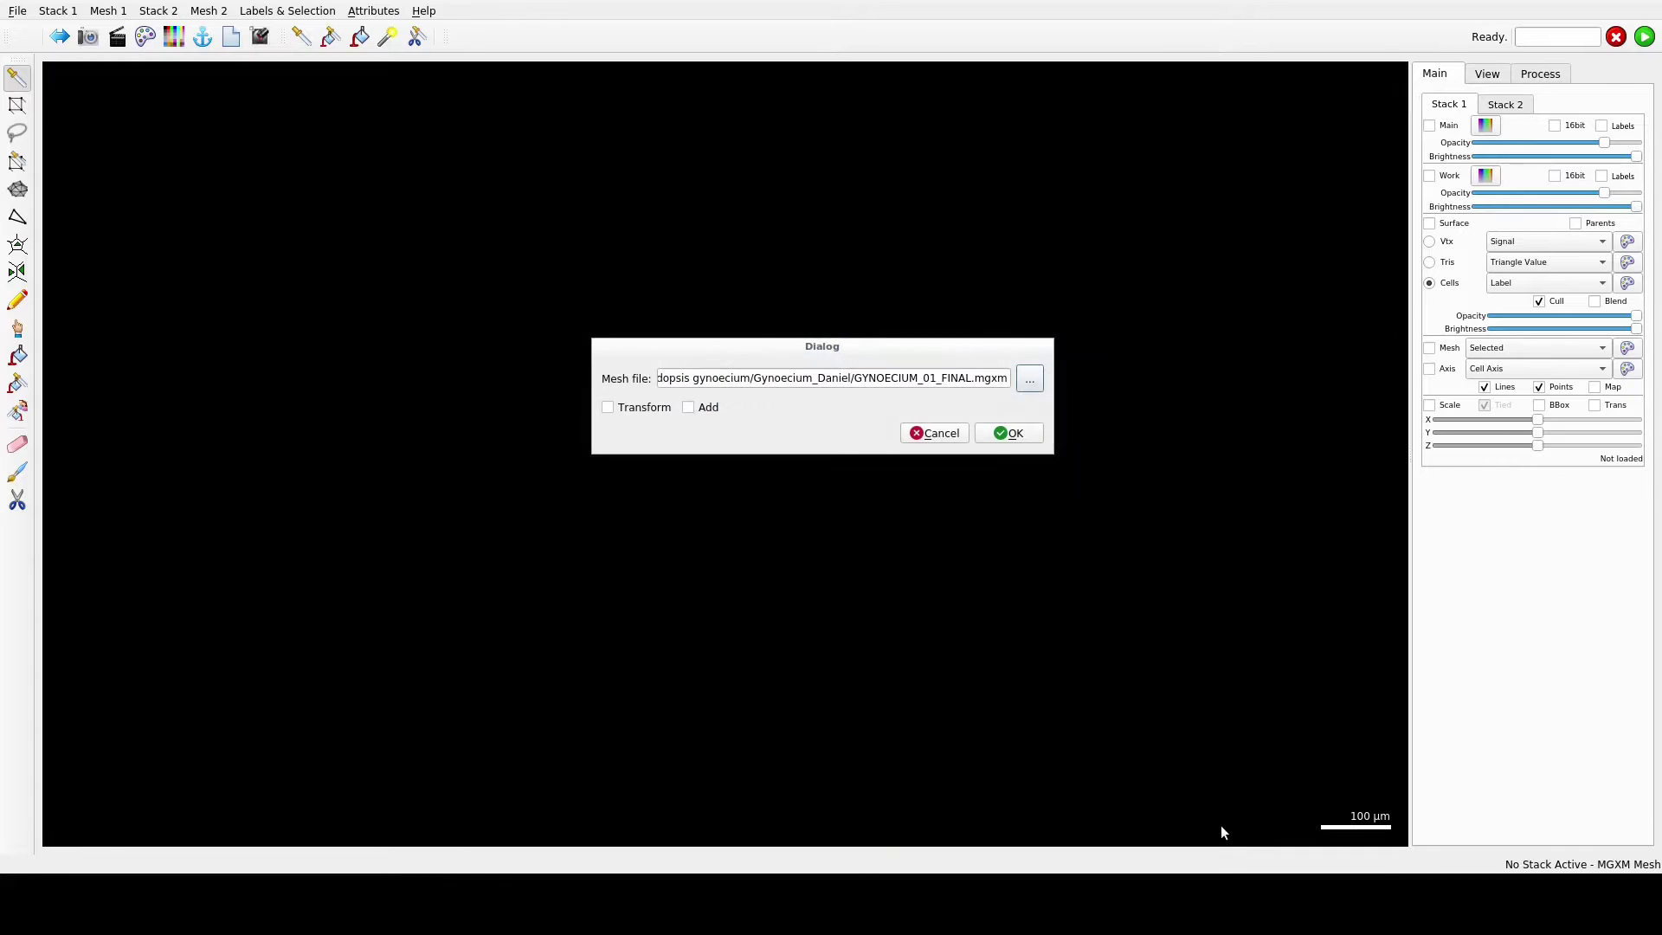
{"action": "left_click", "coordinate": [1022, 437]}
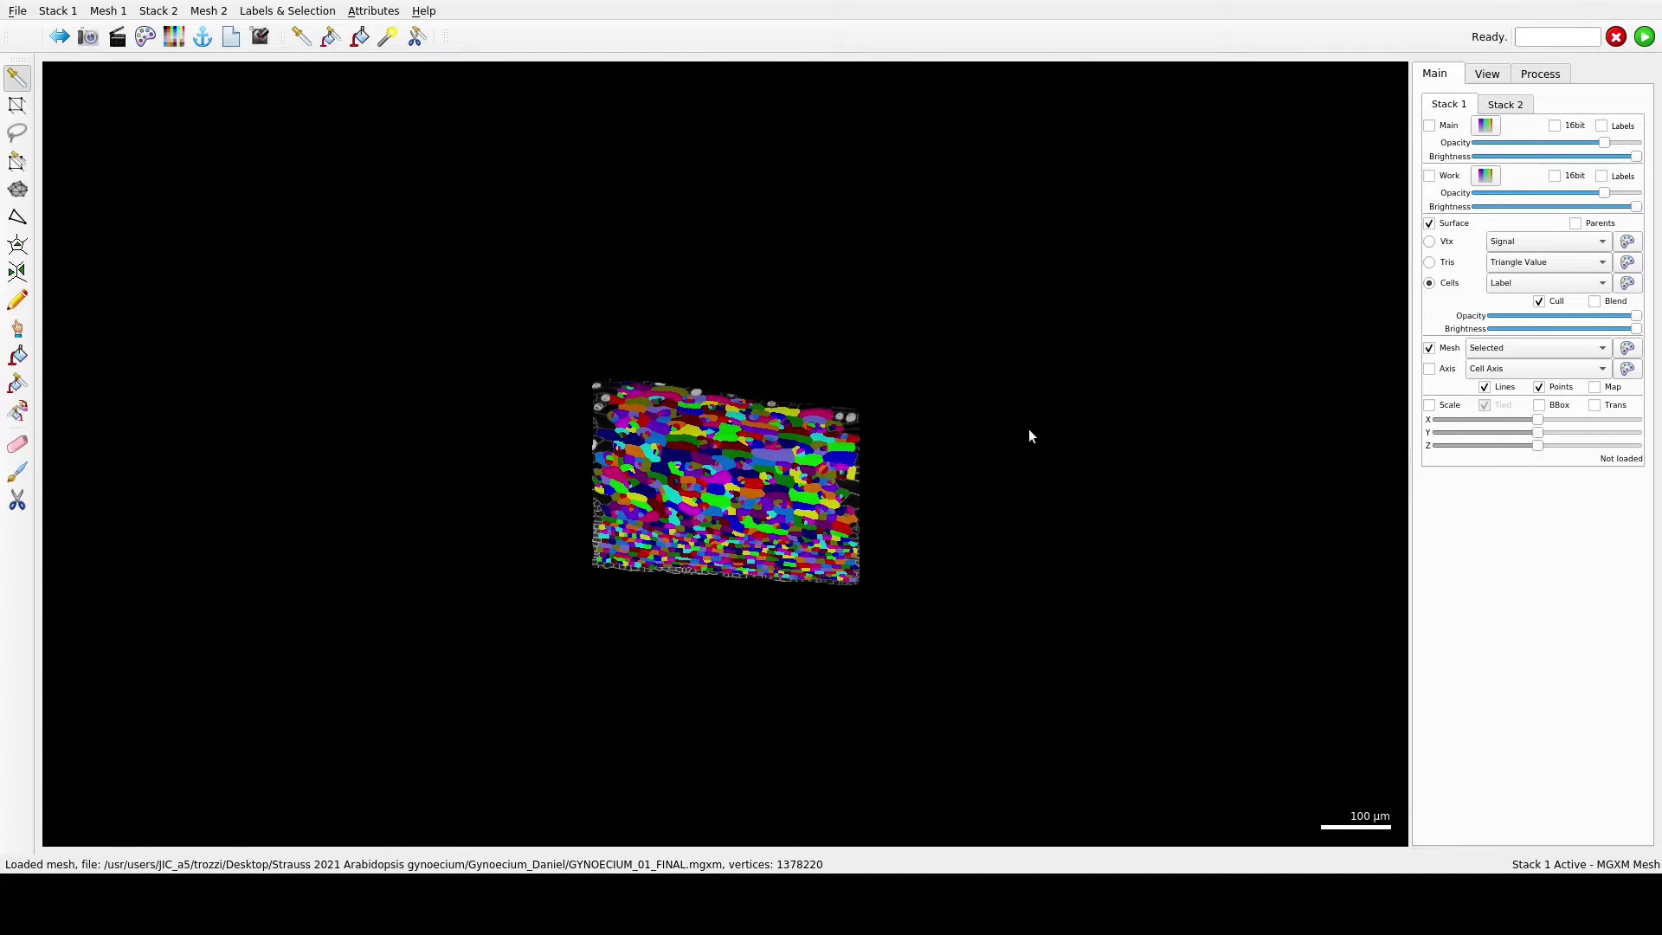
Step: Examine the loaded gynoecium mesh up close, comparing its vertex signal with its segmented cell labels
{"action": "scroll", "coordinate": [875, 556], "scroll_direction": "up", "scroll_amount": 10}
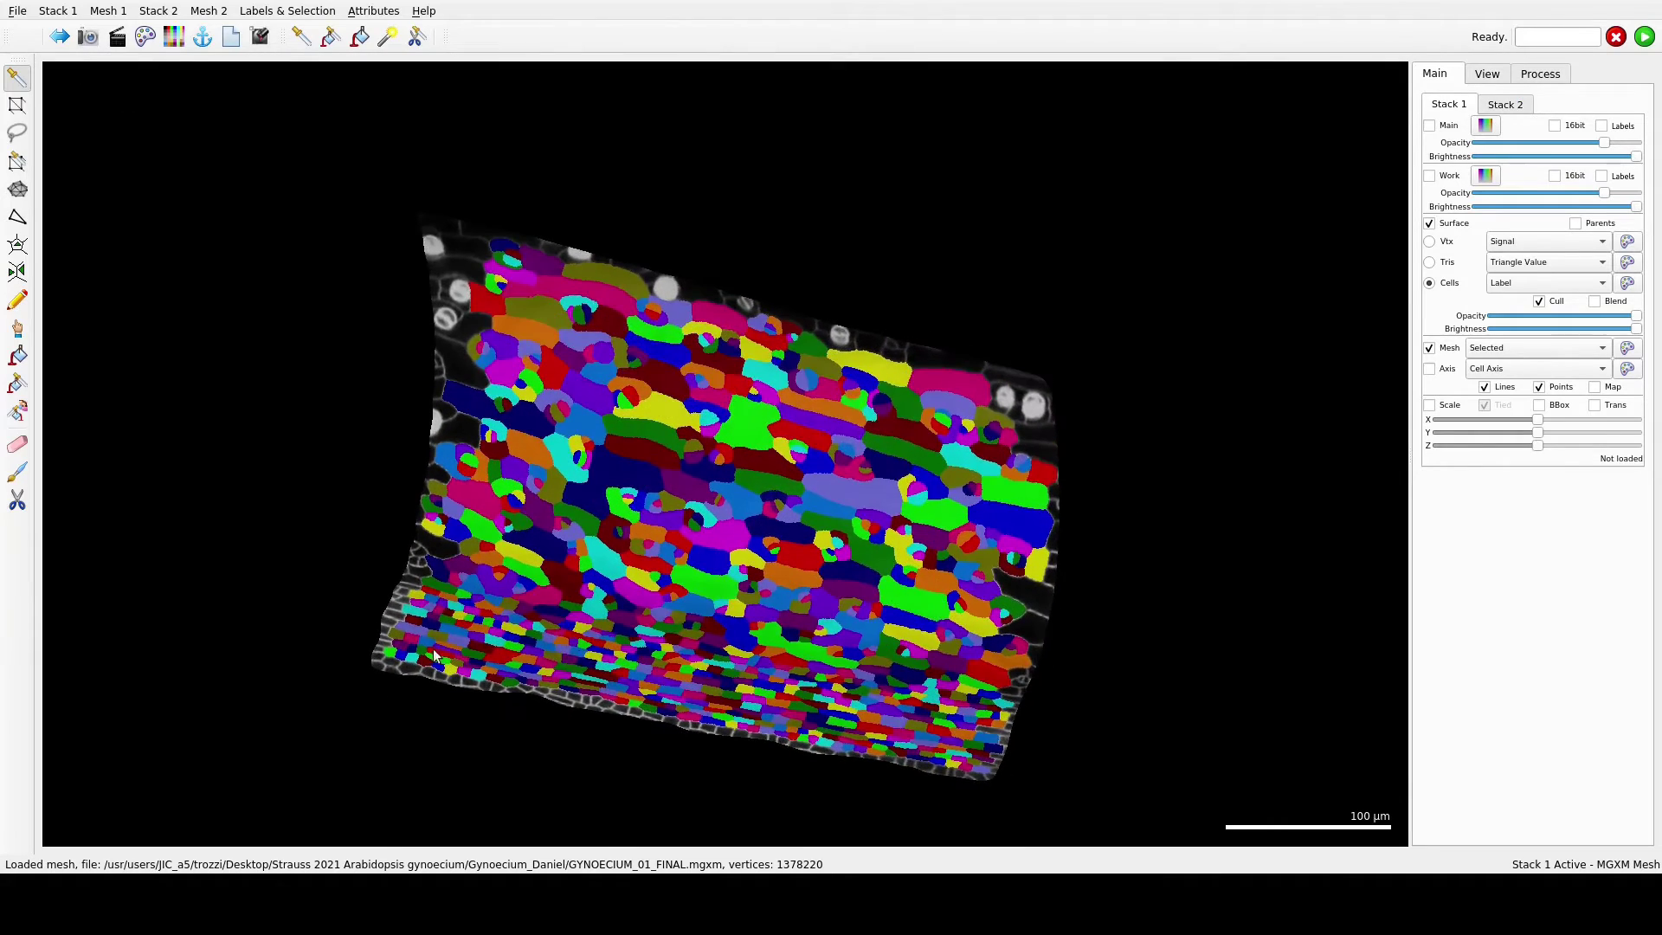
{"action": "left_click_drag", "start_coordinate": [435, 658], "coordinate": [651, 504]}
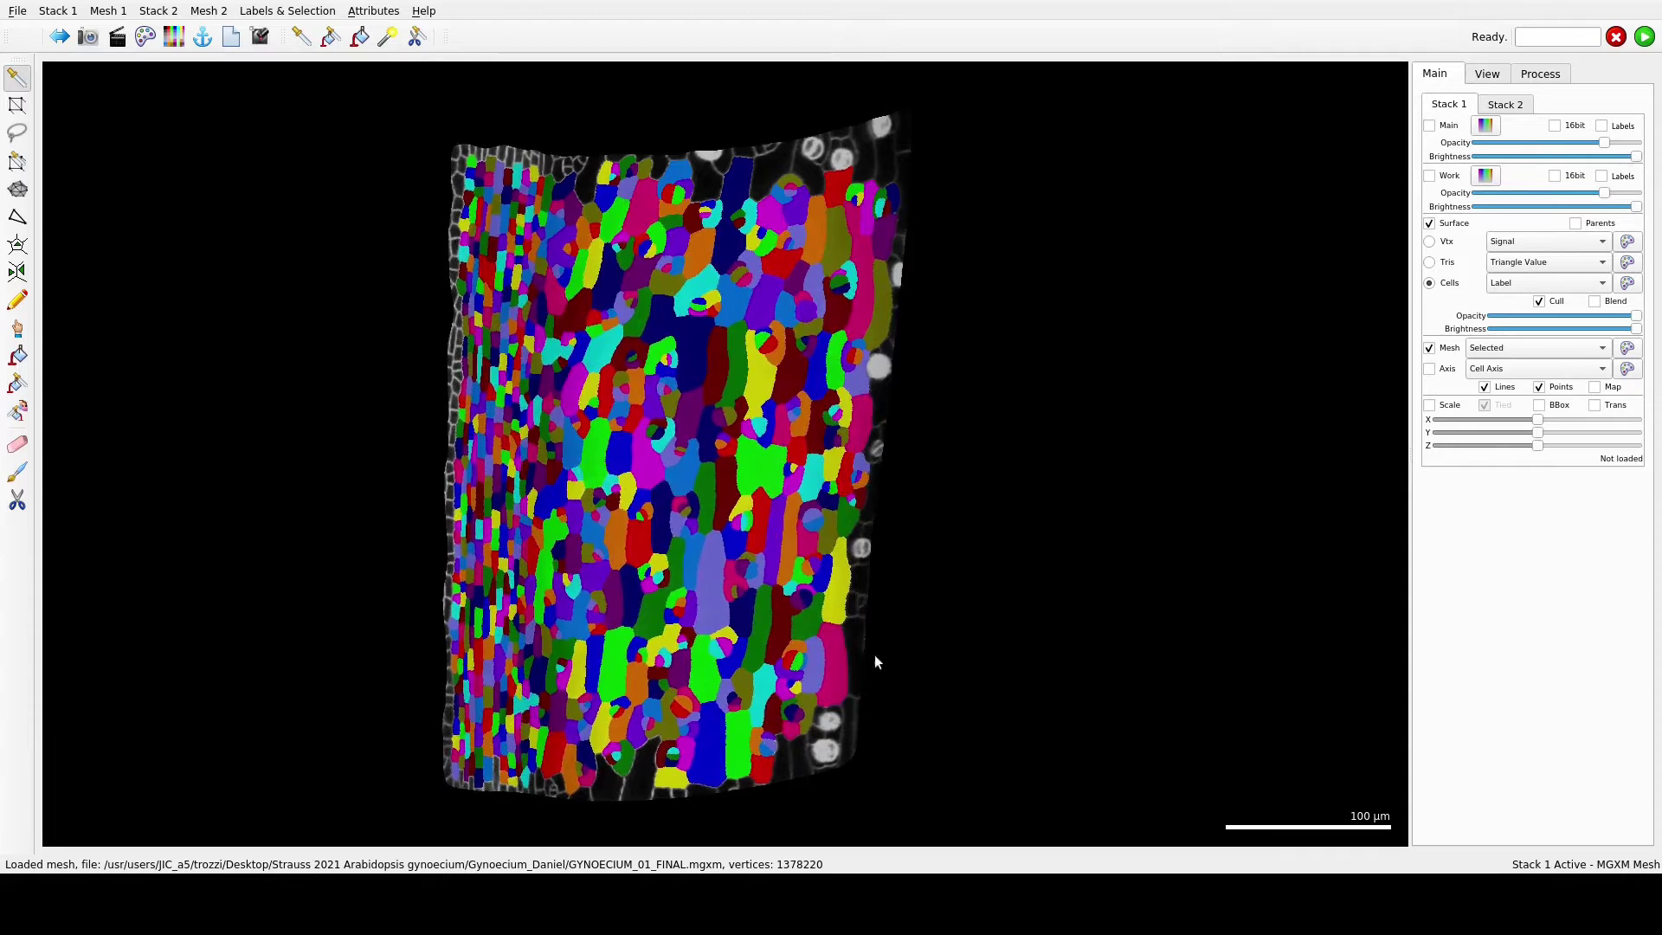
{"action": "left_click", "coordinate": [1429, 246]}
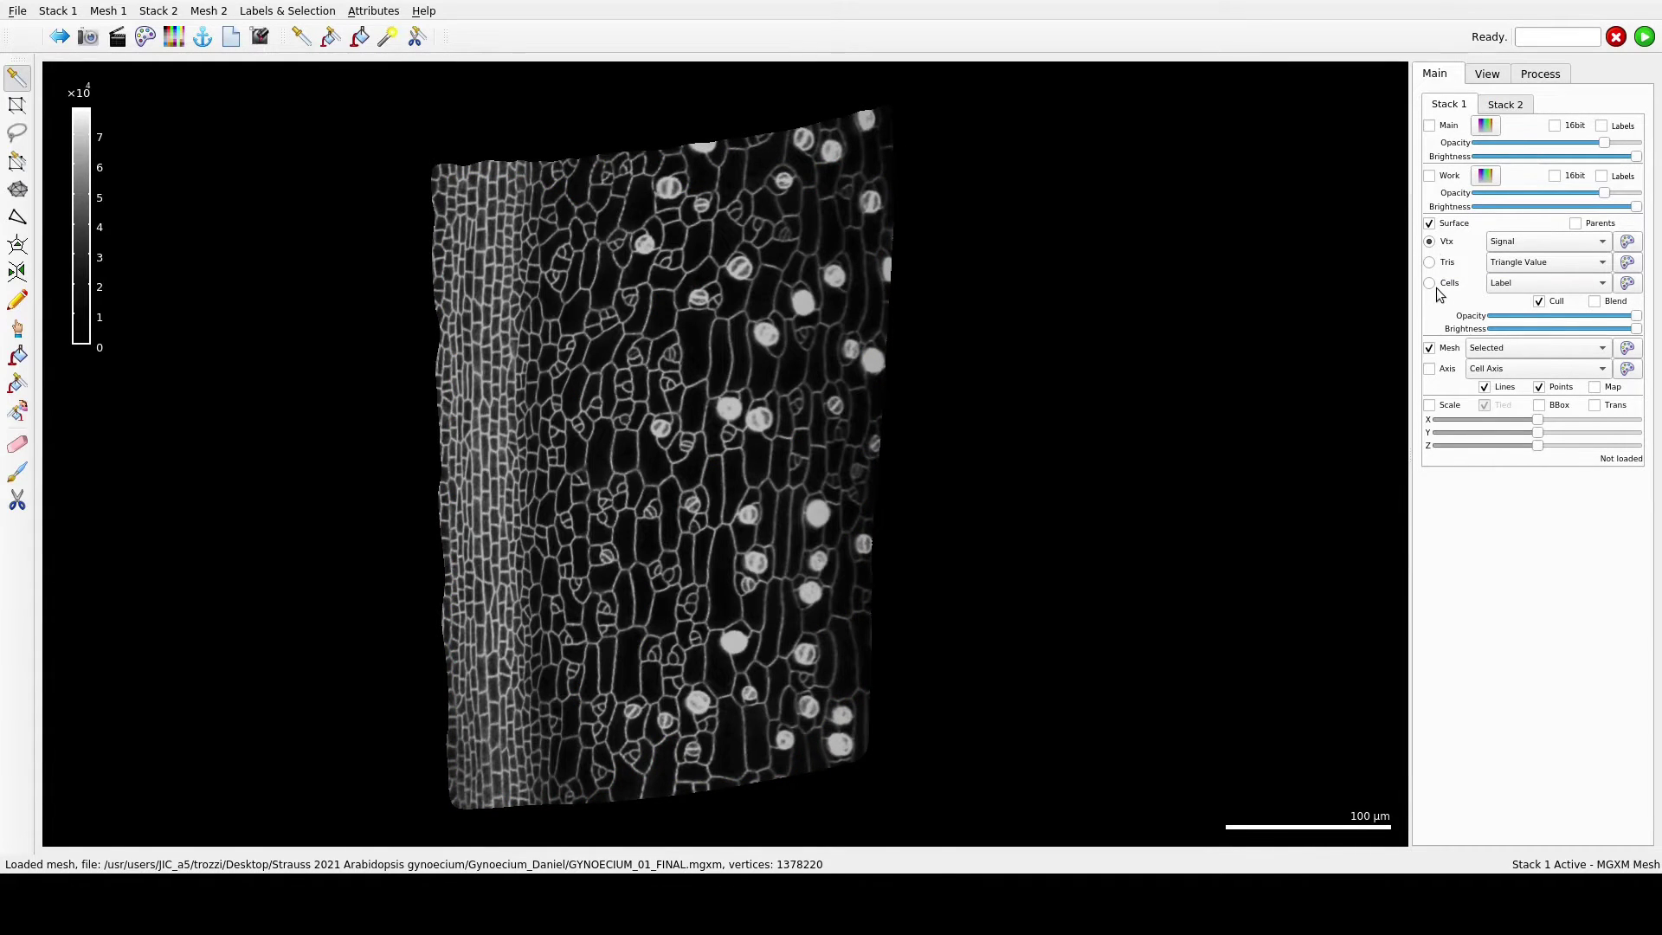
{"action": "left_click", "coordinate": [1431, 284]}
{"action": "right_click_drag", "start_coordinate": [868, 686], "coordinate": [966, 665]}
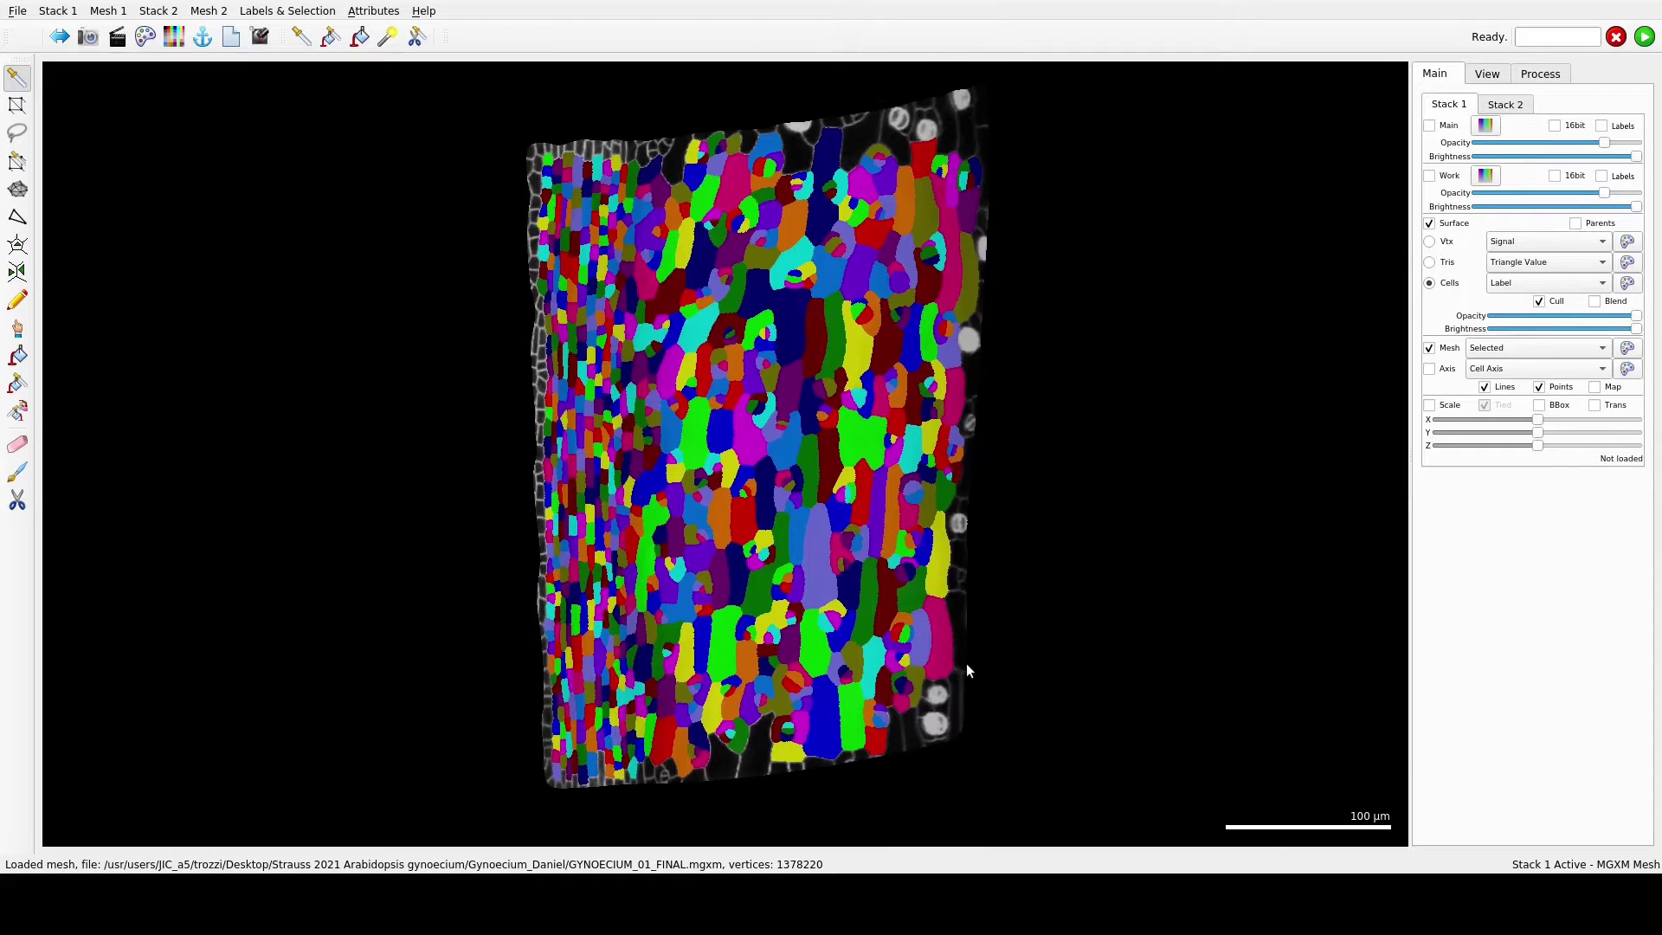
{"action": "scroll", "coordinate": [1055, 675], "scroll_direction": "up", "scroll_amount": 2}
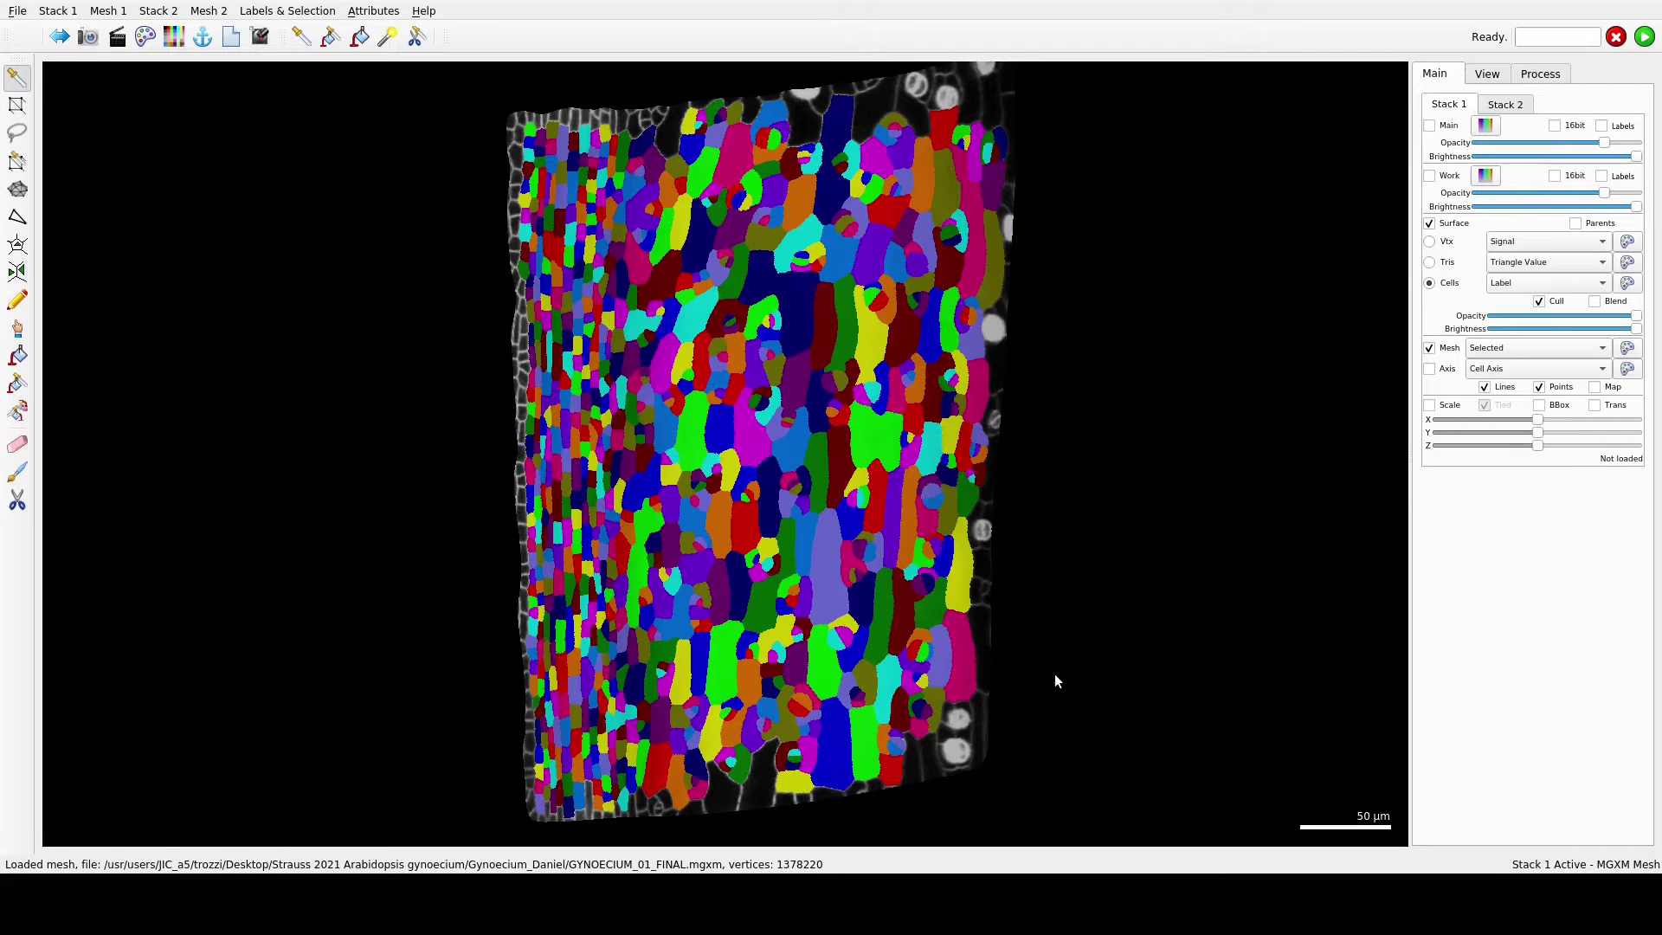
{"action": "left_click_drag", "start_coordinate": [1055, 673], "coordinate": [1015, 641]}
{"action": "left_click_drag", "start_coordinate": [1049, 587], "coordinate": [936, 624]}
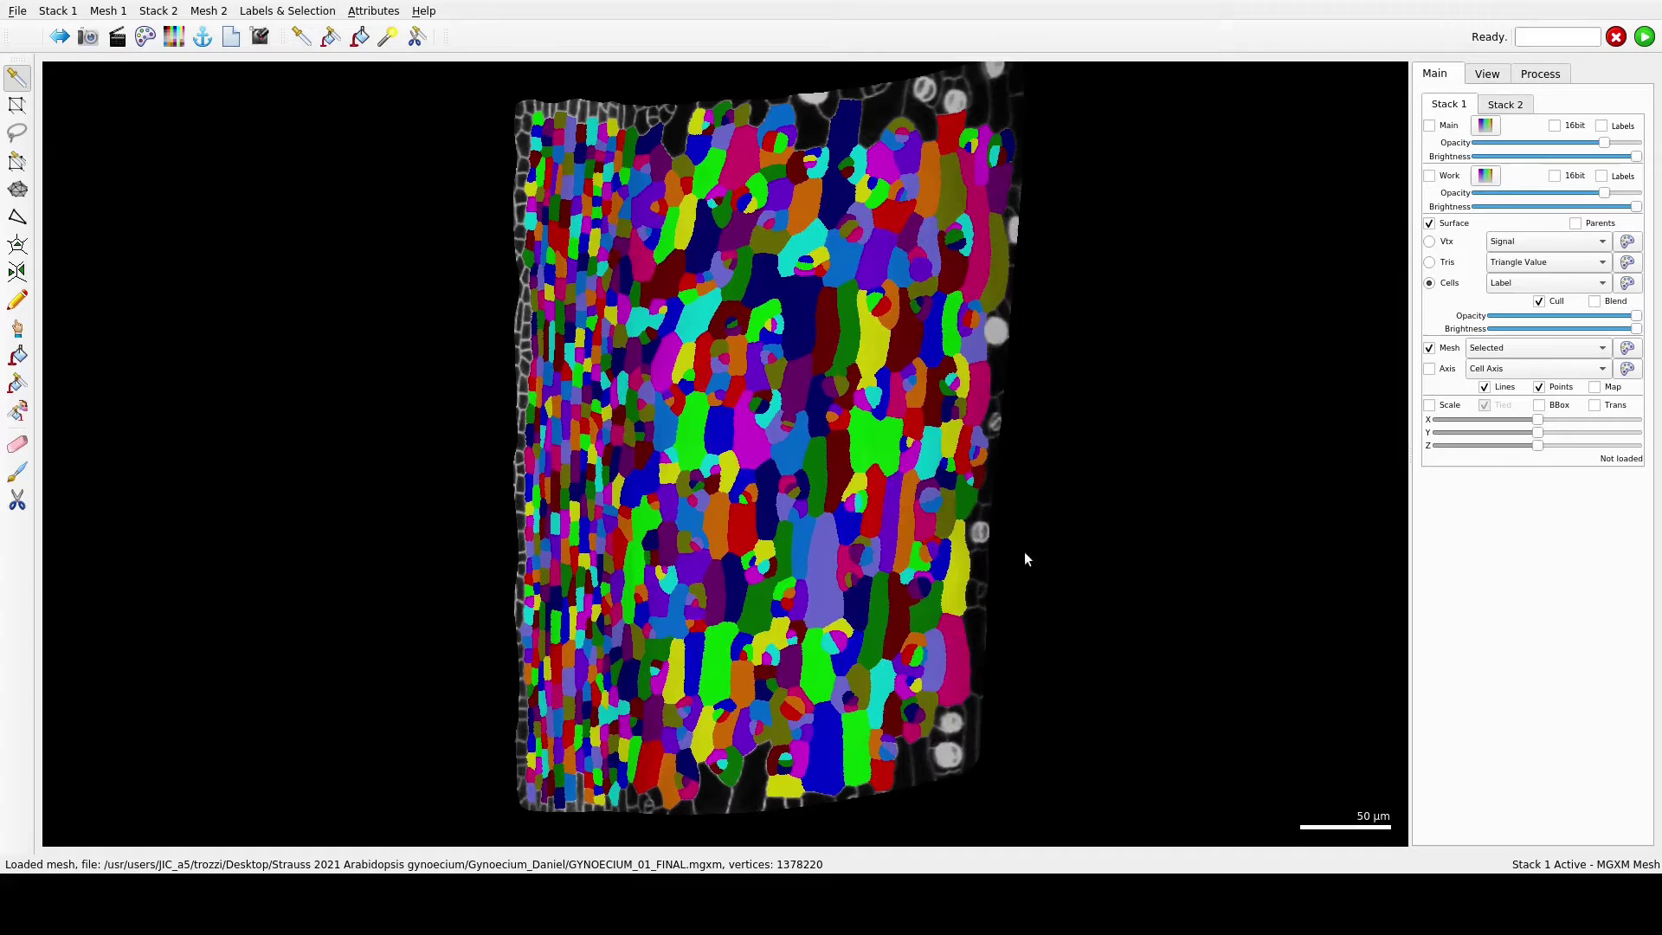
Step: Run the mesh process A Select Measures from the Cell Types classification group
{"action": "left_click", "coordinate": [1541, 73]}
{"action": "left_click", "coordinate": [1486, 107]}
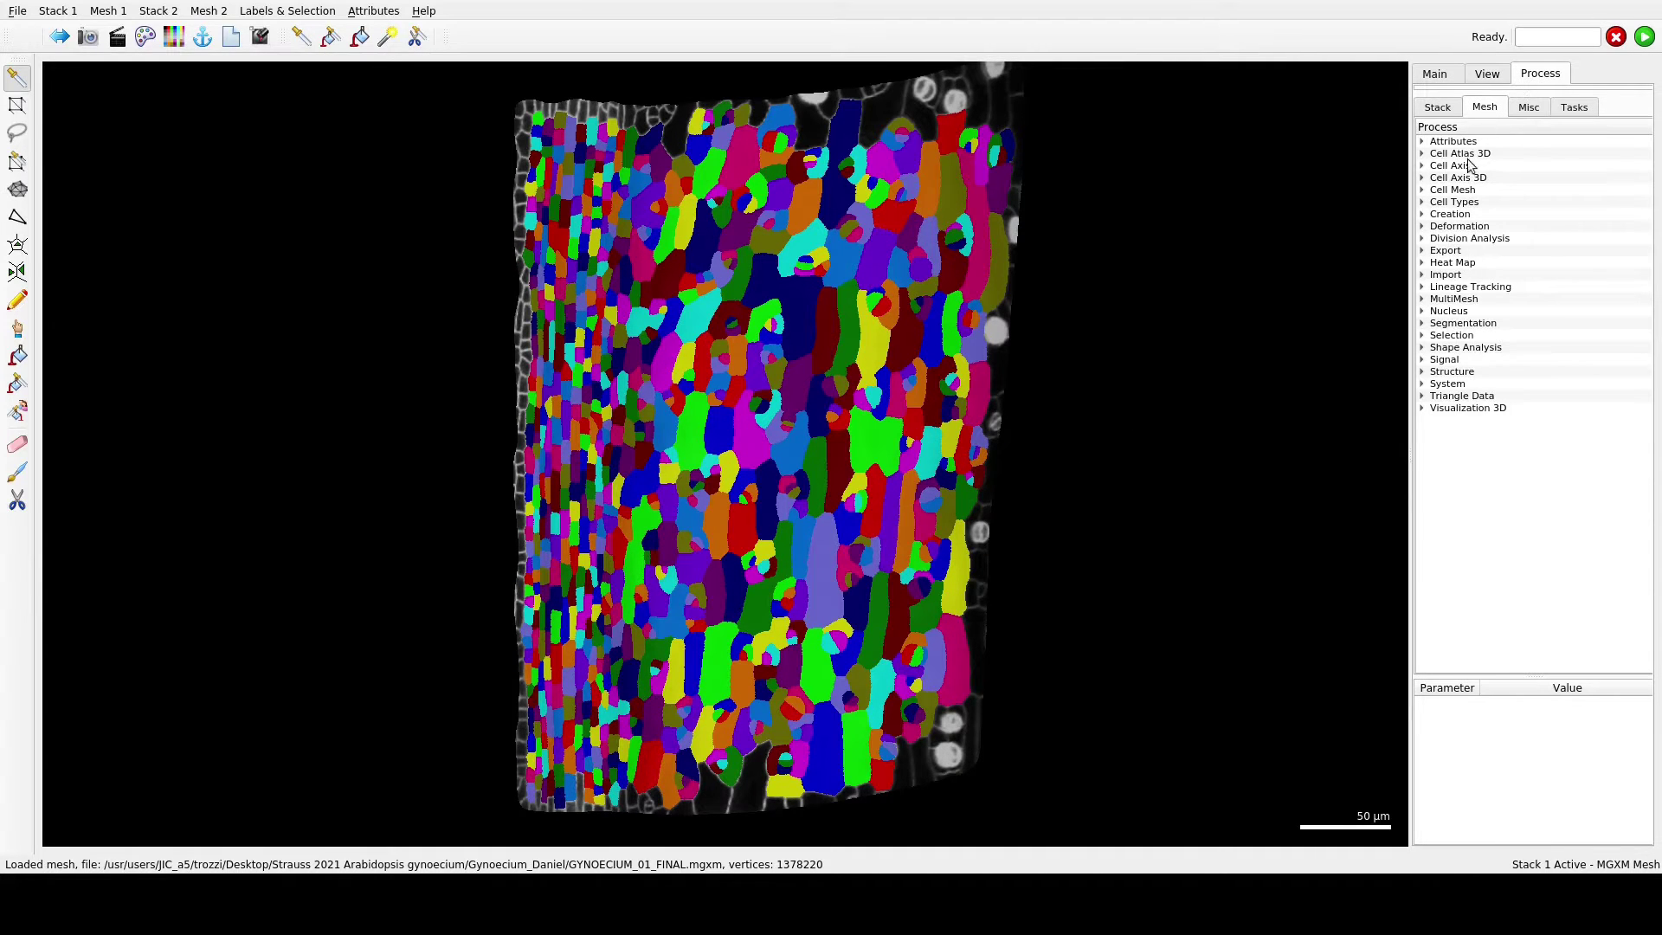
{"action": "left_click", "coordinate": [1422, 203]}
{"action": "left_click", "coordinate": [1434, 215]}
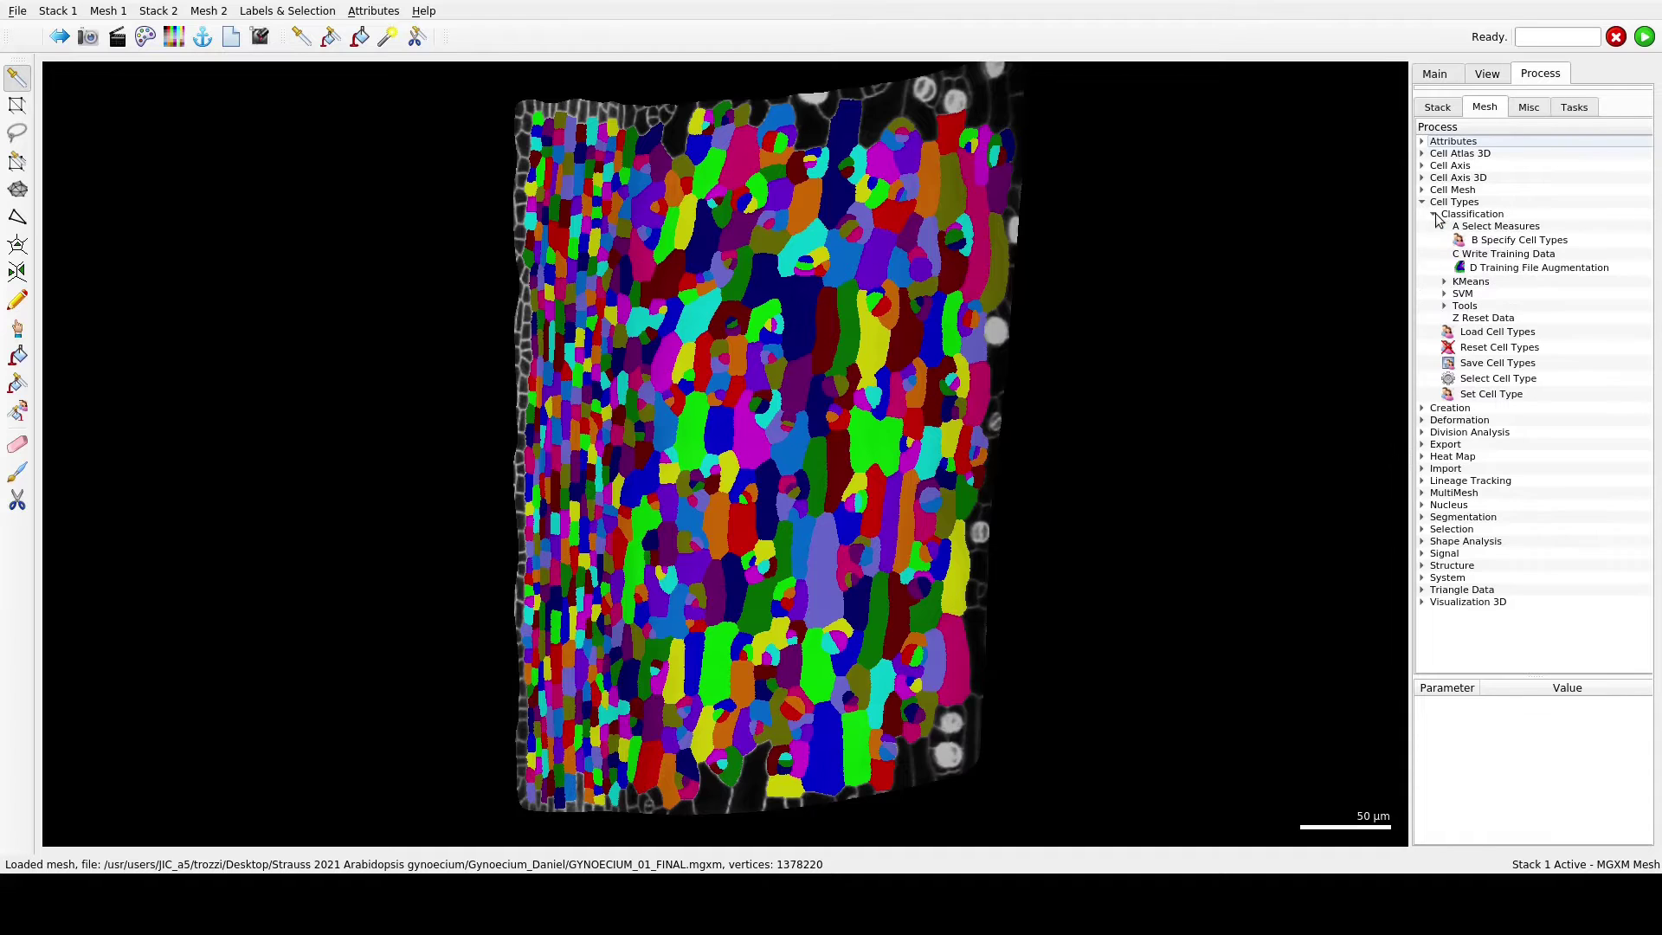
{"action": "left_click", "coordinate": [1515, 227]}
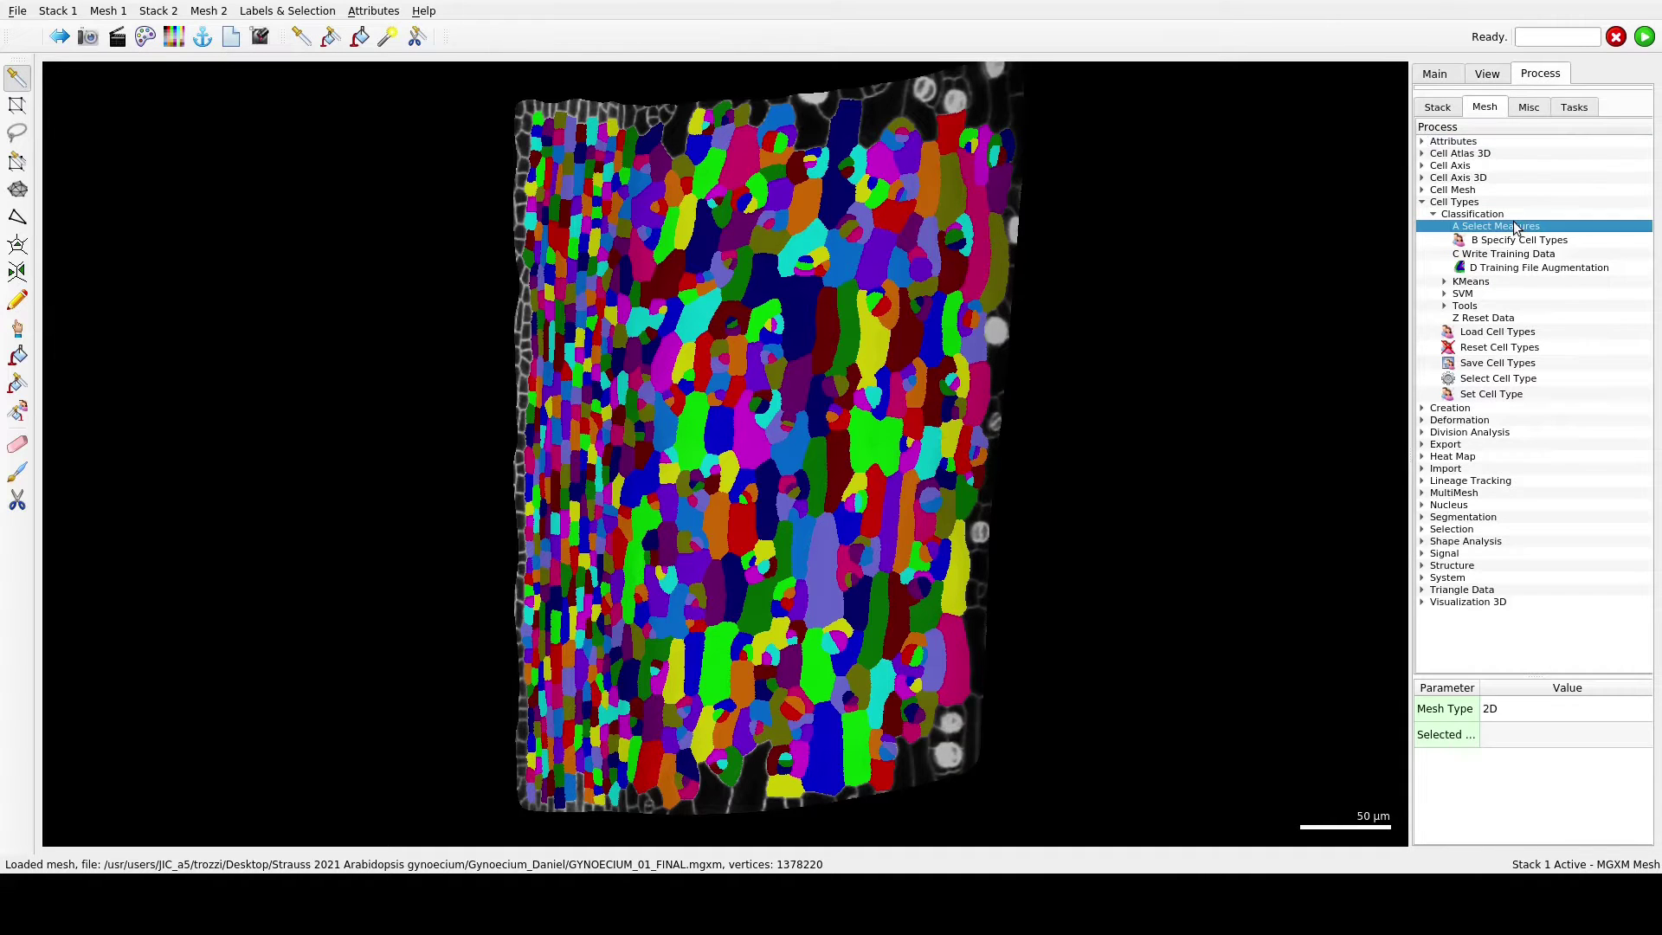
{"action": "left_click", "coordinate": [1645, 36]}
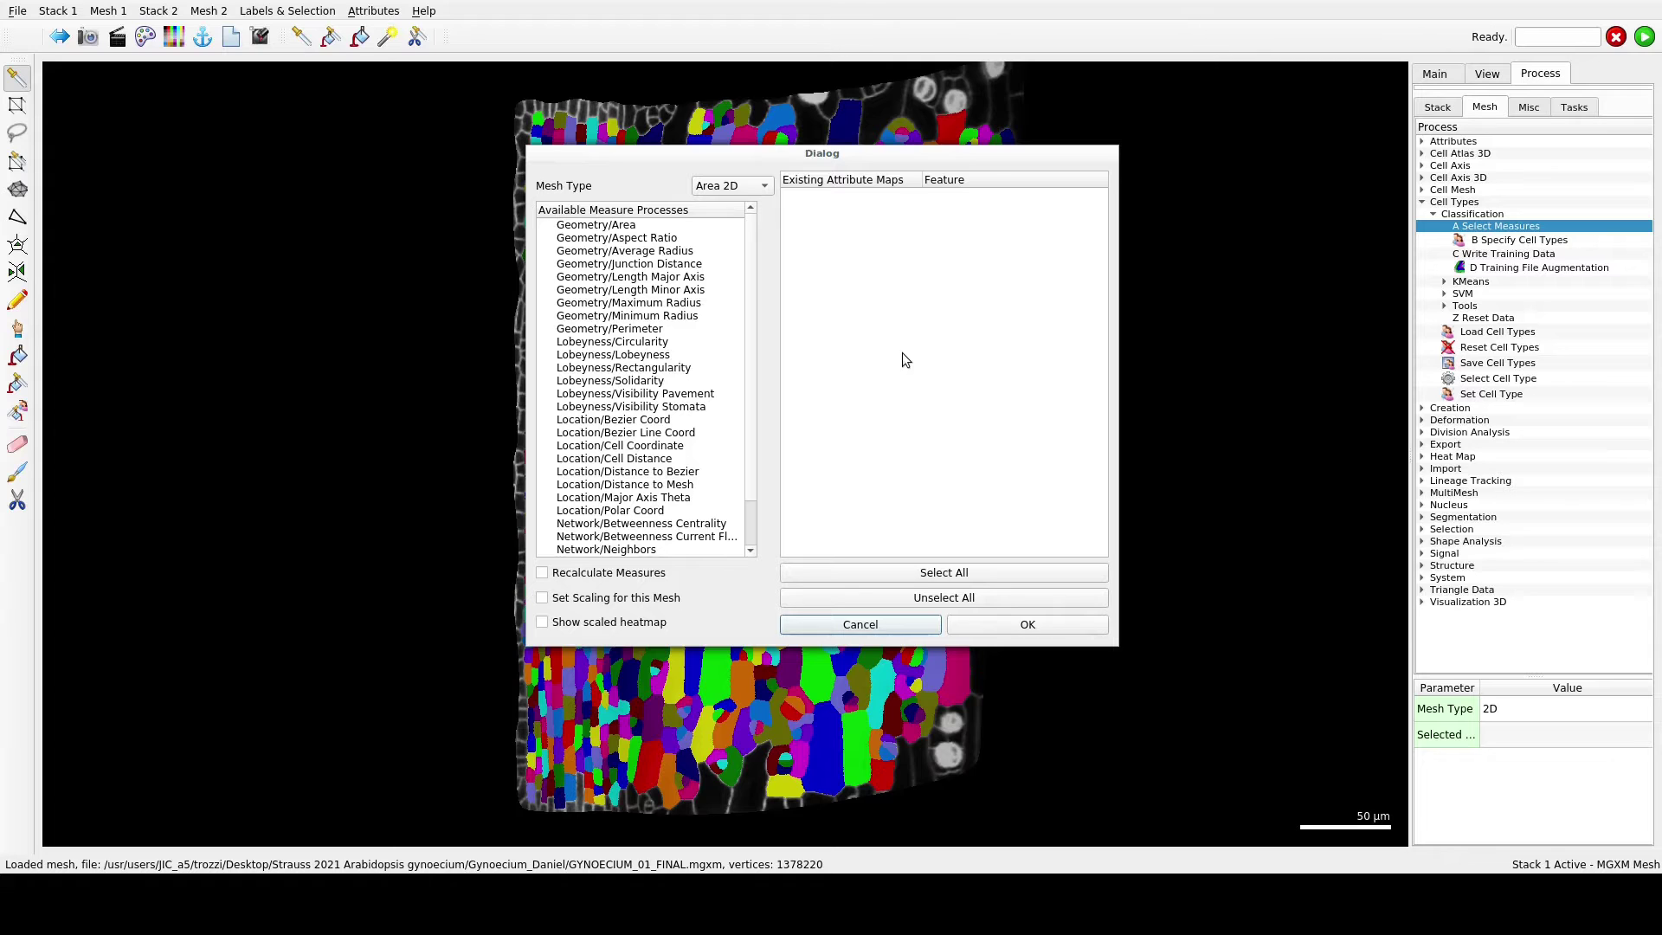
Step: Compute the measures Signal/Signal Interior, Geometry/Length Minor Axis and Geometry/Area for the Area 2D mesh type
{"action": "scroll", "coordinate": [653, 368], "scroll_direction": "down", "scroll_amount": 1}
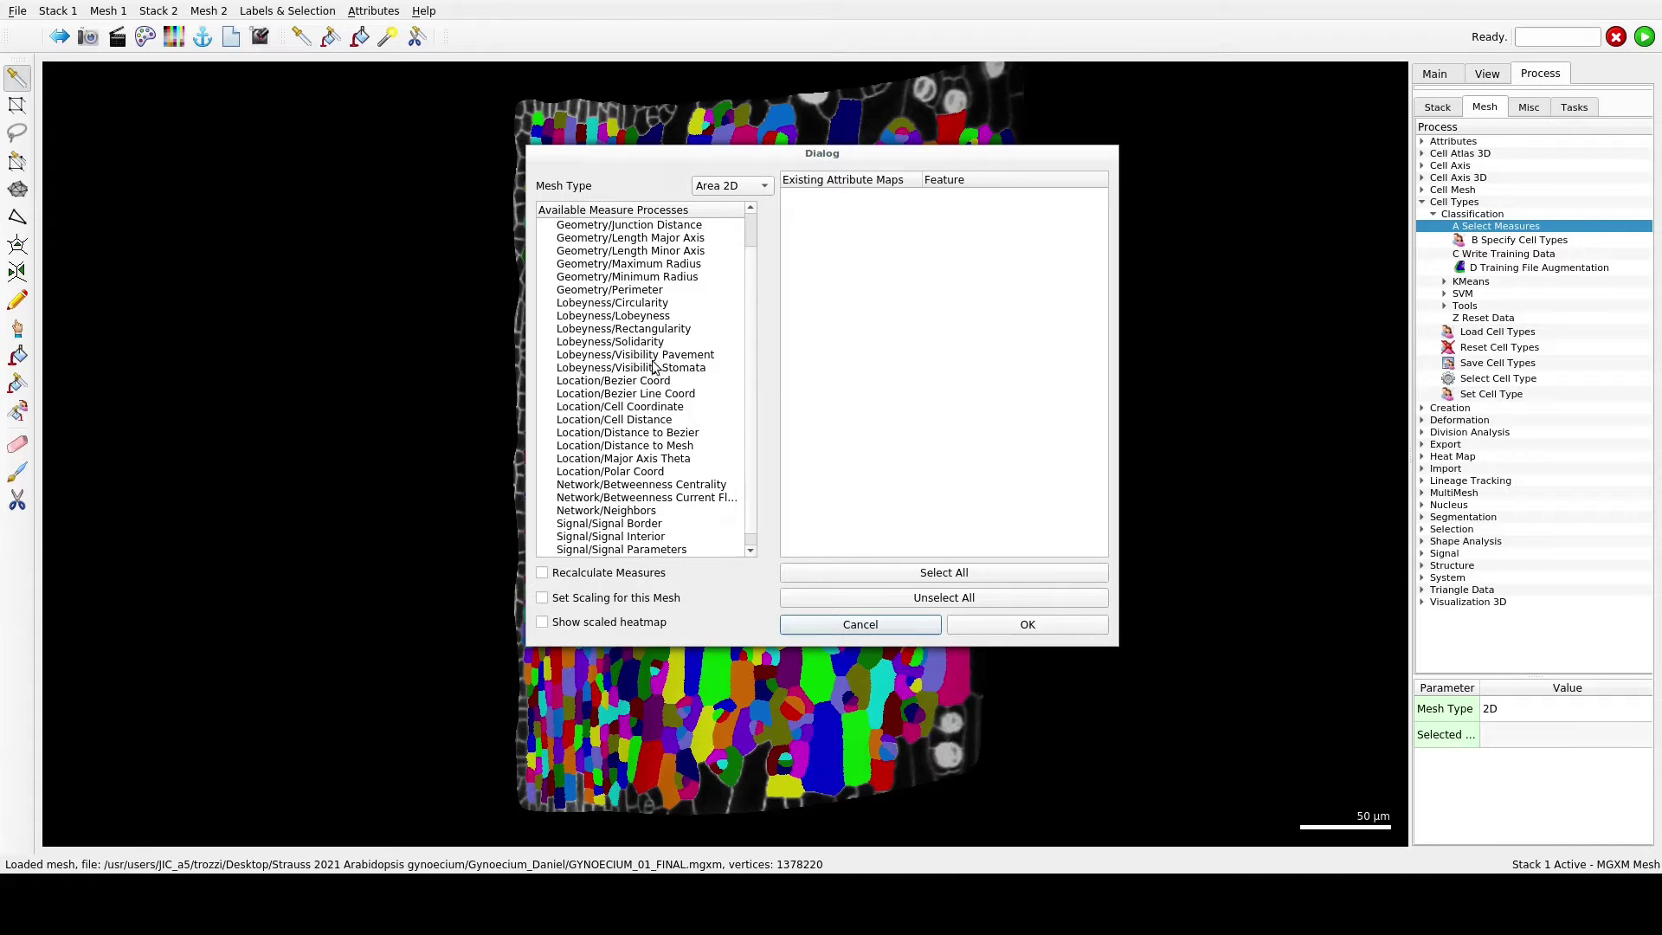
{"action": "scroll", "coordinate": [654, 372], "scroll_direction": "down", "scroll_amount": 1}
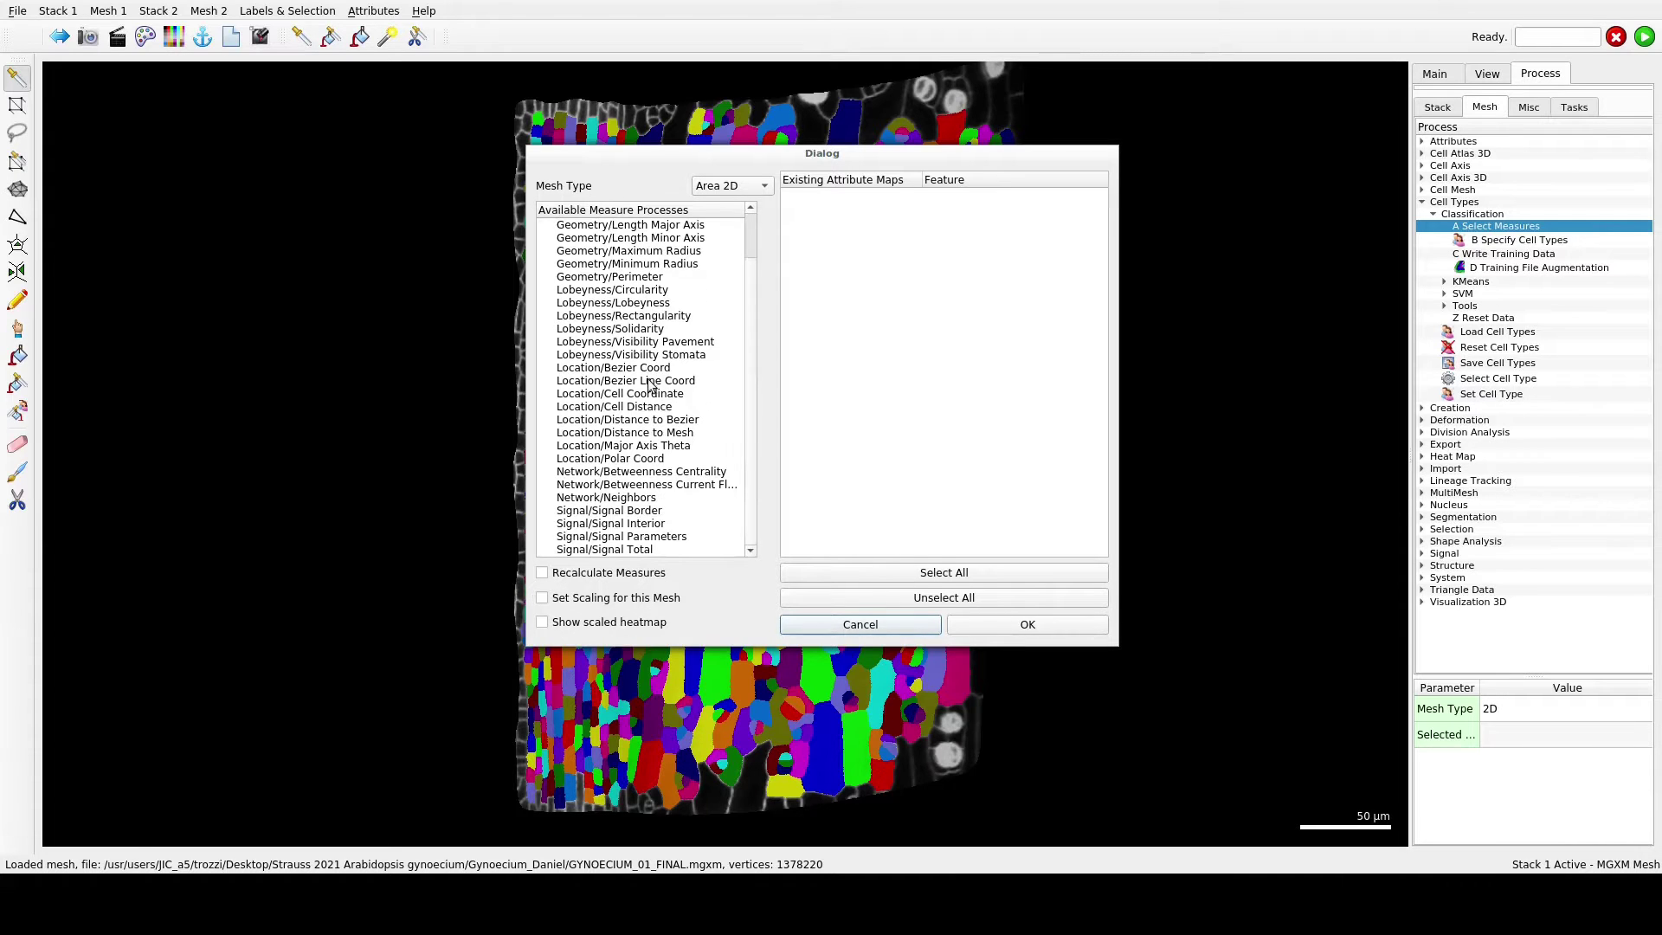
{"action": "left_click", "coordinate": [655, 524]}
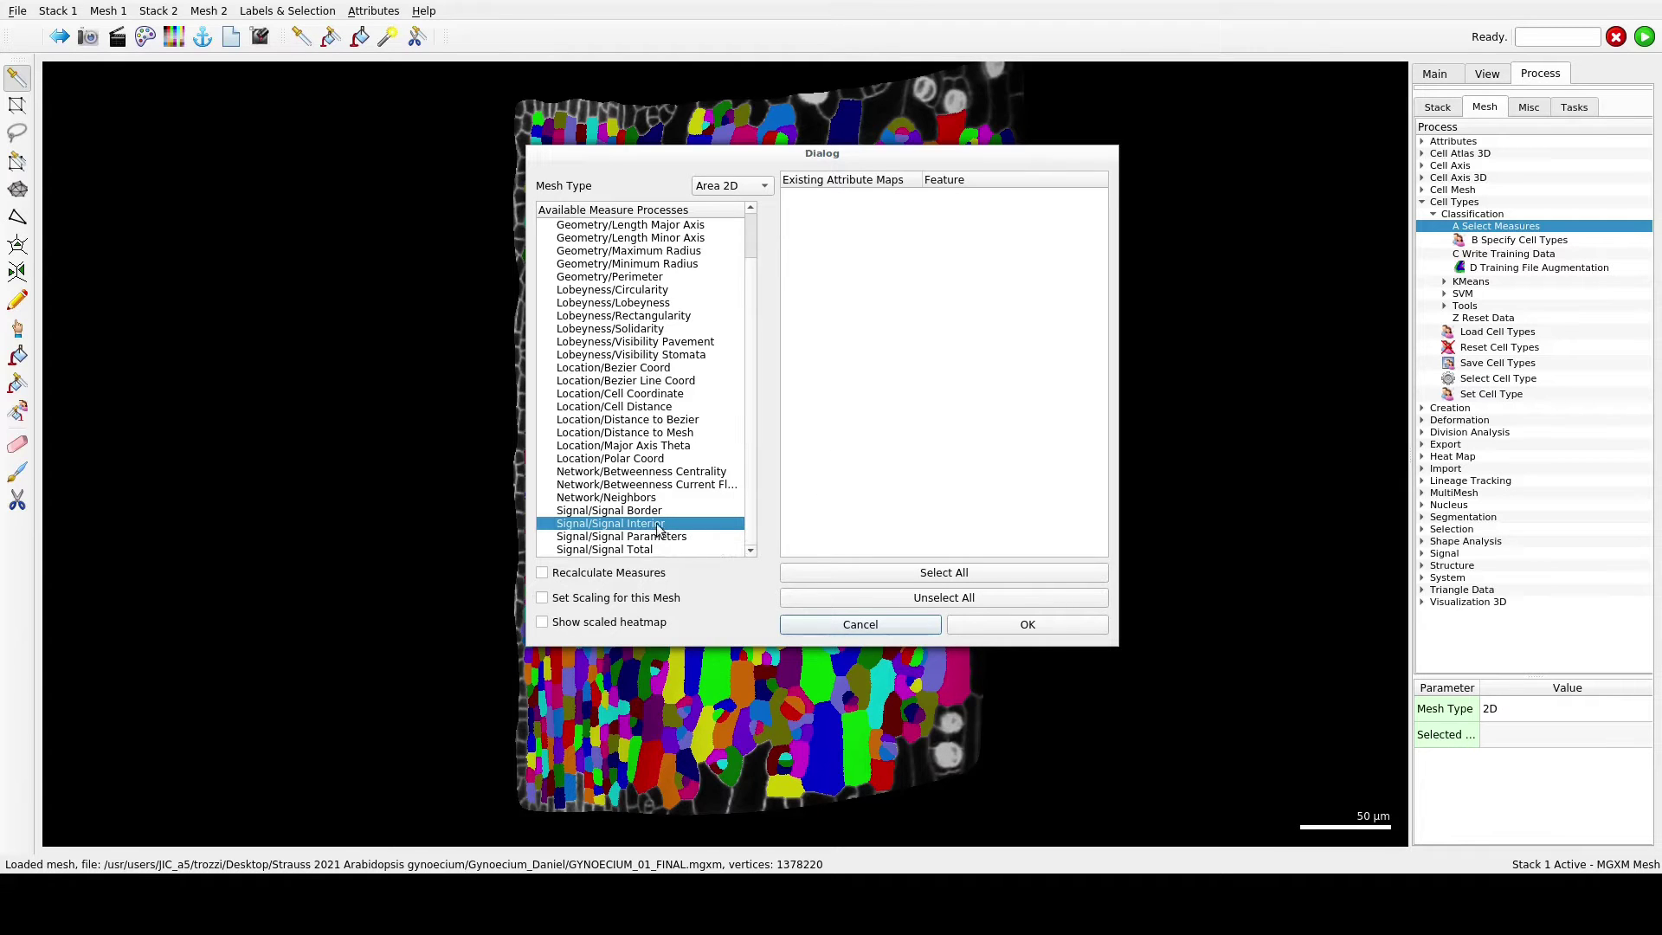
{"action": "double_click", "coordinate": [655, 524]}
{"action": "scroll", "coordinate": [671, 528], "scroll_direction": "up", "scroll_amount": 2}
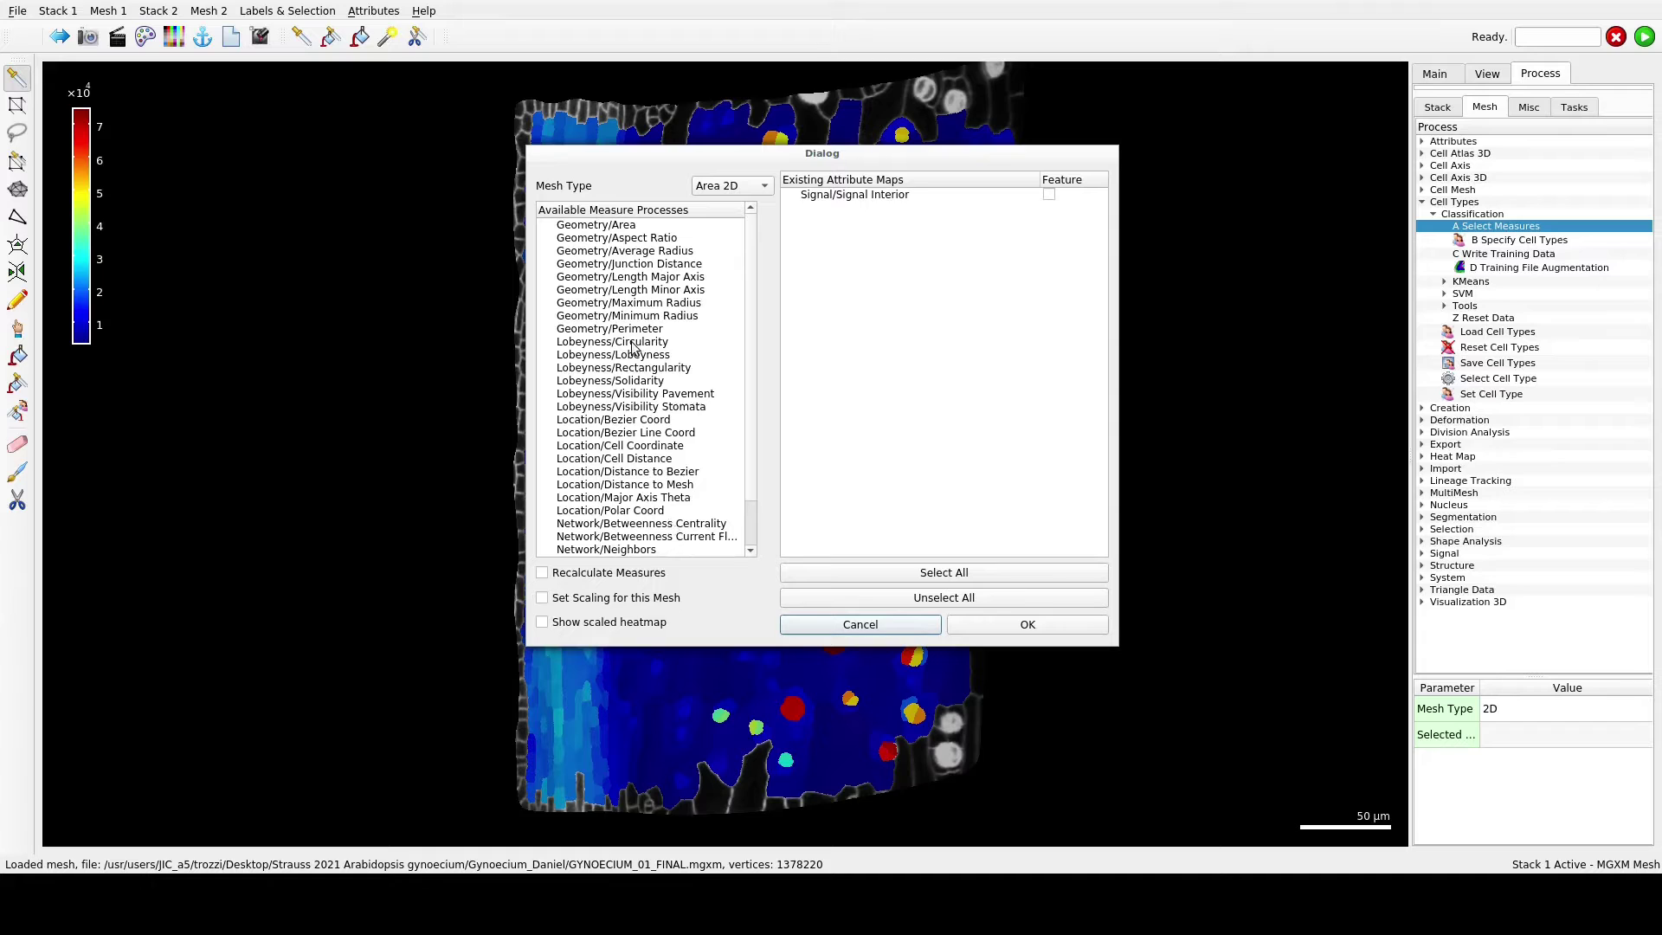
{"action": "left_click", "coordinate": [727, 295]}
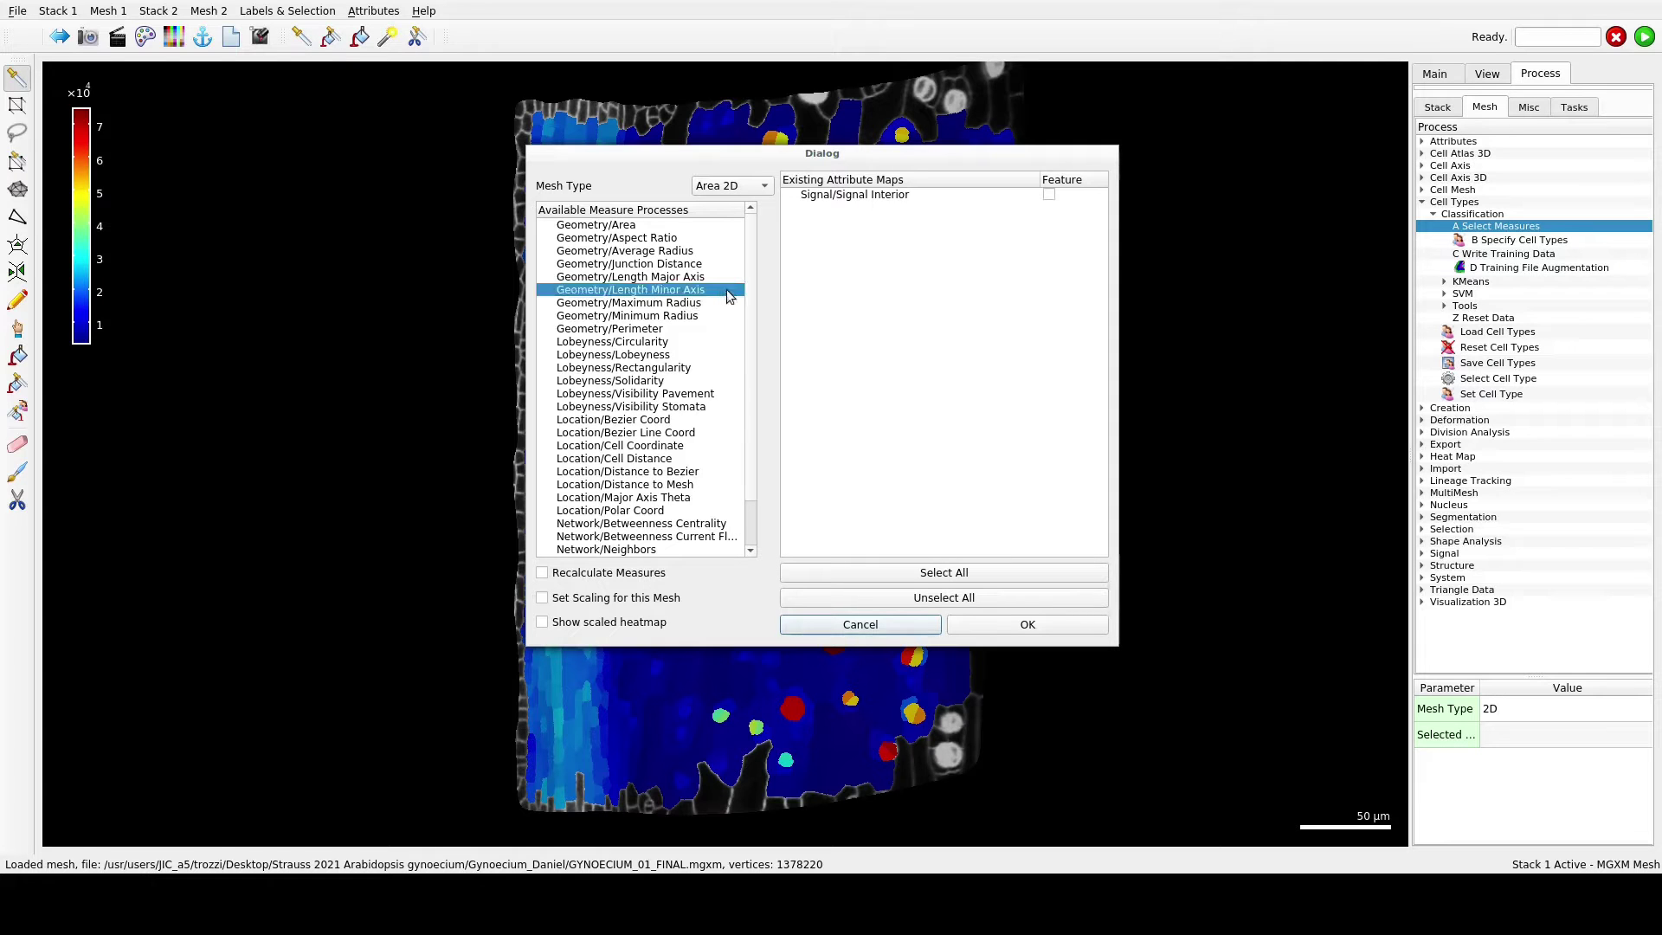
{"action": "double_click", "coordinate": [727, 294]}
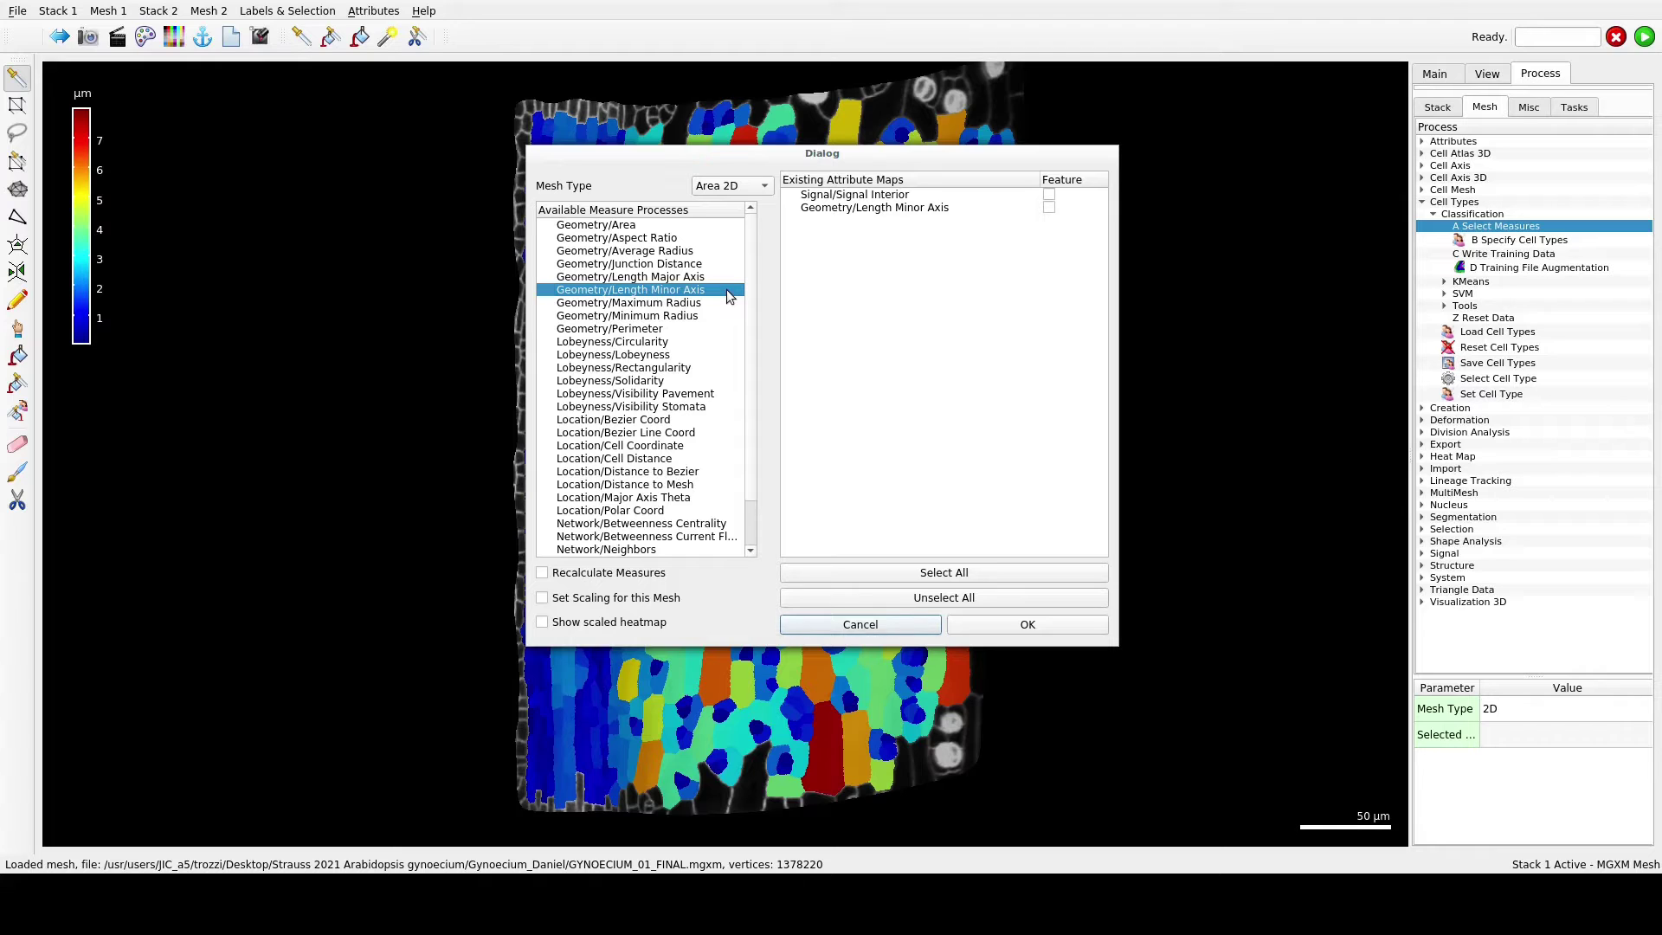
{"action": "left_click", "coordinate": [636, 227]}
{"action": "double_click", "coordinate": [636, 231]}
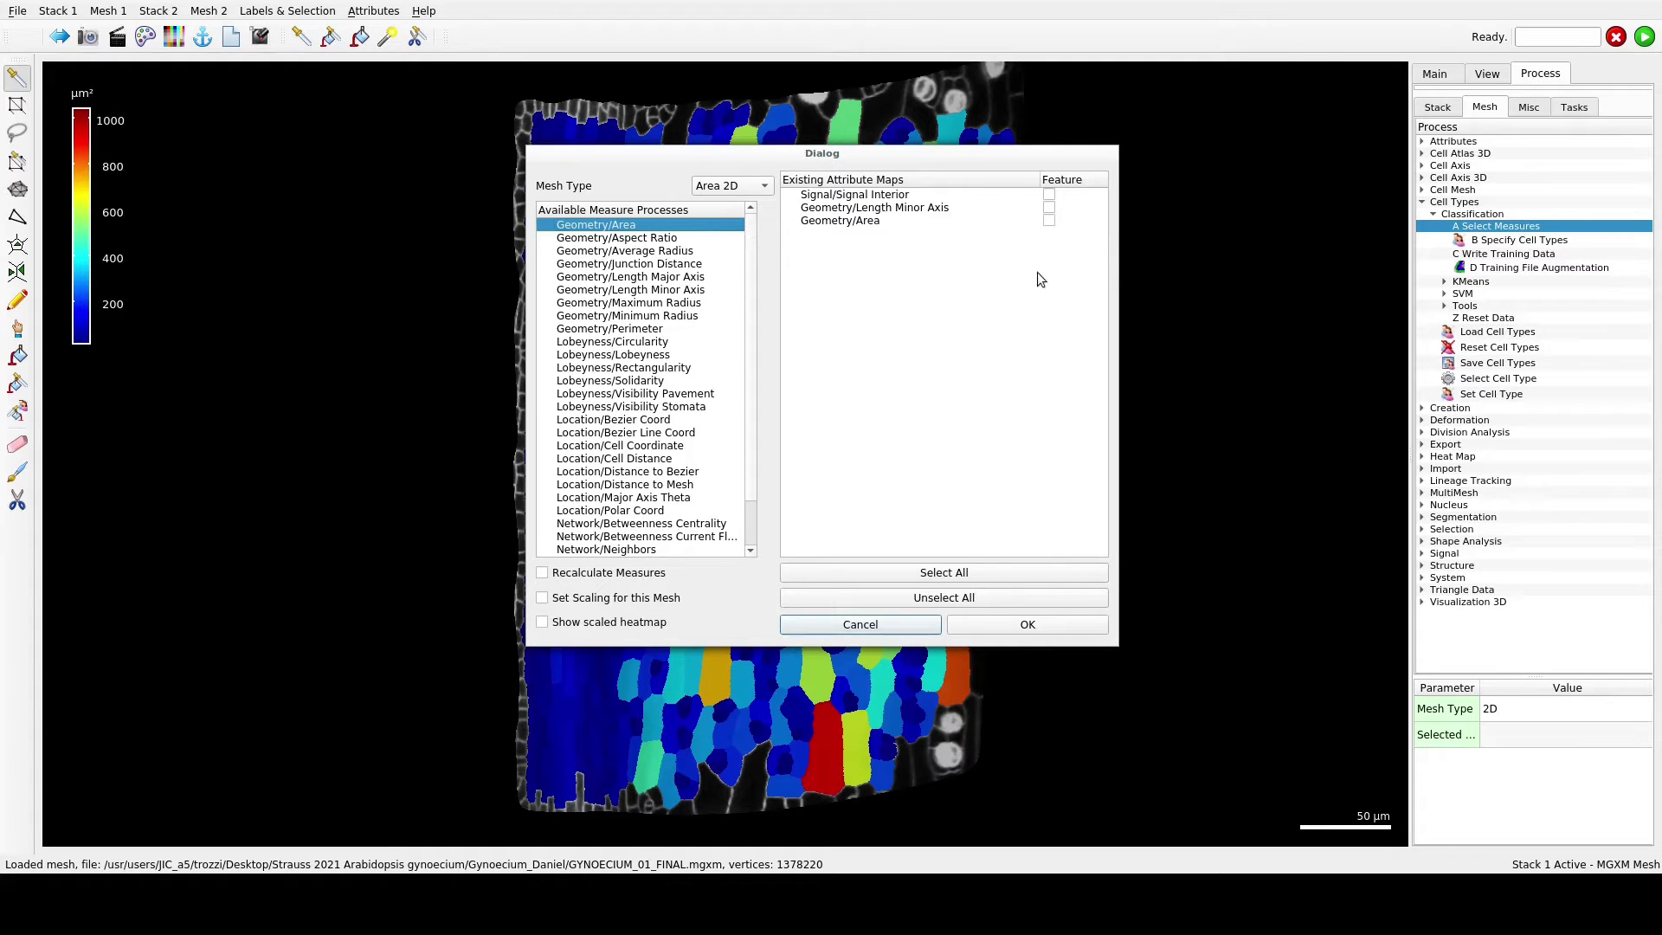
Step: Mark Signal Interior, Length Minor Axis and Area as classification features and accept the measure selection
{"action": "left_click", "coordinate": [1048, 194]}
{"action": "left_click", "coordinate": [1048, 208]}
{"action": "left_click", "coordinate": [1049, 221]}
{"action": "left_click", "coordinate": [1035, 630]}
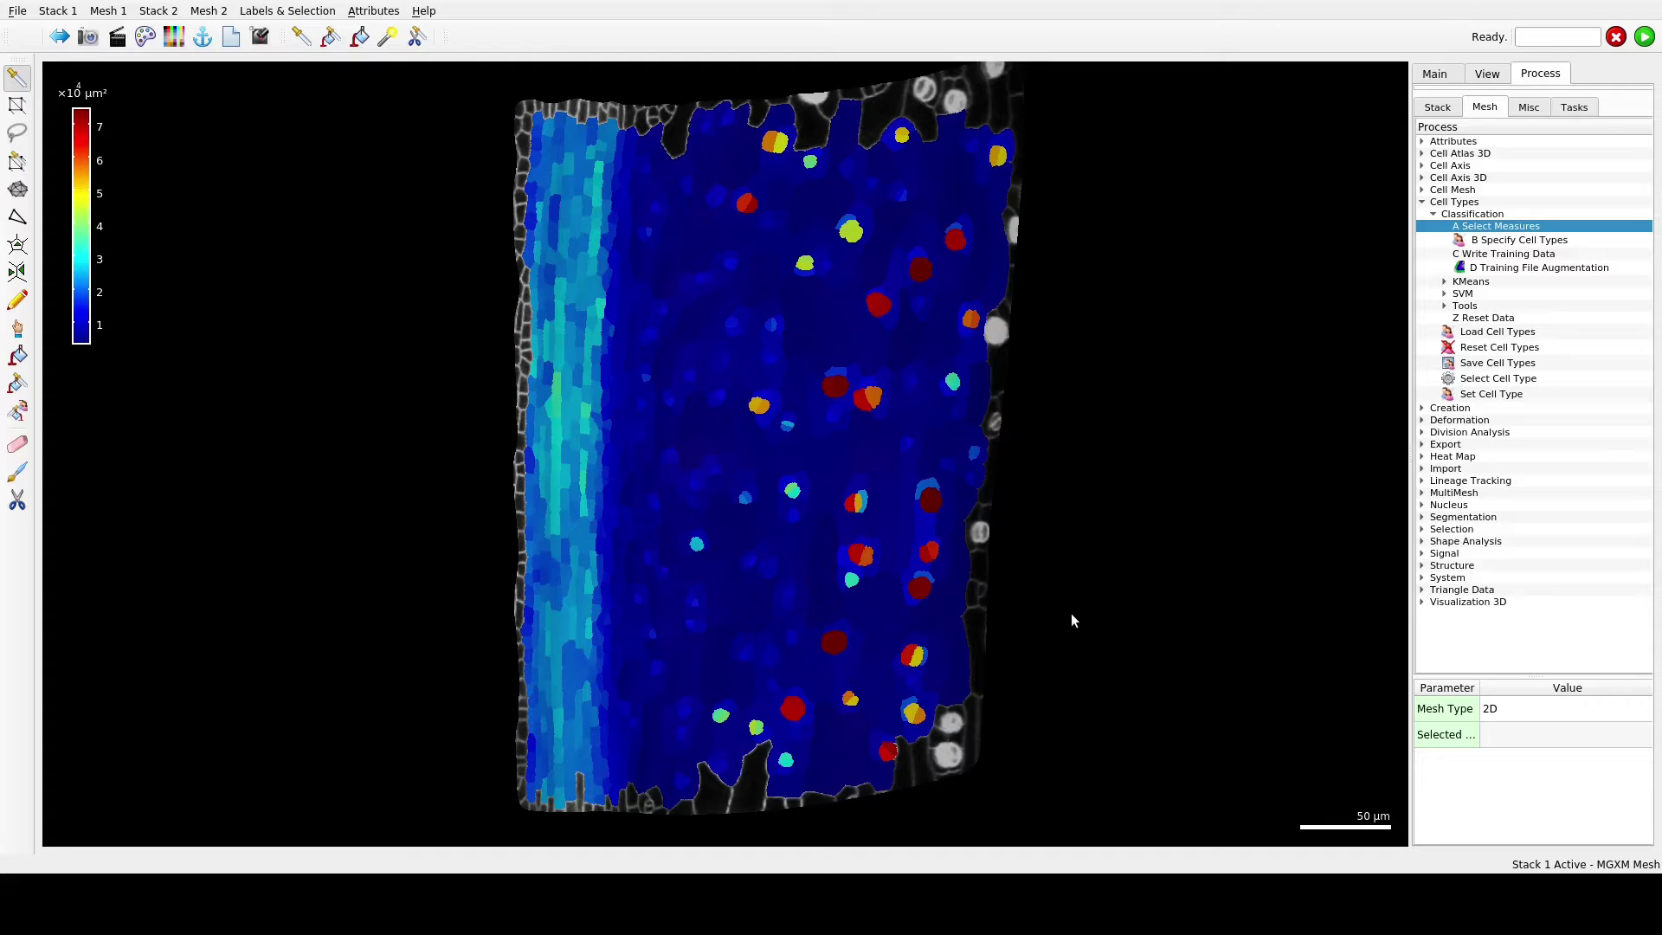
Step: Run the Cell Analysis 2D heat map process on the mesh, then collapse the Heat Map process group
{"action": "left_click", "coordinate": [1422, 456]}
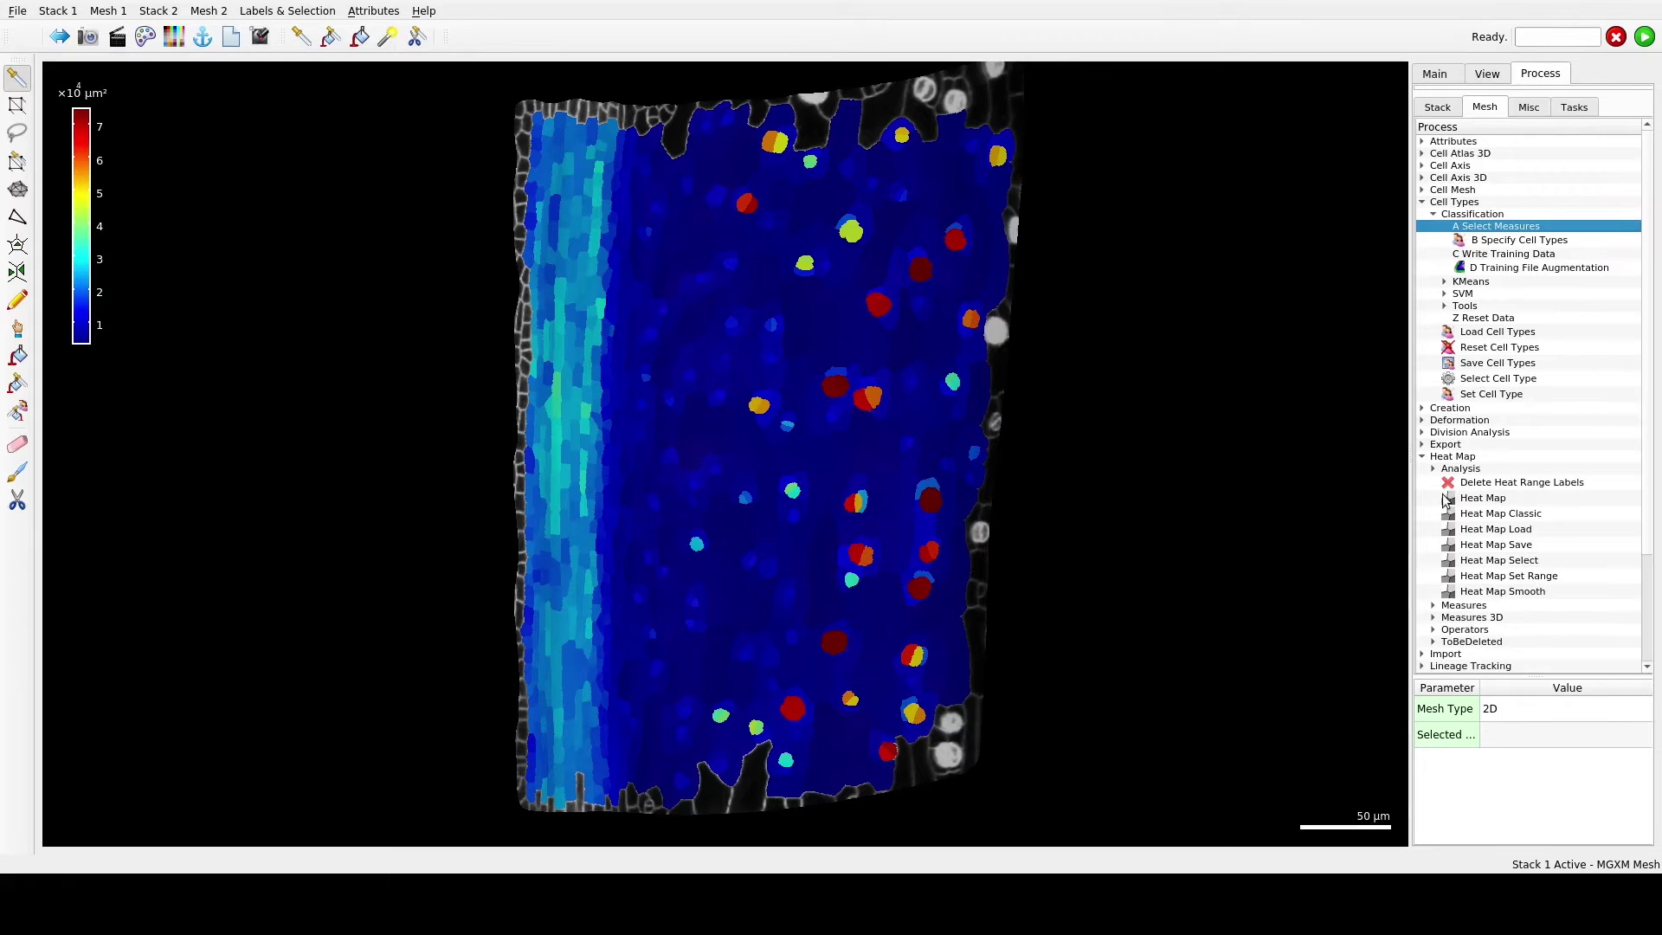
{"action": "left_click", "coordinate": [1433, 472]}
{"action": "left_click", "coordinate": [1523, 487]}
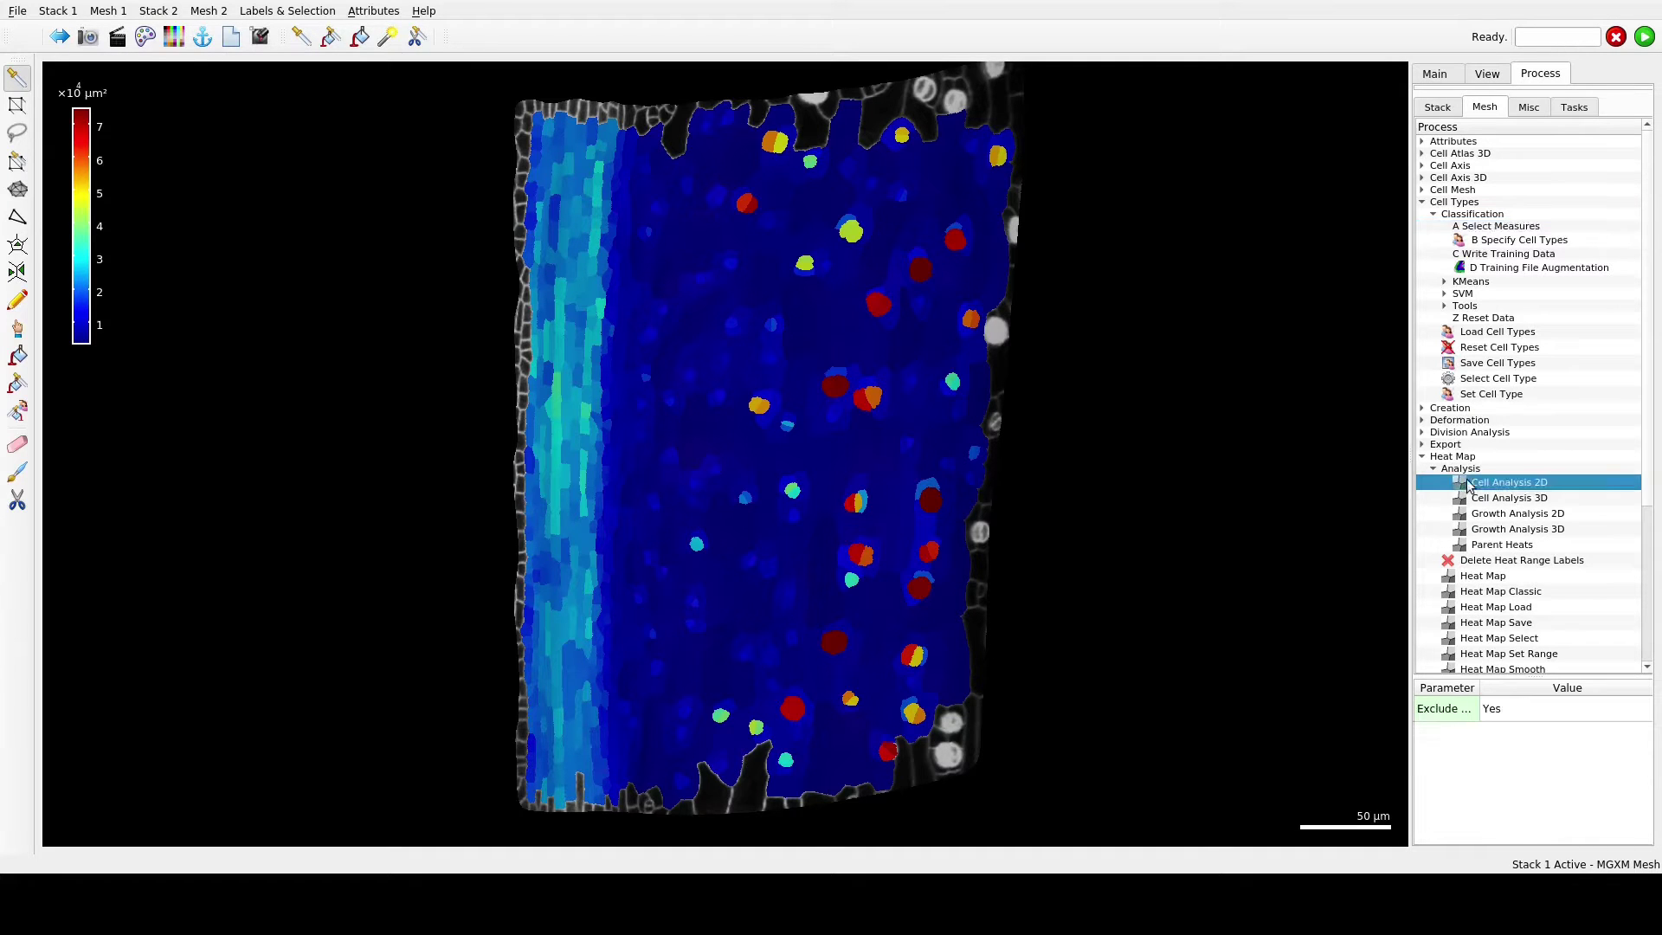
{"action": "double_click", "coordinate": [1500, 489]}
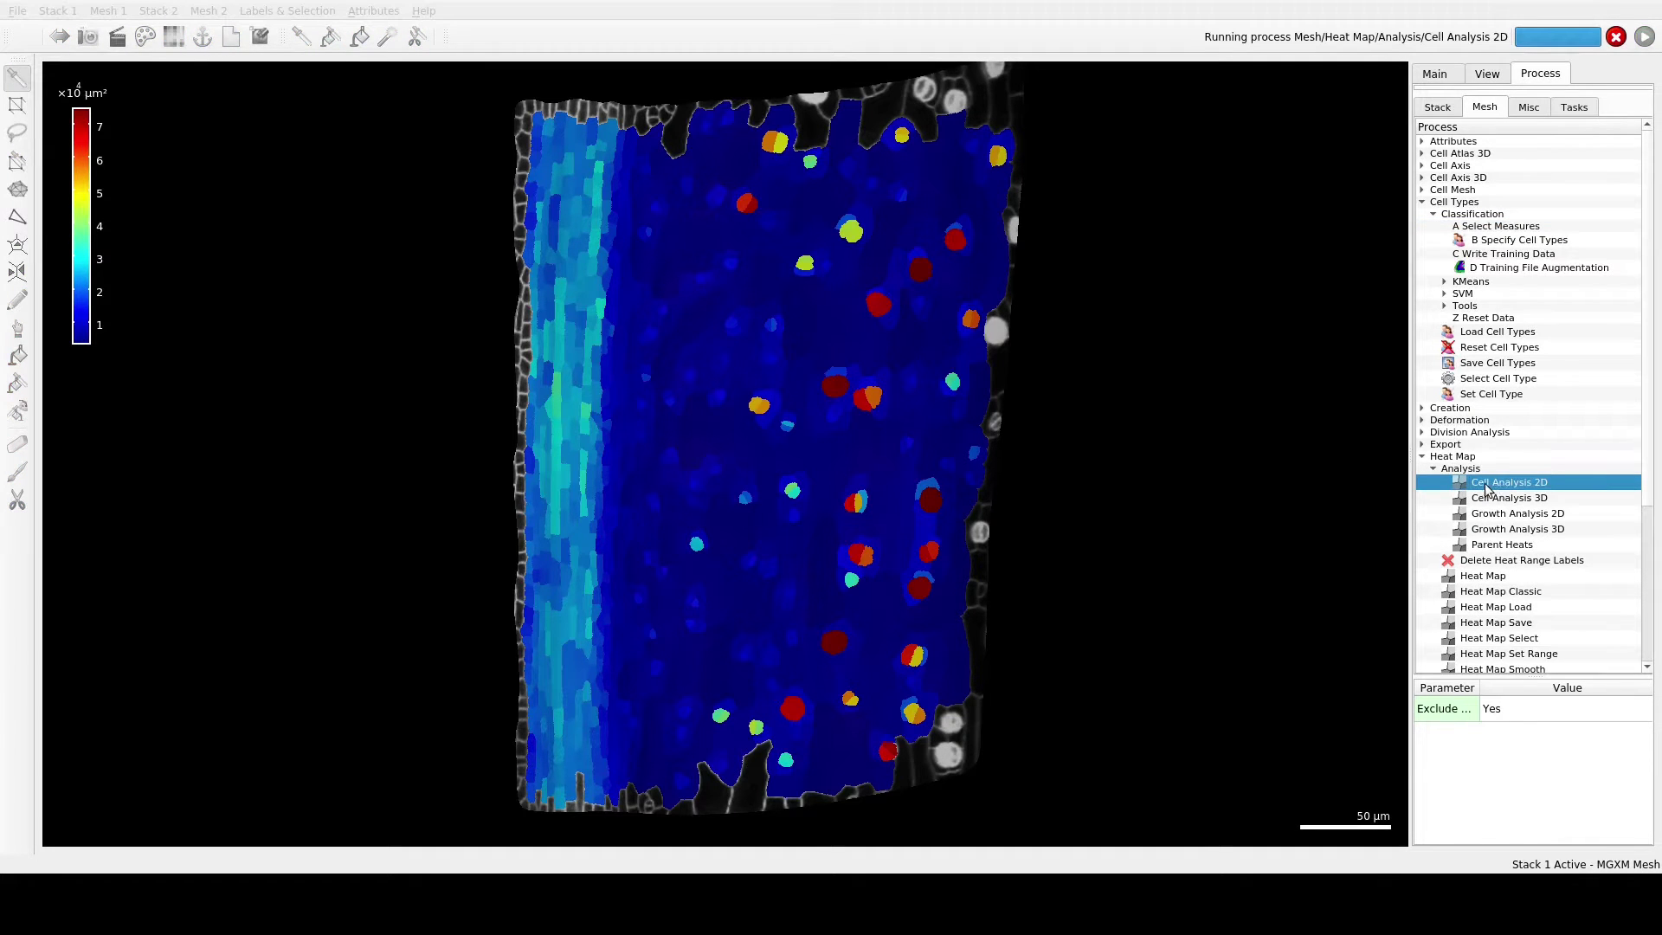
{"action": "left_click", "coordinate": [1432, 468]}
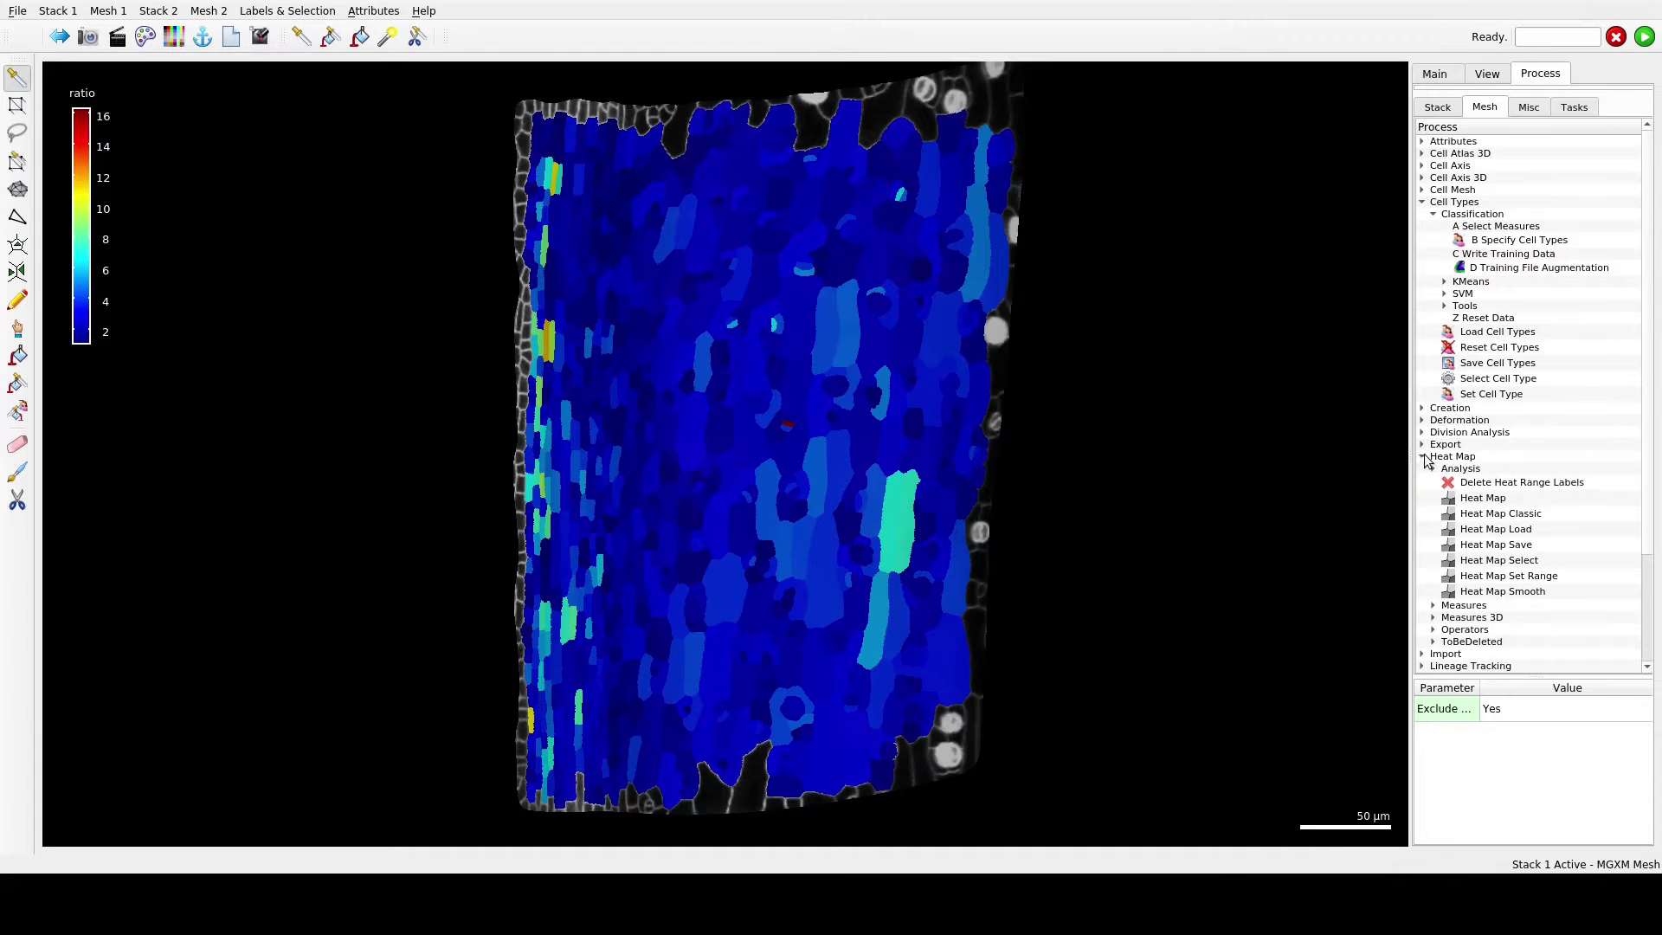
{"action": "left_click", "coordinate": [1422, 456]}
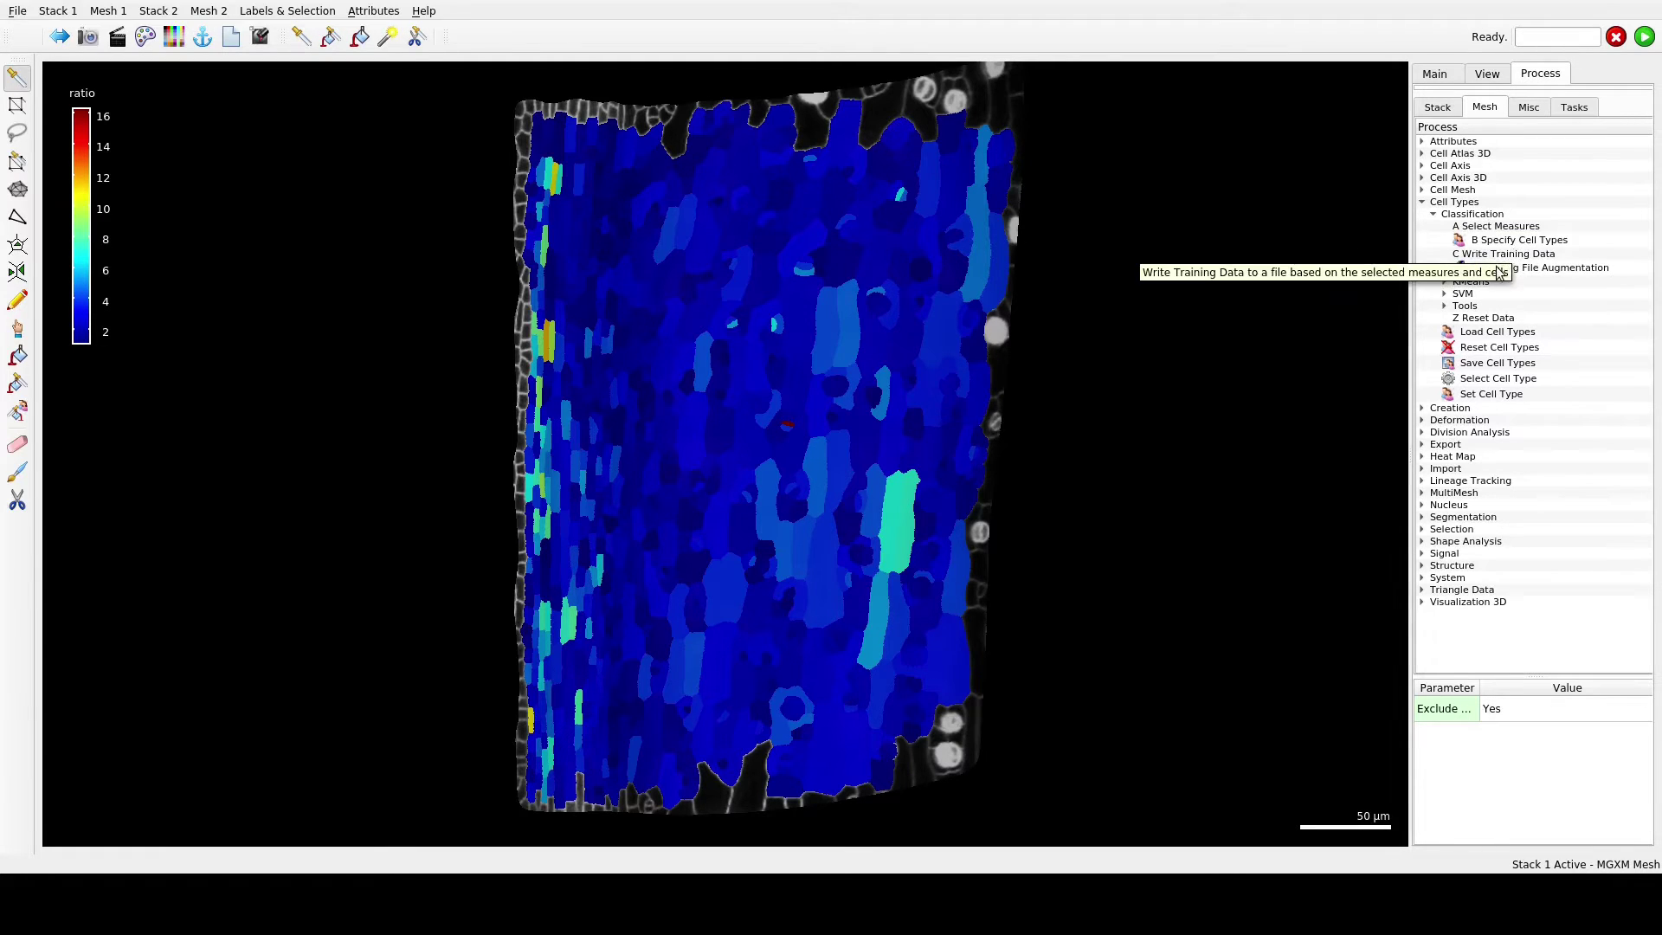
Step: Select the B Specify Cell Types process, and display the surface's vertex signal with the mesh drawn as Cells
{"action": "left_click", "coordinate": [1512, 242]}
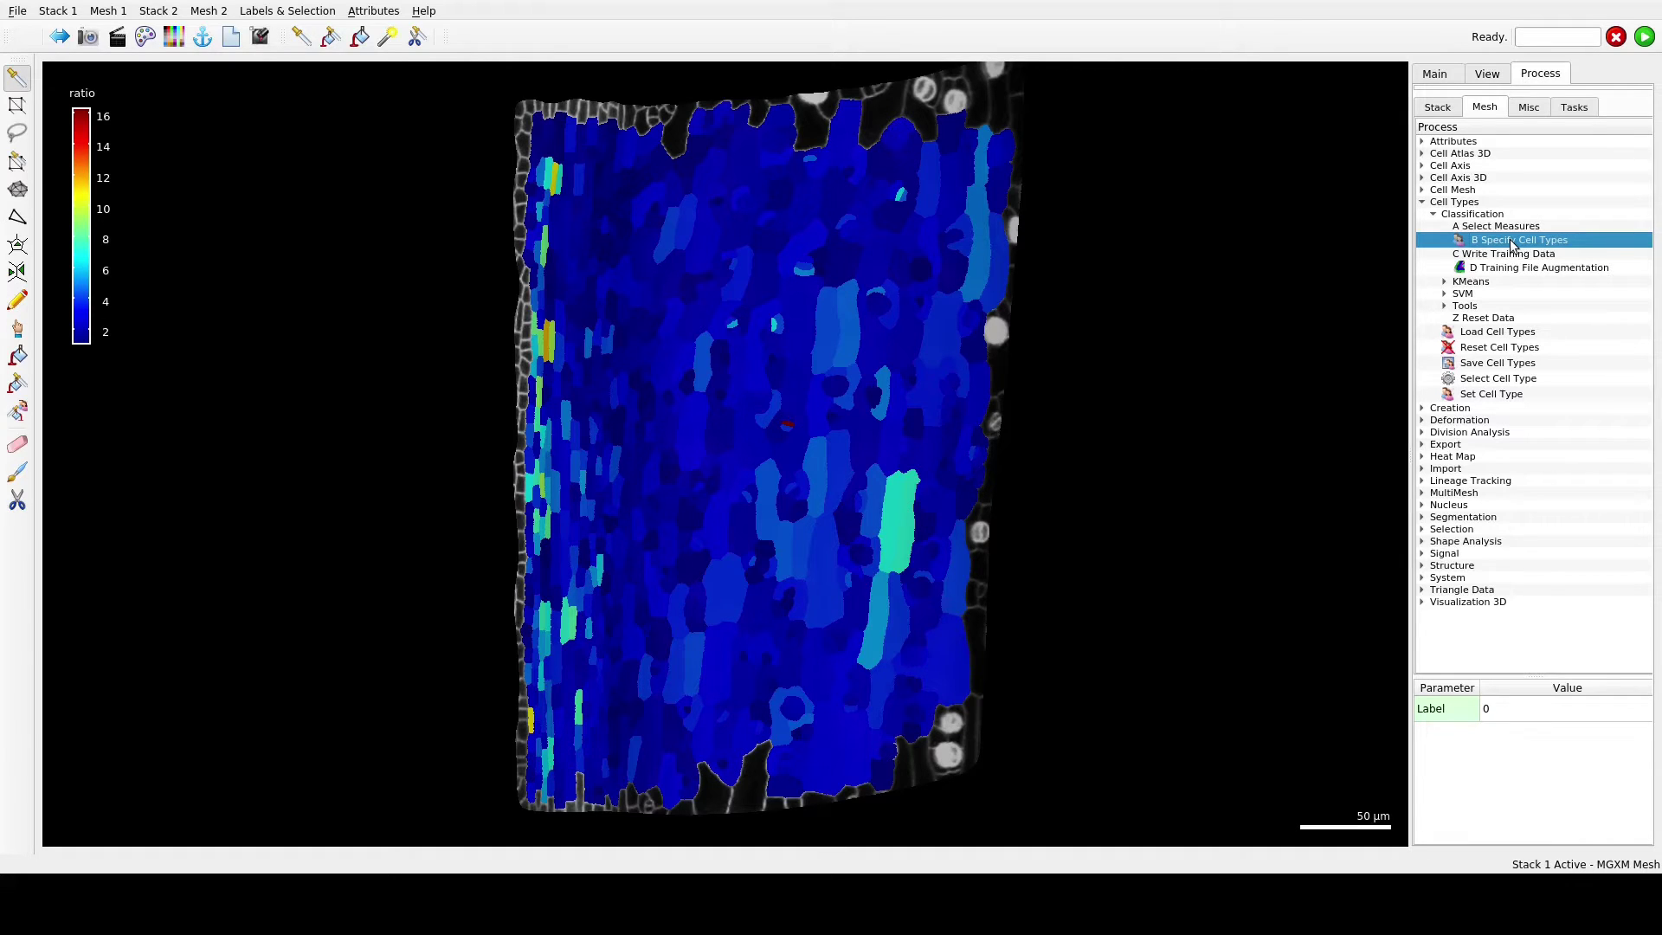
{"action": "left_click", "coordinate": [1448, 76]}
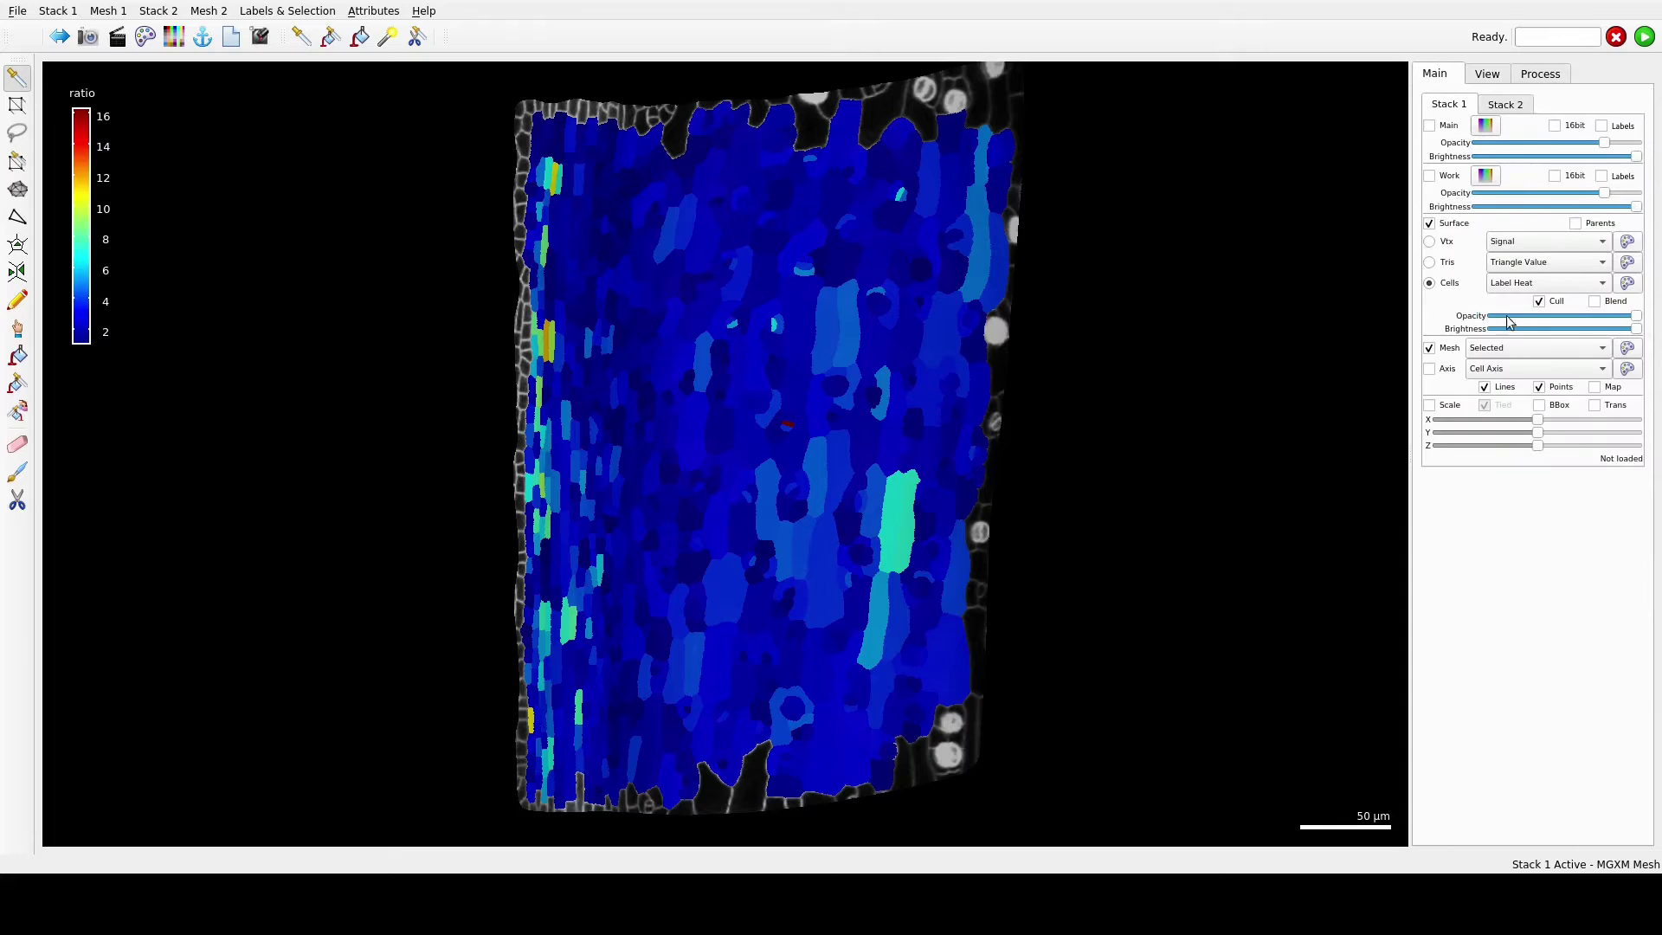
{"action": "left_click", "coordinate": [1433, 244]}
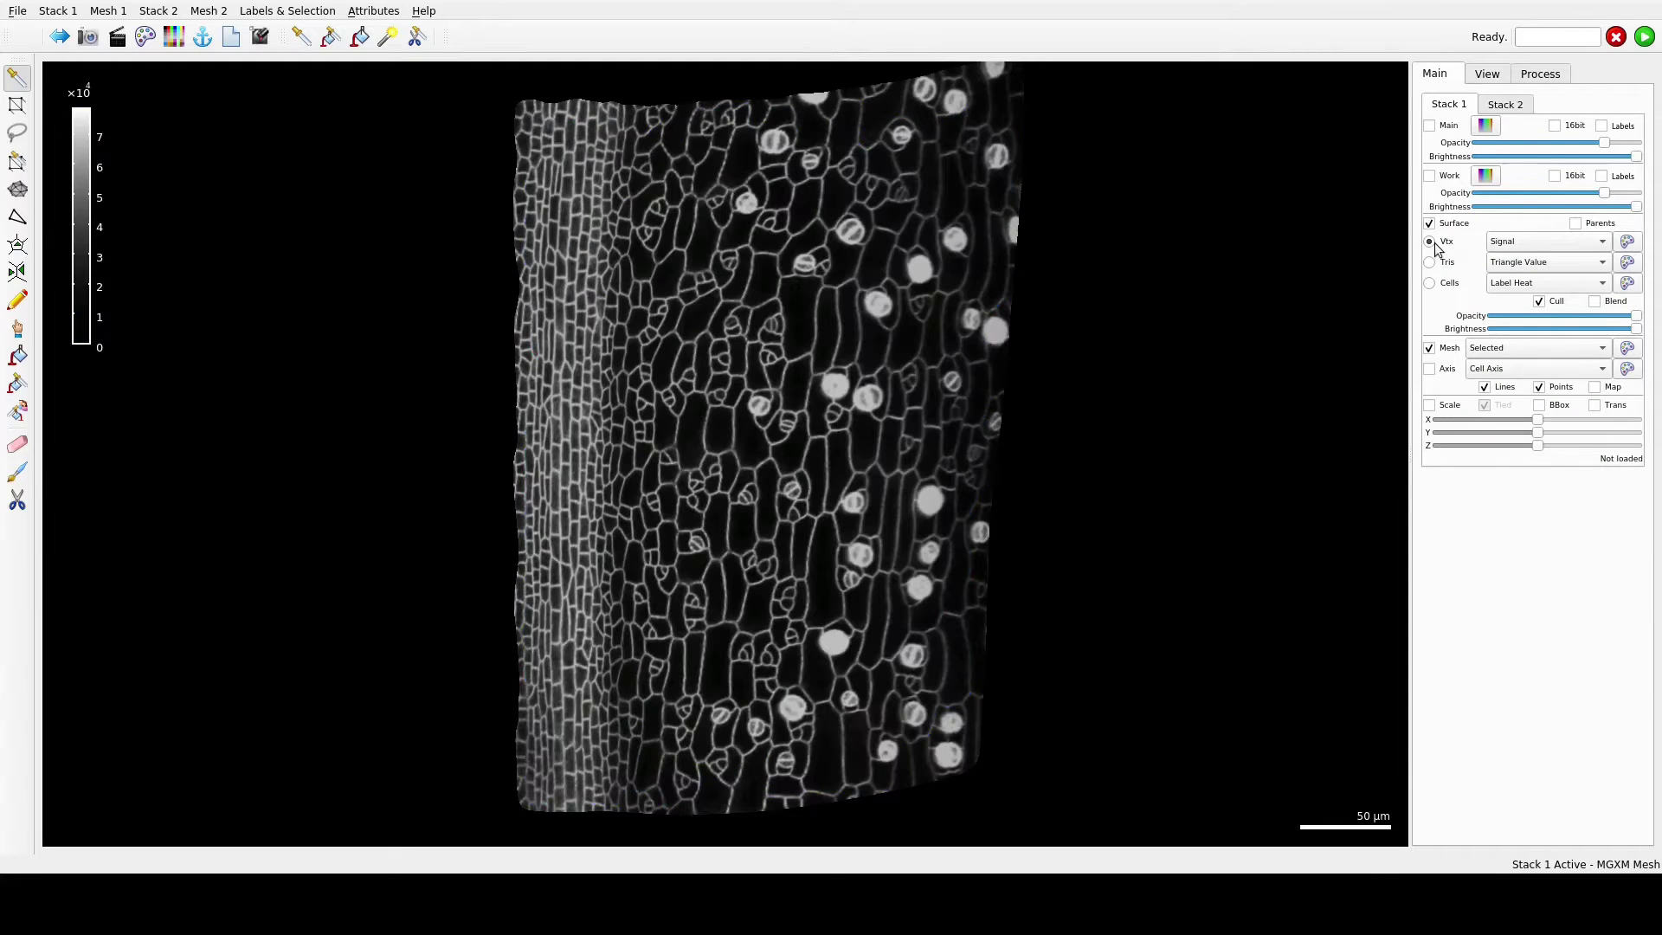
{"action": "left_click", "coordinate": [1489, 347]}
{"action": "left_click", "coordinate": [1482, 329]}
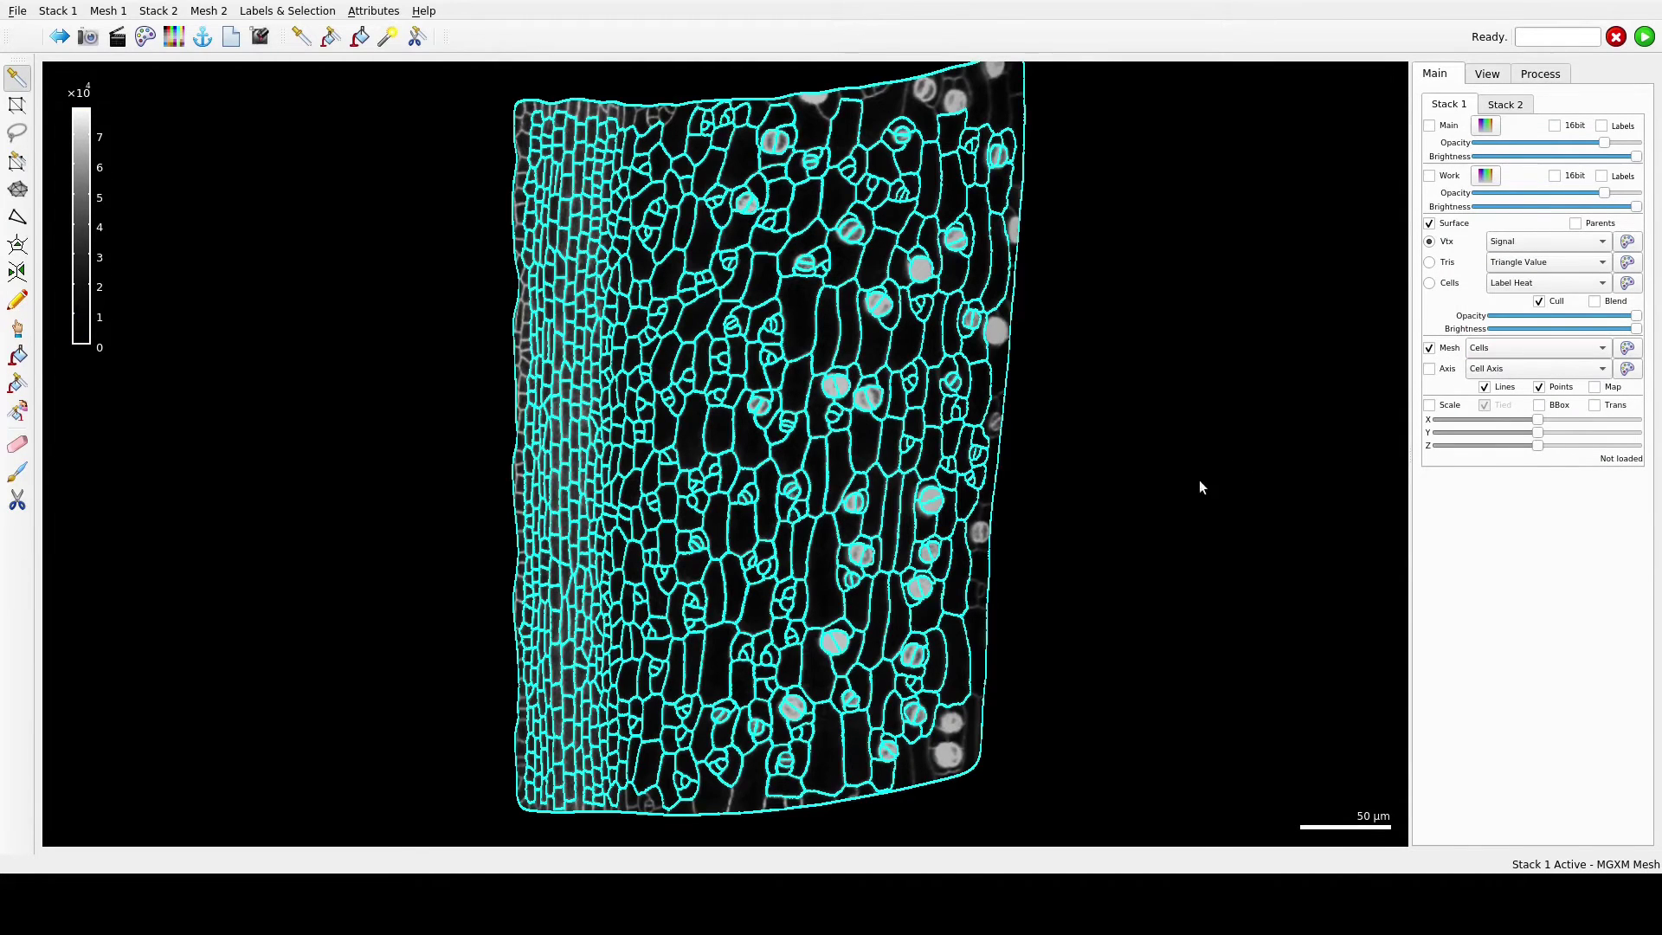
{"action": "scroll", "coordinate": [704, 393], "scroll_direction": "up", "scroll_amount": 3}
{"action": "scroll", "coordinate": [704, 393], "scroll_direction": "up", "scroll_amount": 3}
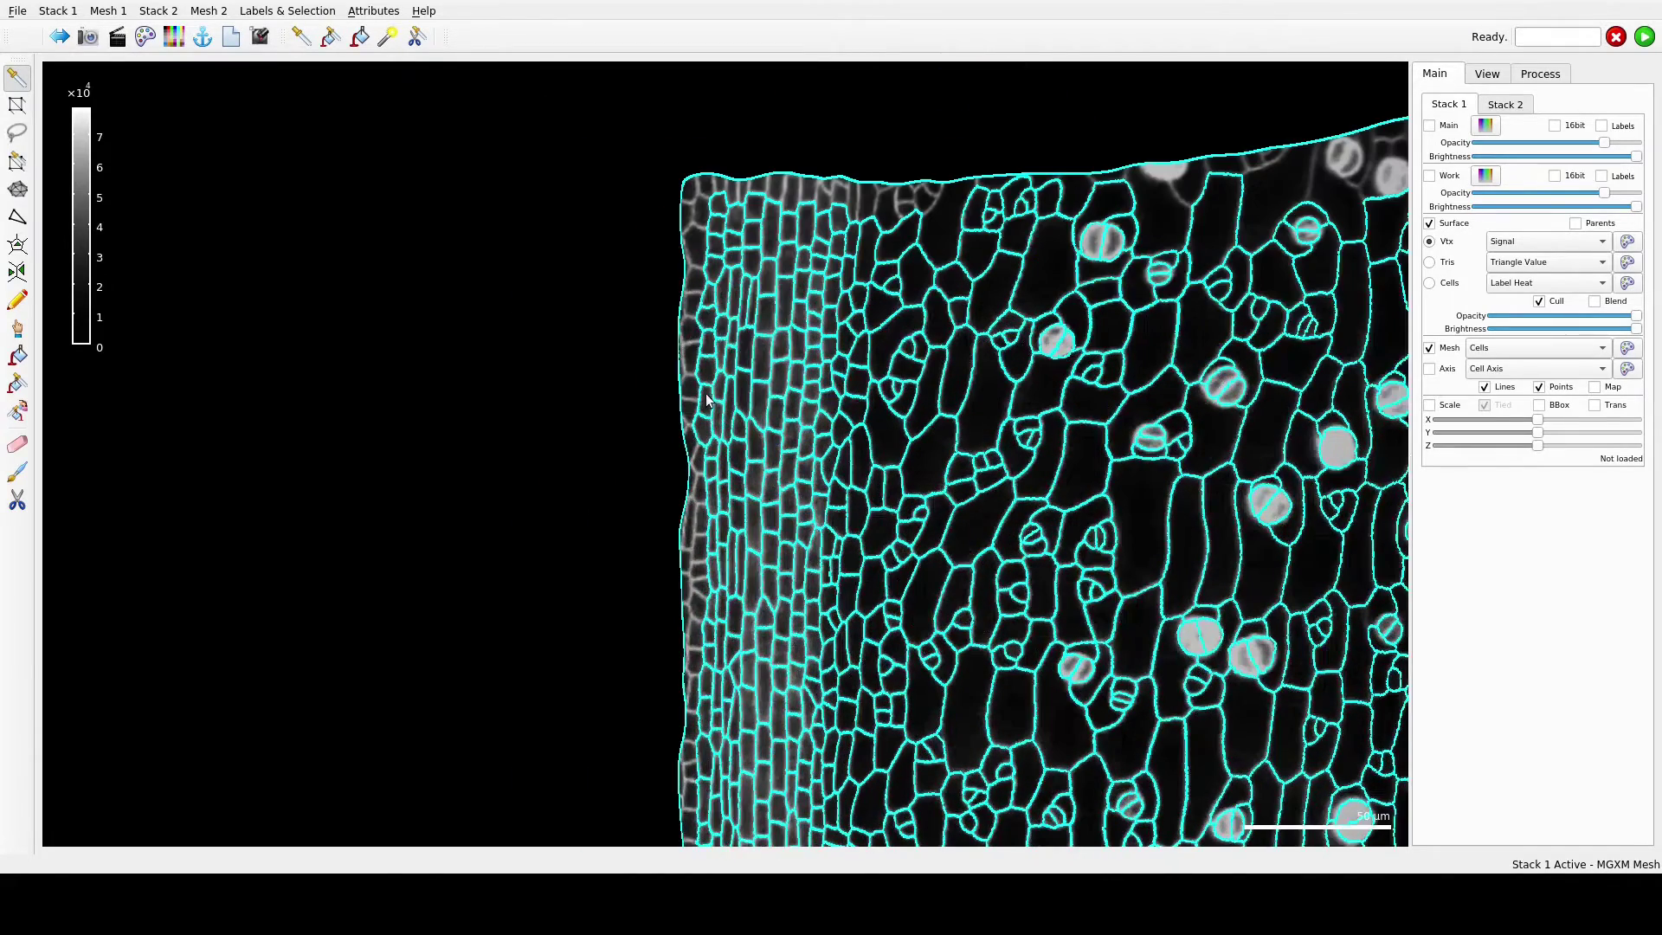
{"action": "right_click_drag", "start_coordinate": [800, 321], "coordinate": [711, 335]}
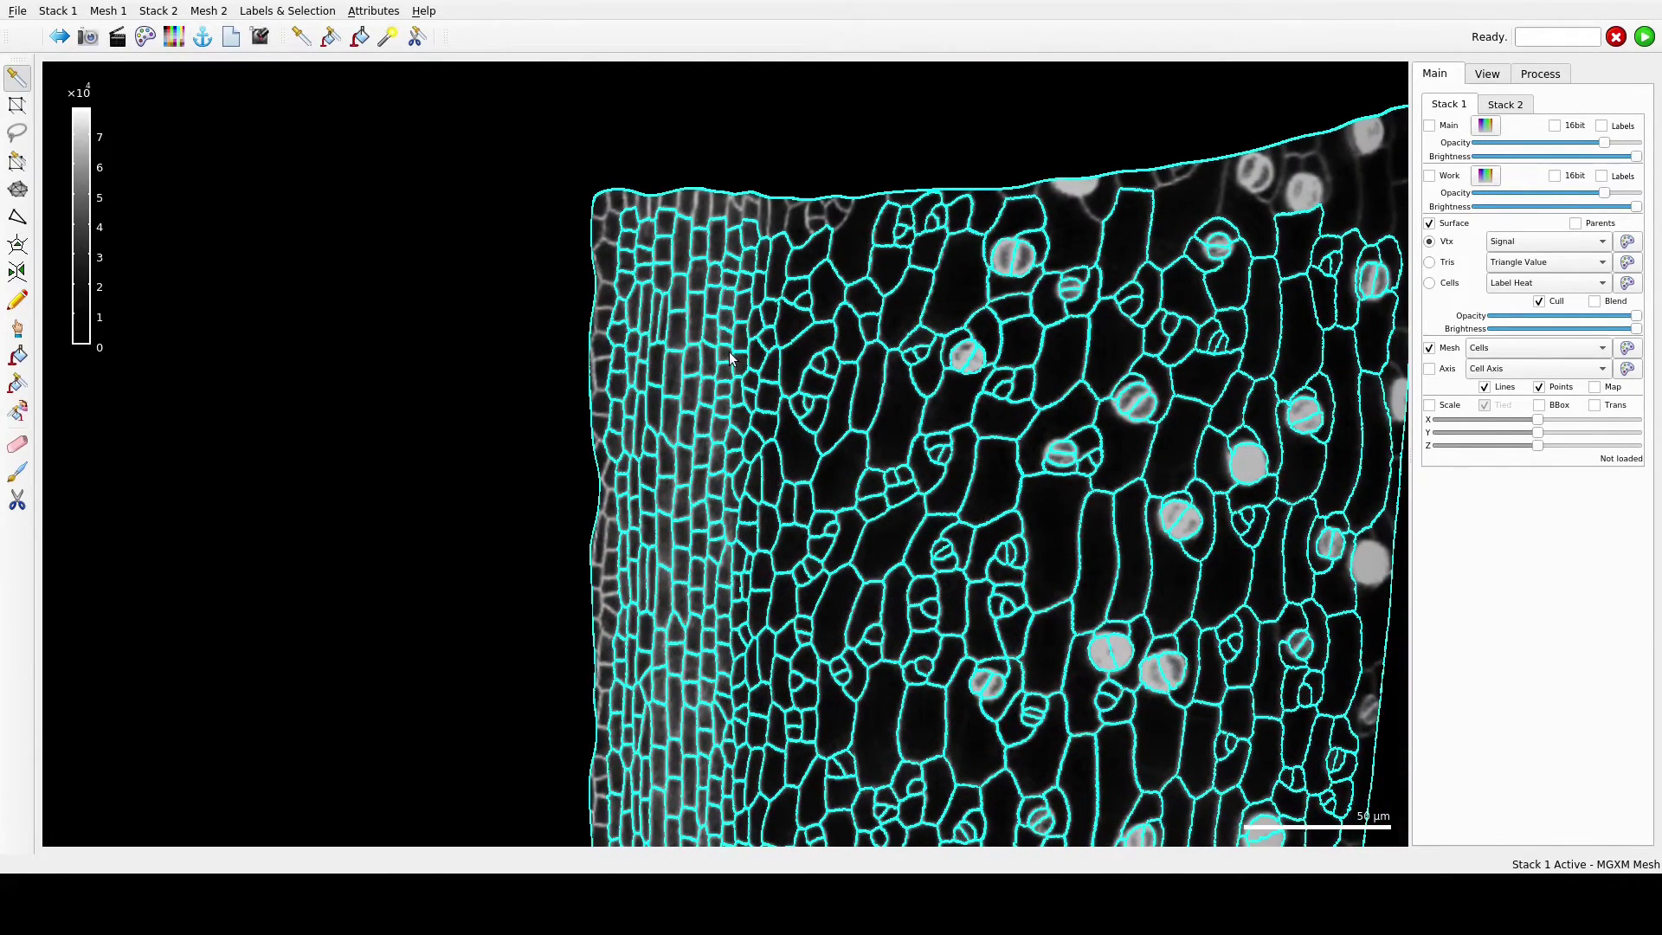
{"action": "scroll", "coordinate": [728, 351], "scroll_direction": "up", "scroll_amount": 2}
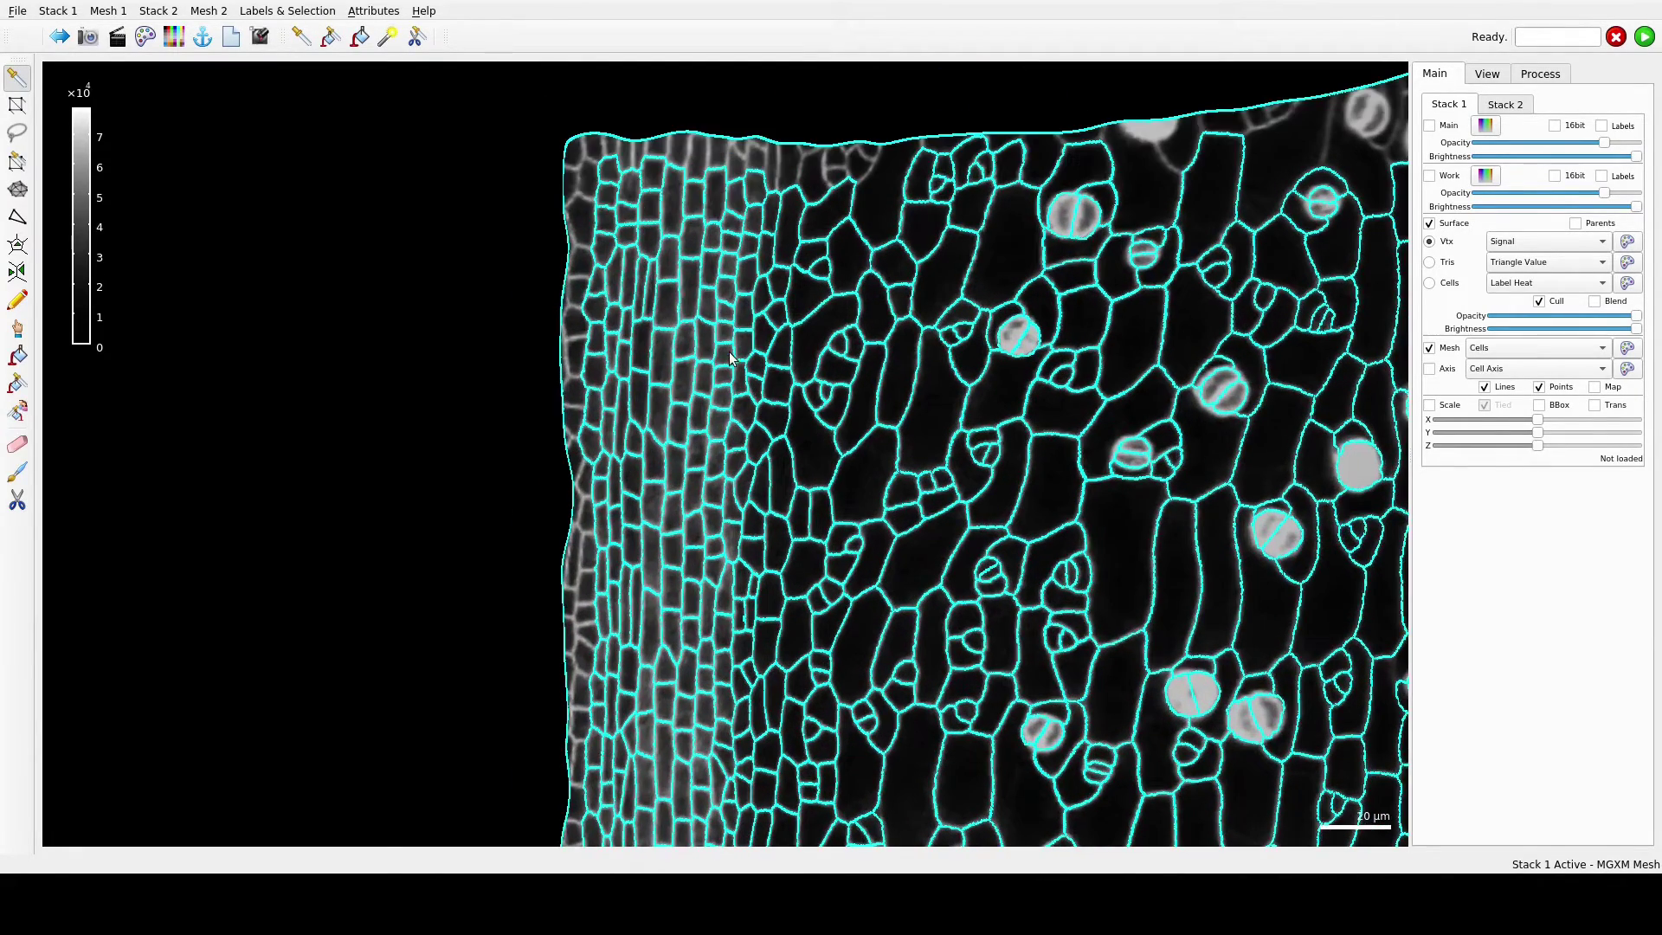
Step: Select a rectangular block of the small, narrow cells near the mesh's upper left edge with the rectangular selection tool
{"action": "left_click", "coordinate": [26, 115]}
{"action": "right_click_drag", "start_coordinate": [735, 195], "coordinate": [779, 219]}
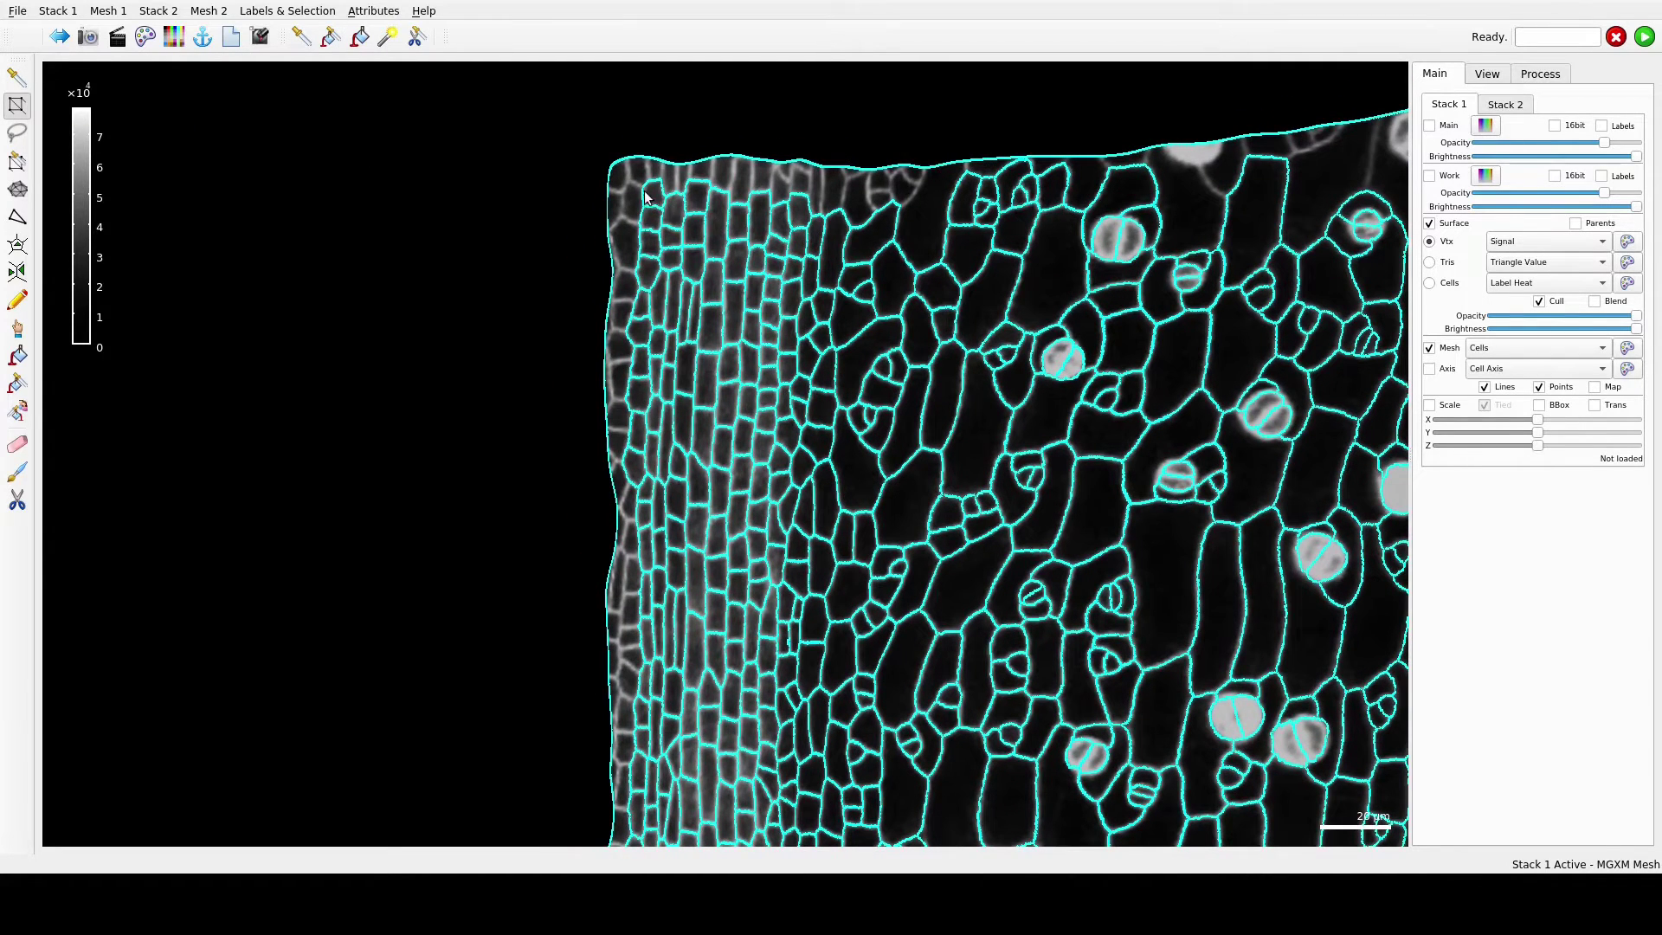
{"action": "left_click_drag", "start_coordinate": [640, 187], "coordinate": [762, 609], "text": "alt"}
{"action": "left_click", "coordinate": [662, 134], "text": "alt"}
Step: Extend the selection to whole cells and assign cell type label 1 to it with B Specify Cell Types
{"action": "left_click", "coordinate": [1540, 74]}
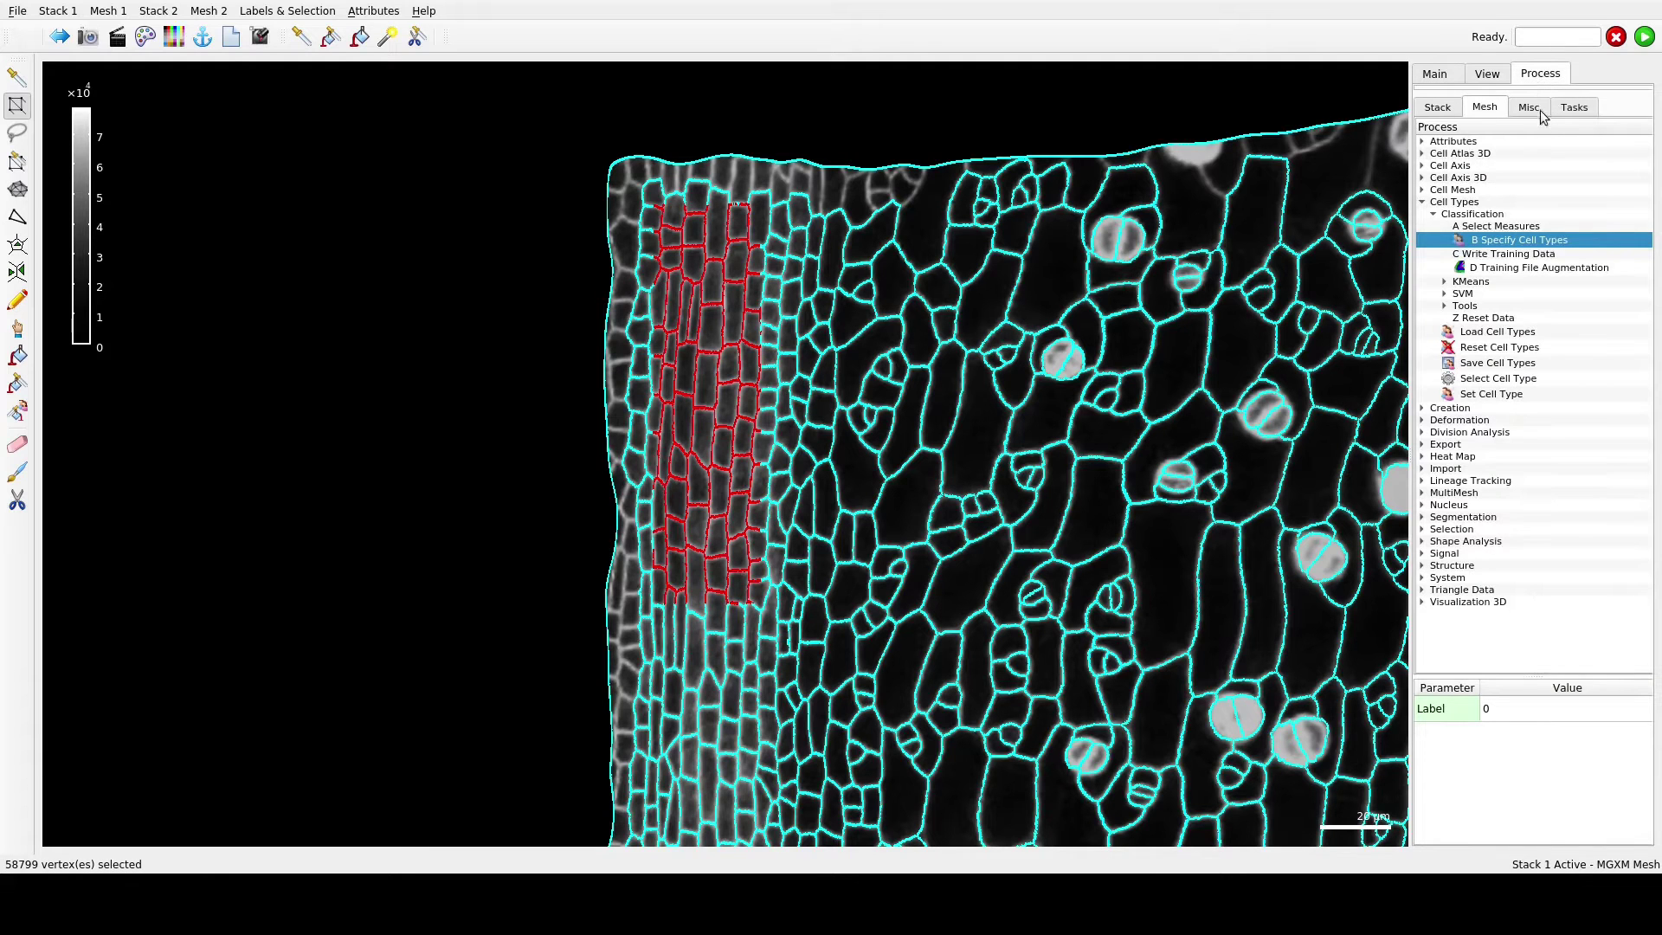
{"action": "left_click", "coordinate": [1423, 528]}
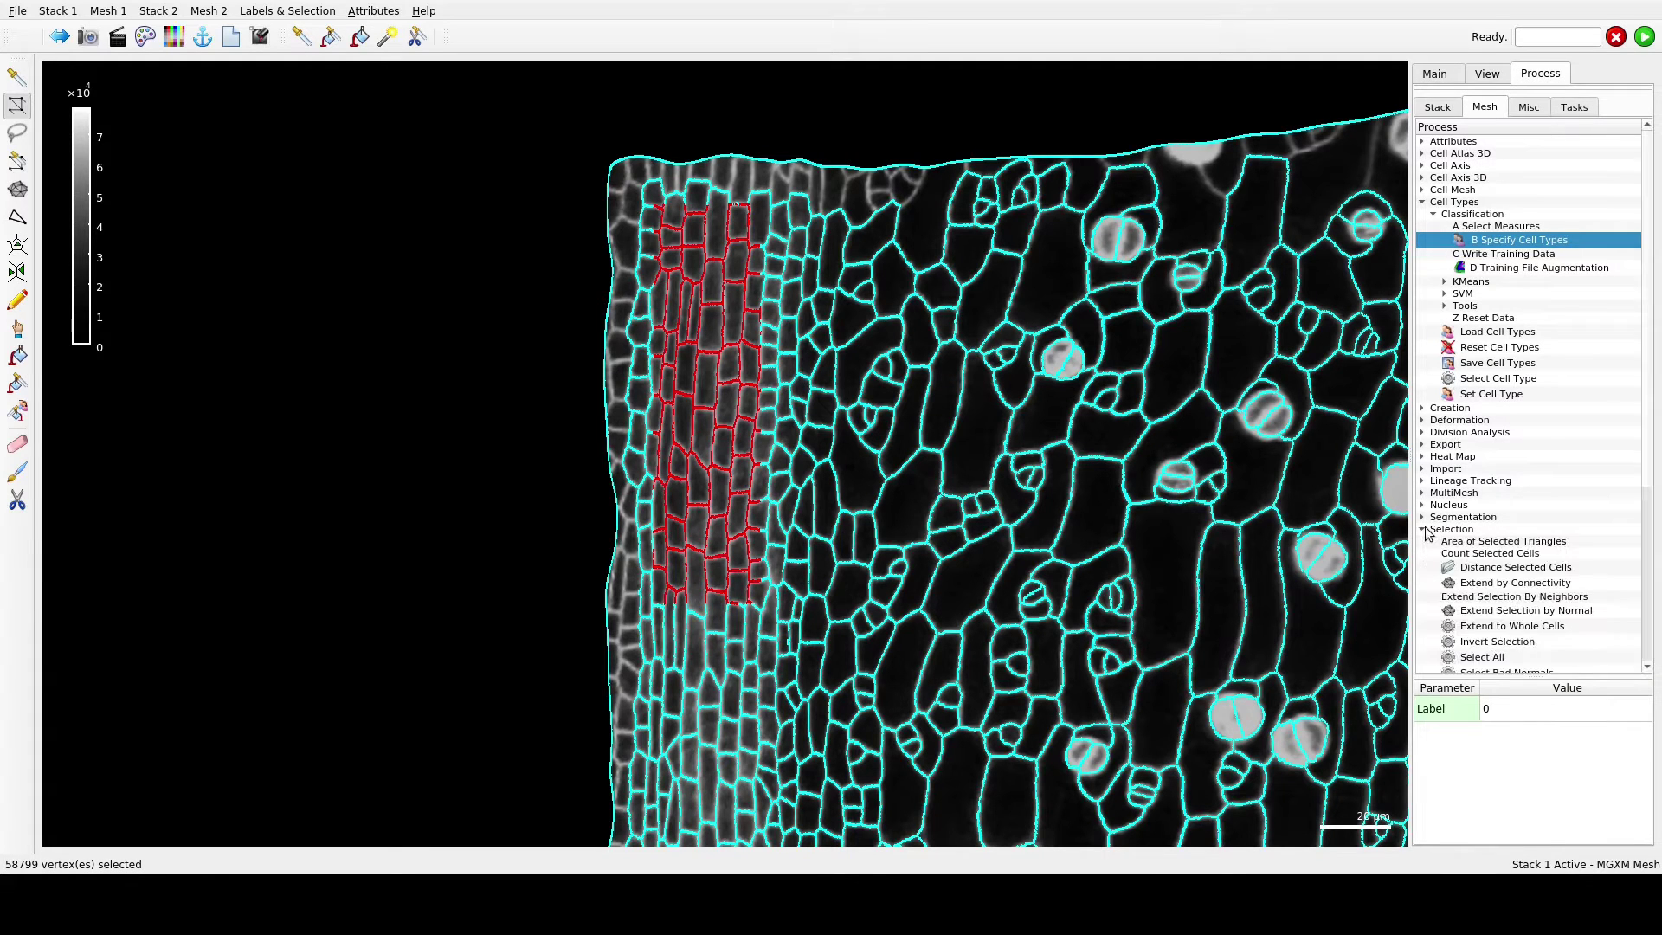
{"action": "scroll", "coordinate": [1454, 519], "scroll_direction": "down", "scroll_amount": 3}
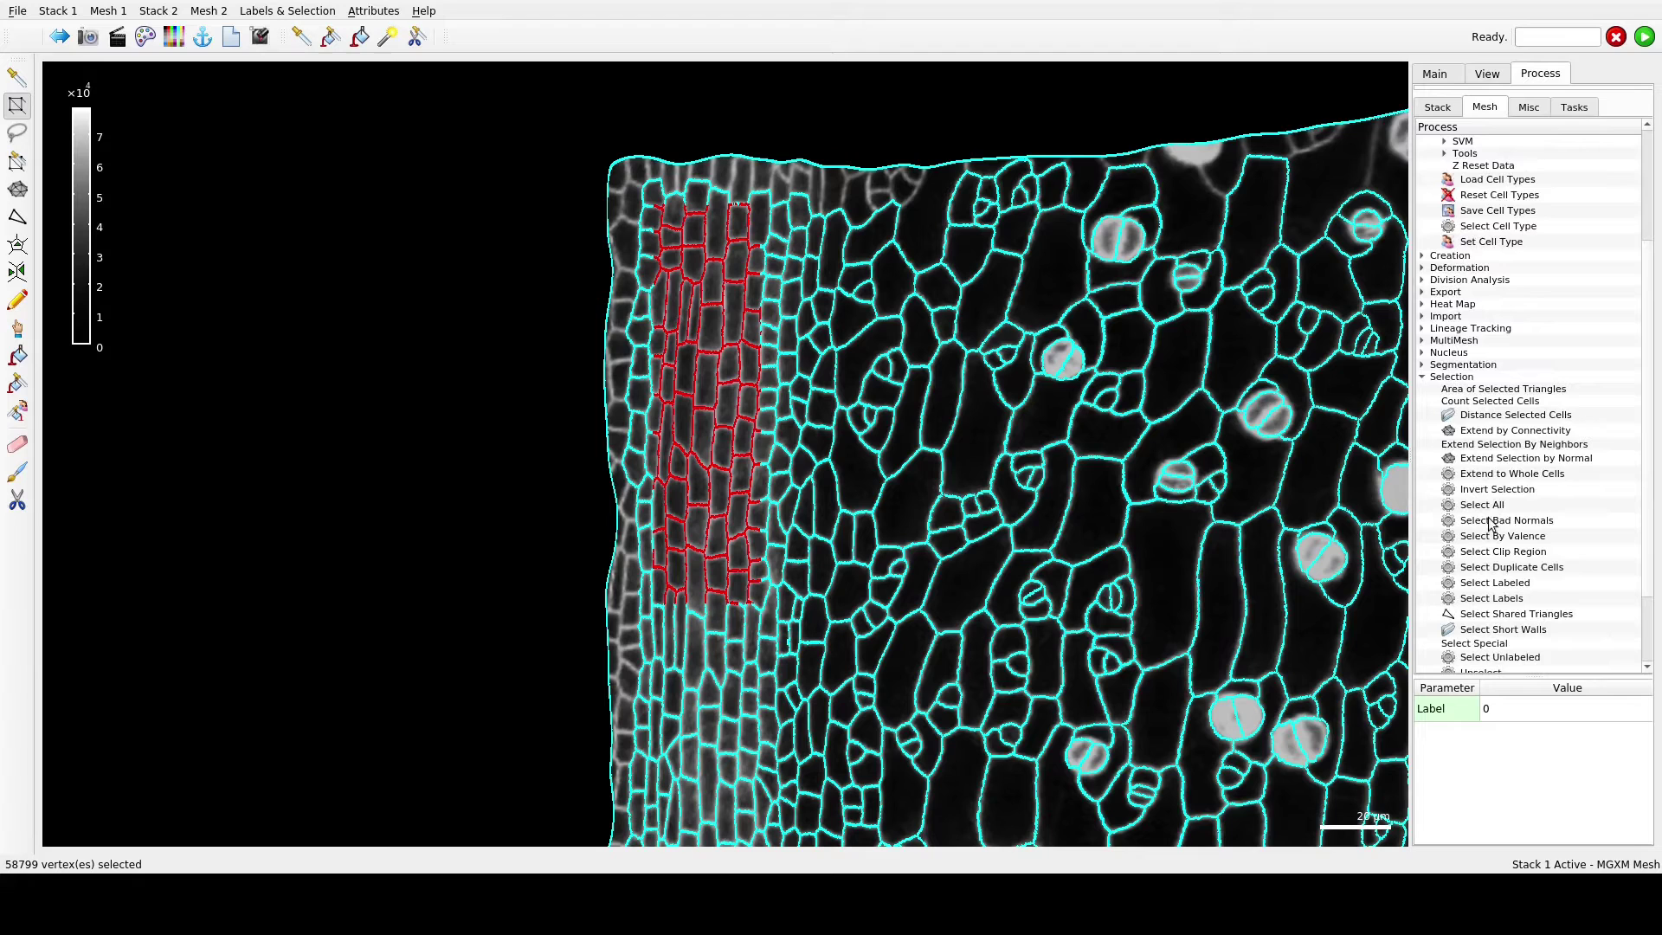
{"action": "double_click", "coordinate": [1538, 482]}
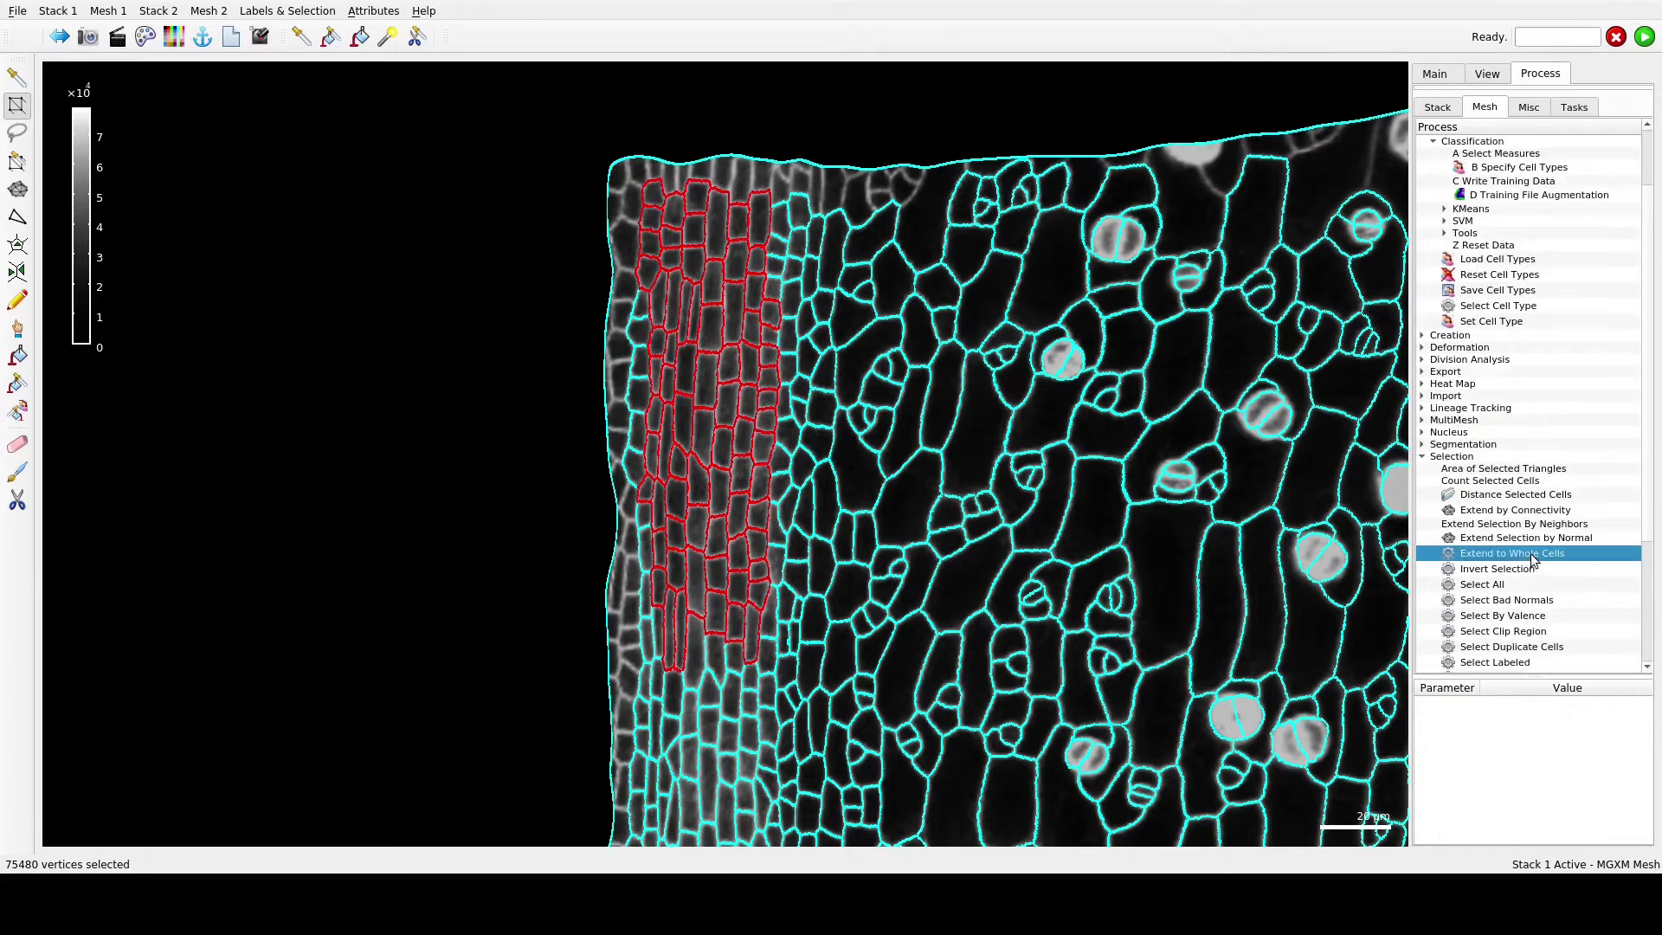
{"action": "scroll", "coordinate": [1533, 540], "scroll_direction": "up", "scroll_amount": 3}
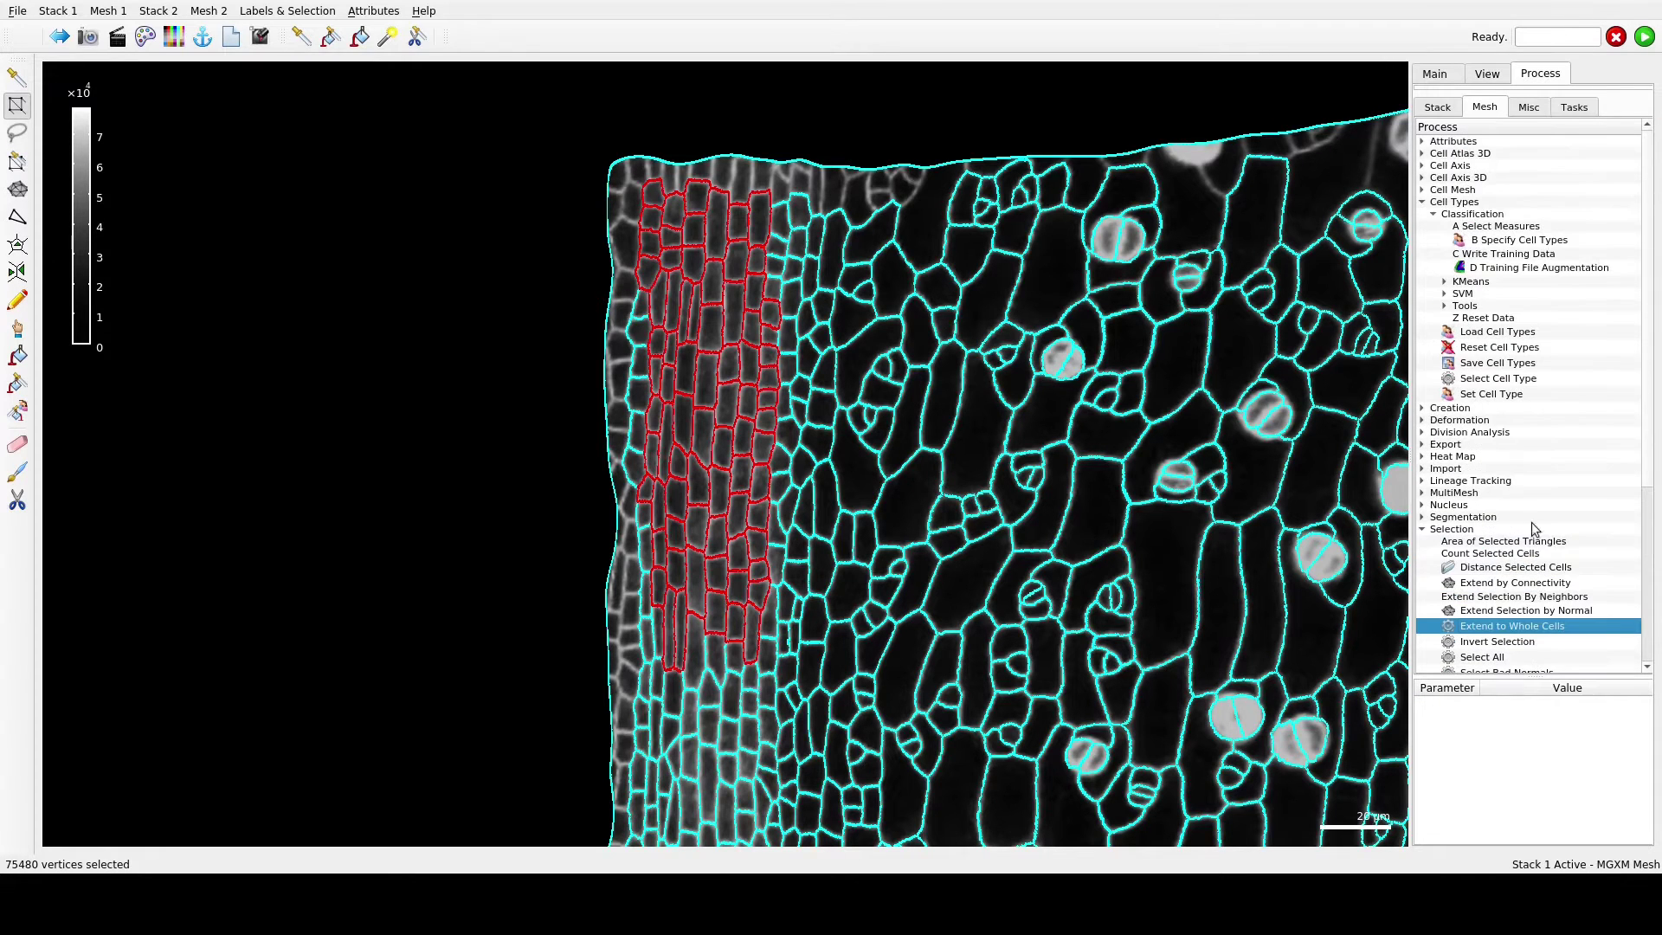
{"action": "left_click", "coordinate": [1507, 240]}
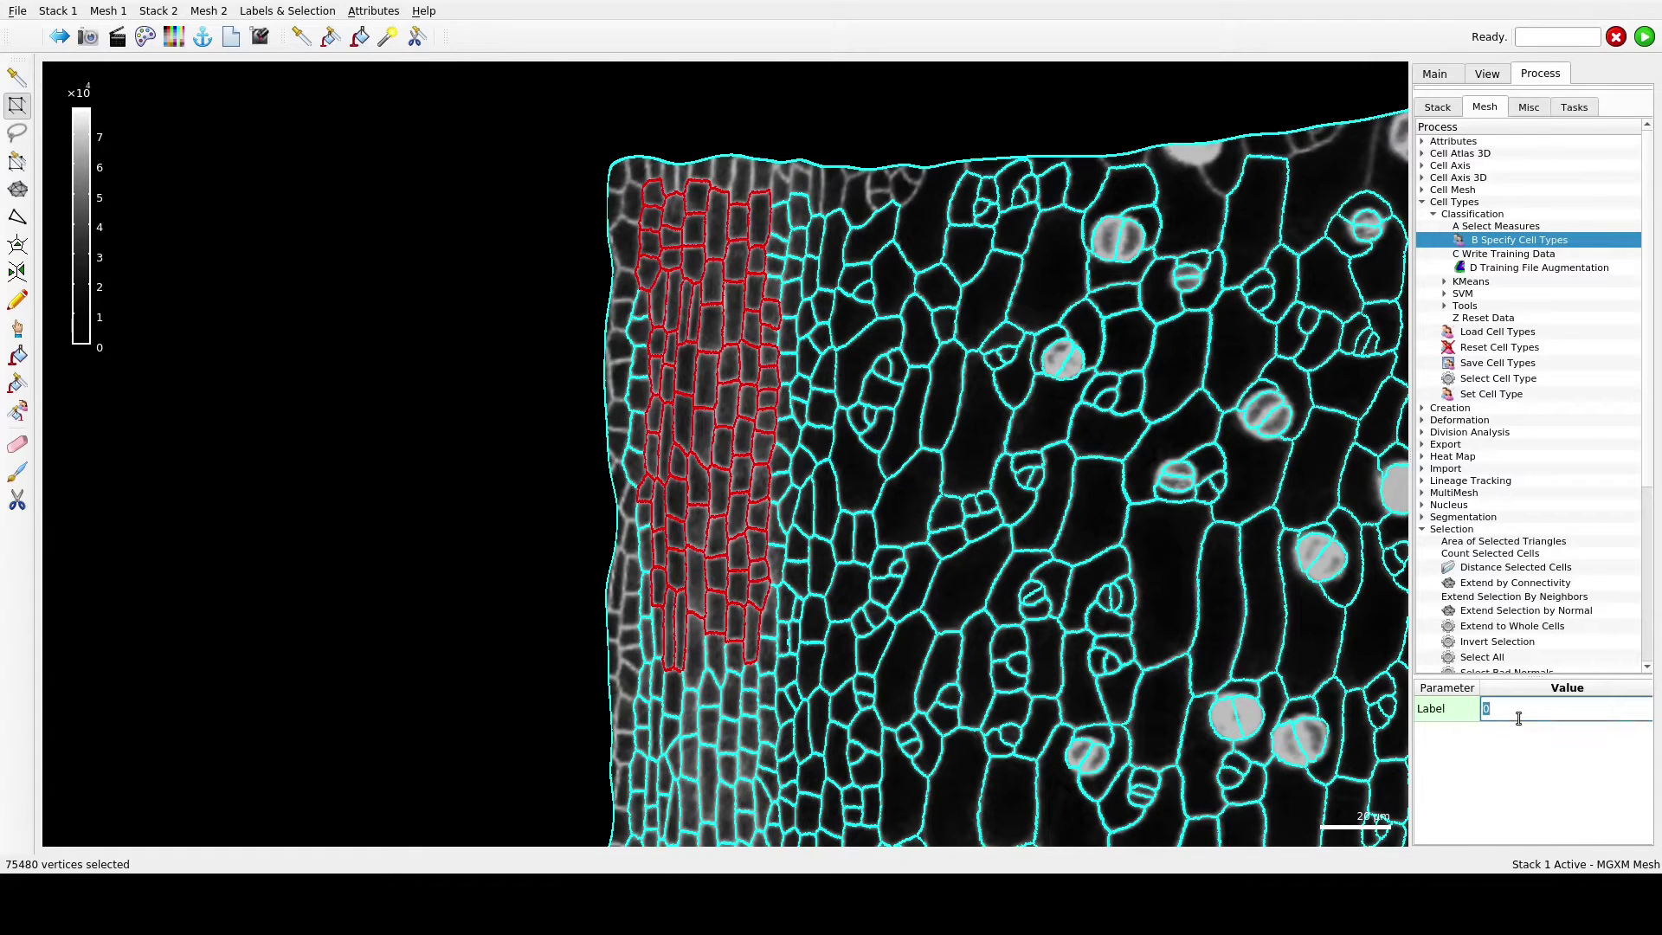
{"action": "left_click", "coordinate": [1647, 40]}
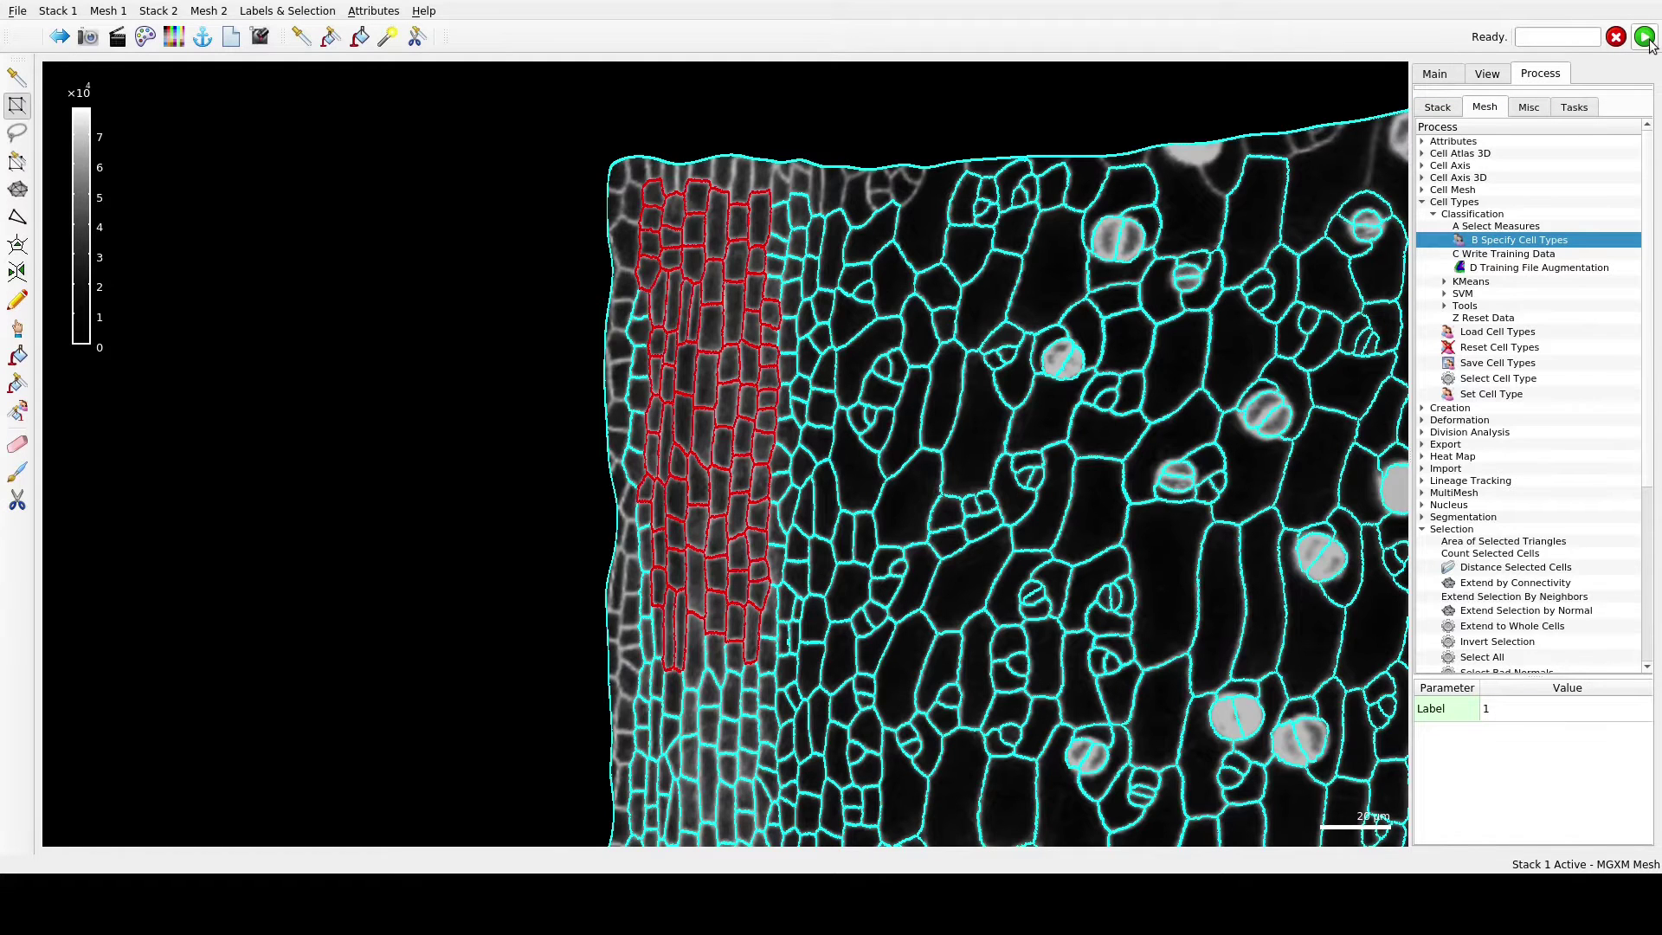
Step: Show the parent labels on the surface, with the cells coloured by Label
{"action": "left_click", "coordinate": [1453, 76]}
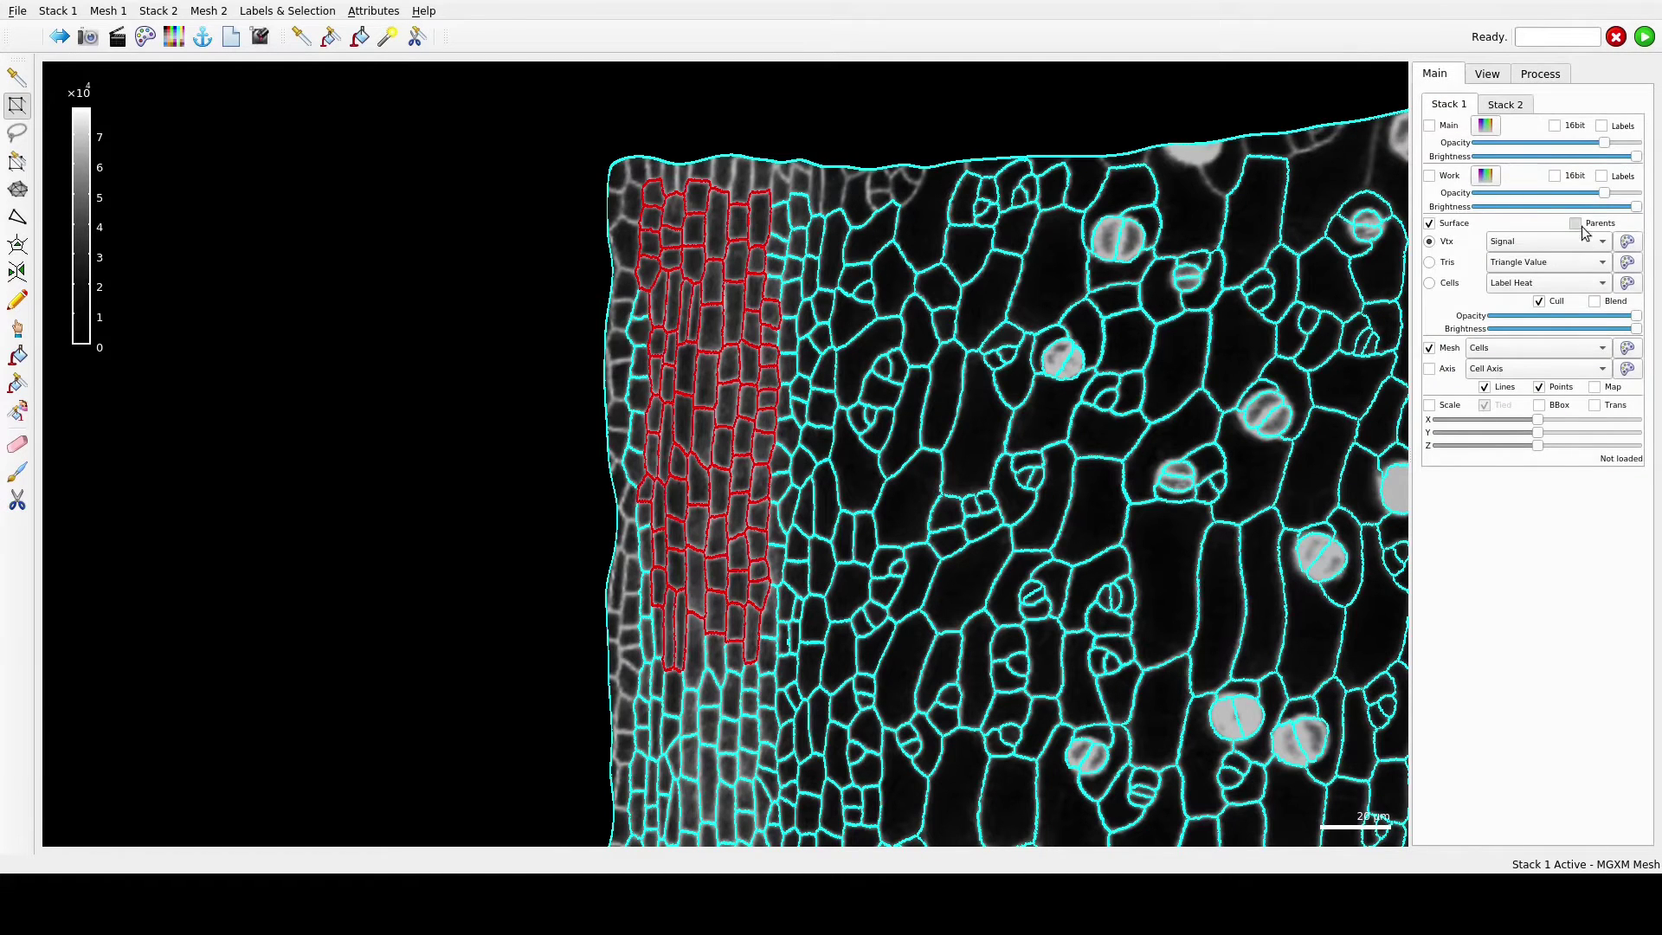
{"action": "left_click", "coordinate": [1579, 224]}
{"action": "left_click", "coordinate": [1429, 283]}
{"action": "left_click", "coordinate": [1495, 284]}
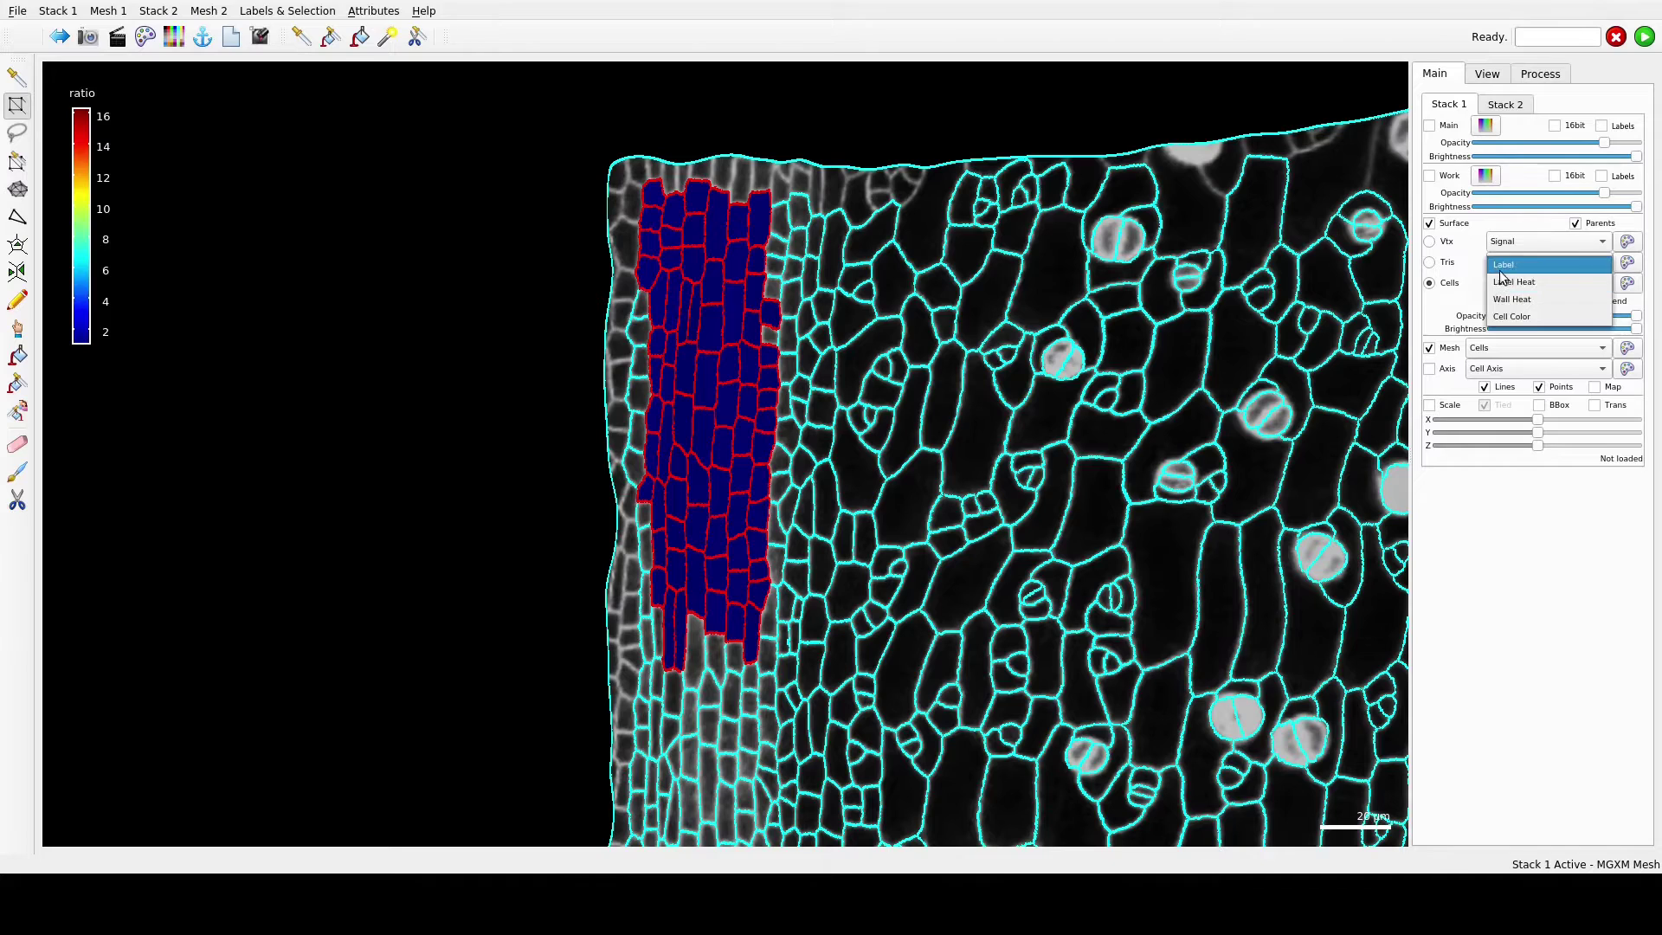
{"action": "left_click", "coordinate": [1503, 267]}
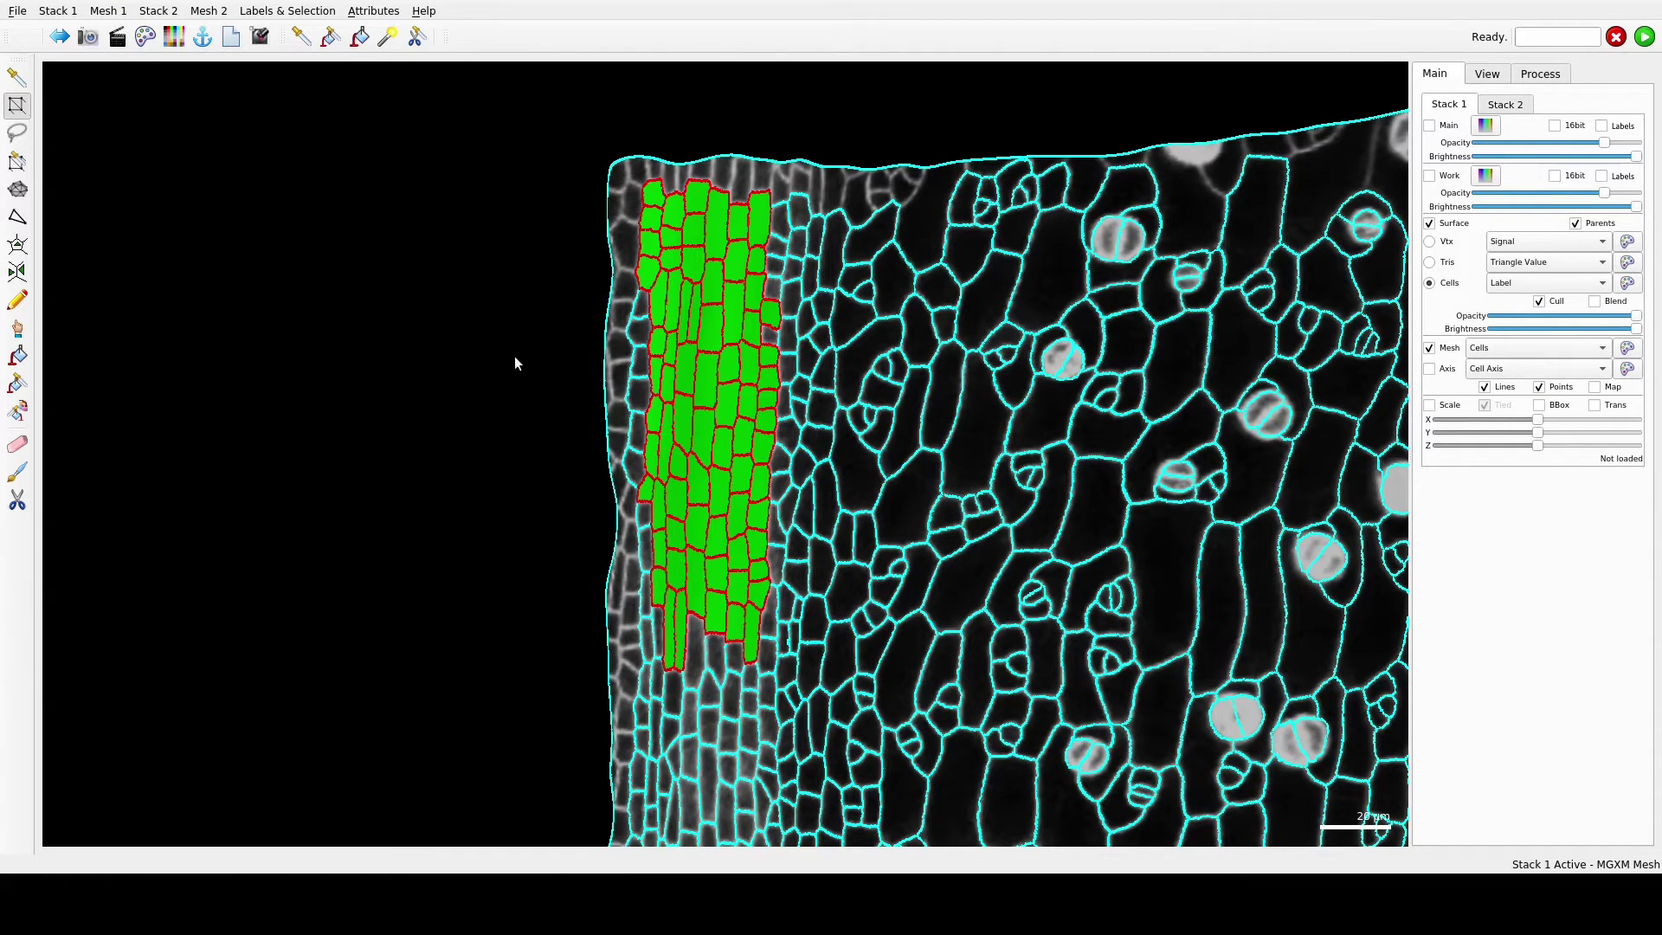
Step: Select walls of the large cells in three separate places down the middle of the mesh, using rectangular selections
{"action": "left_click_drag", "start_coordinate": [1093, 405], "coordinate": [716, 397]}
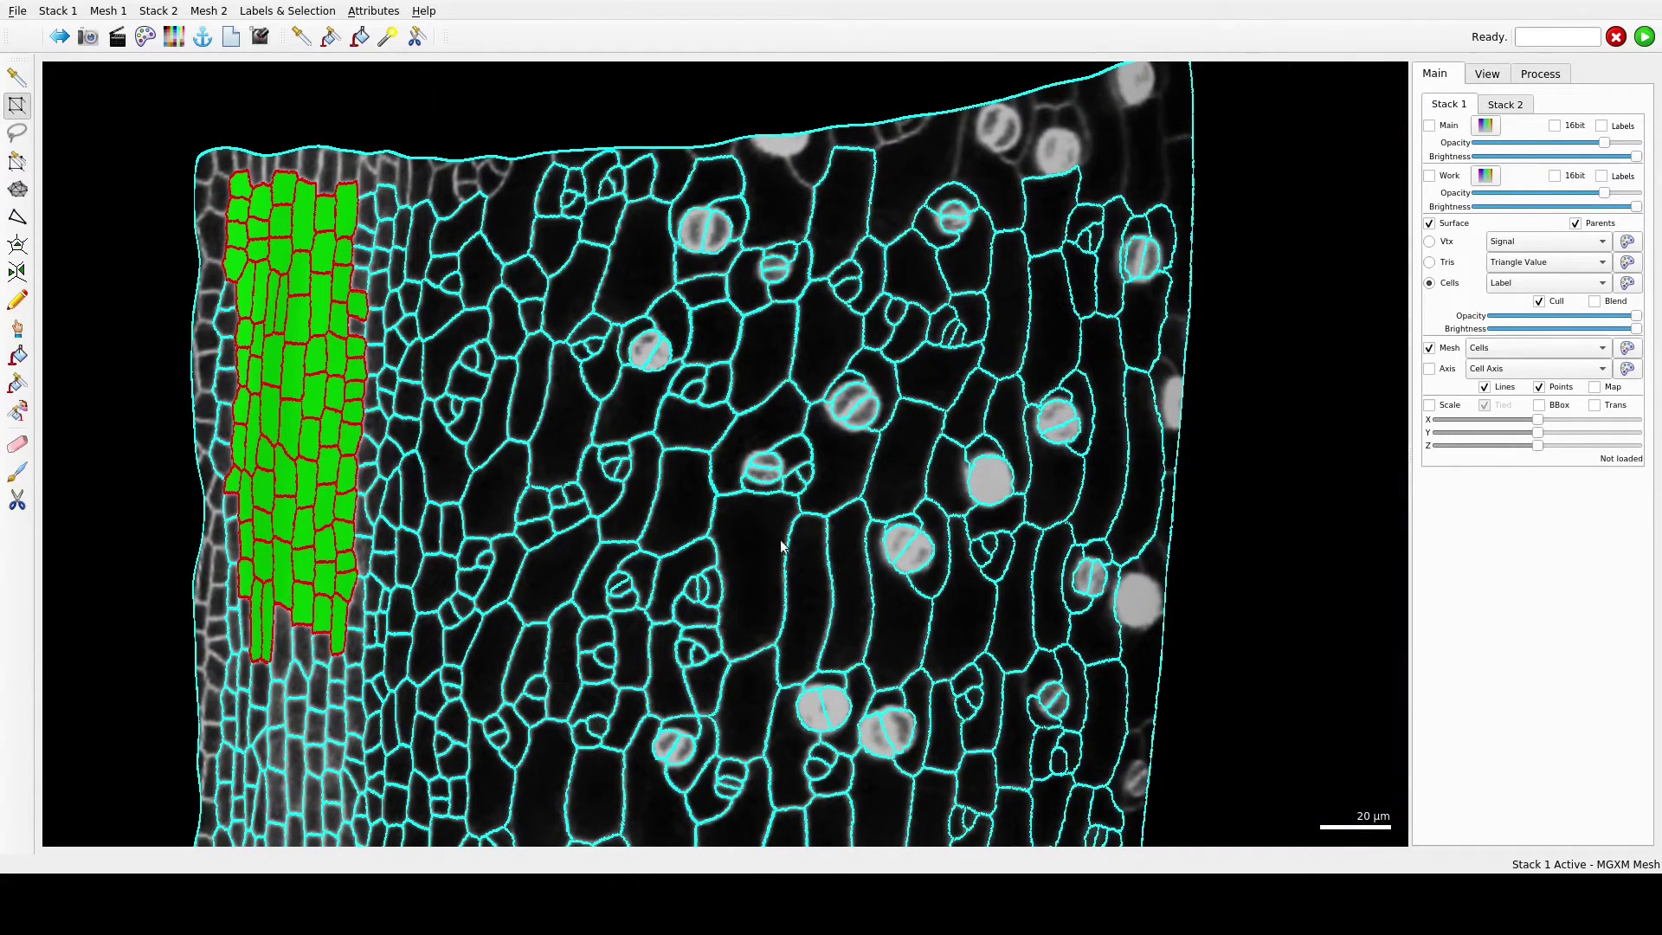
{"action": "left_click_drag", "start_coordinate": [796, 651], "coordinate": [719, 600]}
{"action": "mouse_move", "coordinate": [637, 487]}
{"action": "left_mouse_down", "text": "alt"}
{"action": "mouse_move", "coordinate": [794, 502]}
{"action": "mouse_move", "coordinate": [827, 444]}
{"action": "mouse_move", "coordinate": [845, 313]}
{"action": "left_mouse_up", "text": "alt"}
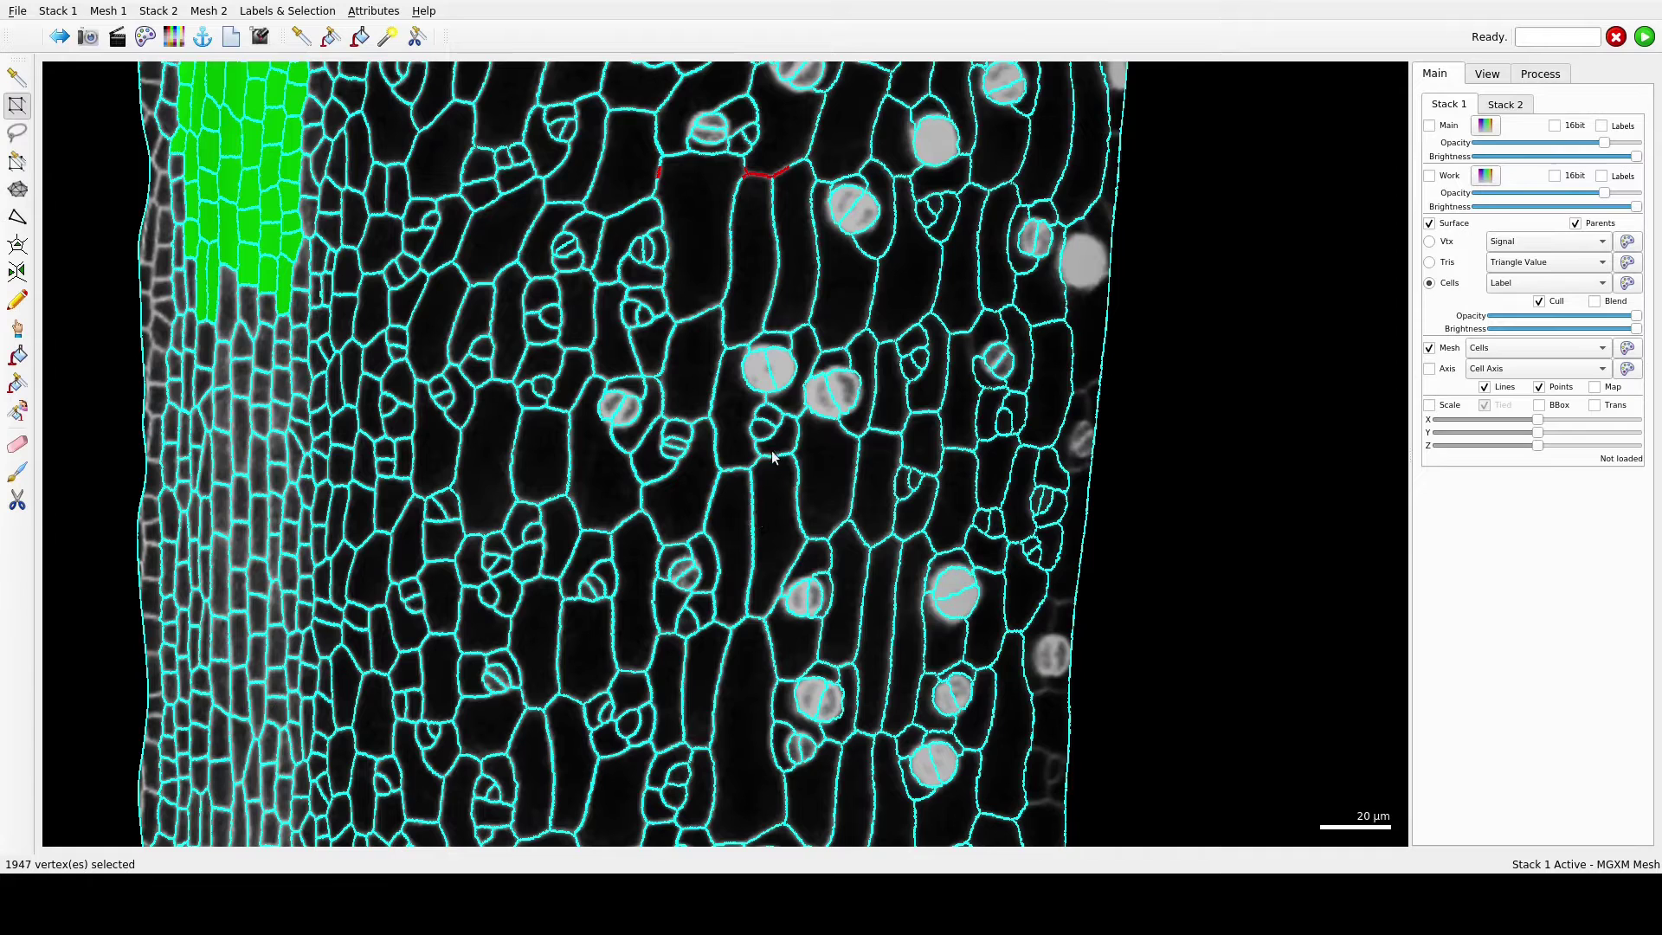
{"action": "mouse_move", "coordinate": [732, 515]}
{"action": "left_mouse_down", "text": "alt"}
{"action": "mouse_move", "coordinate": [852, 495]}
{"action": "mouse_move", "coordinate": [705, 524]}
{"action": "left_mouse_up", "text": "alt"}
{"action": "left_click_drag", "start_coordinate": [753, 617], "coordinate": [692, 241]}
{"action": "left_click_drag", "start_coordinate": [722, 429], "coordinate": [949, 435], "text": "alt"}
{"action": "left_click_drag", "start_coordinate": [1075, 366], "coordinate": [1150, 393]}
{"action": "scroll", "coordinate": [1077, 624], "scroll_direction": "down", "scroll_amount": 2}
{"action": "scroll", "coordinate": [1077, 619], "scroll_direction": "down", "scroll_amount": 3}
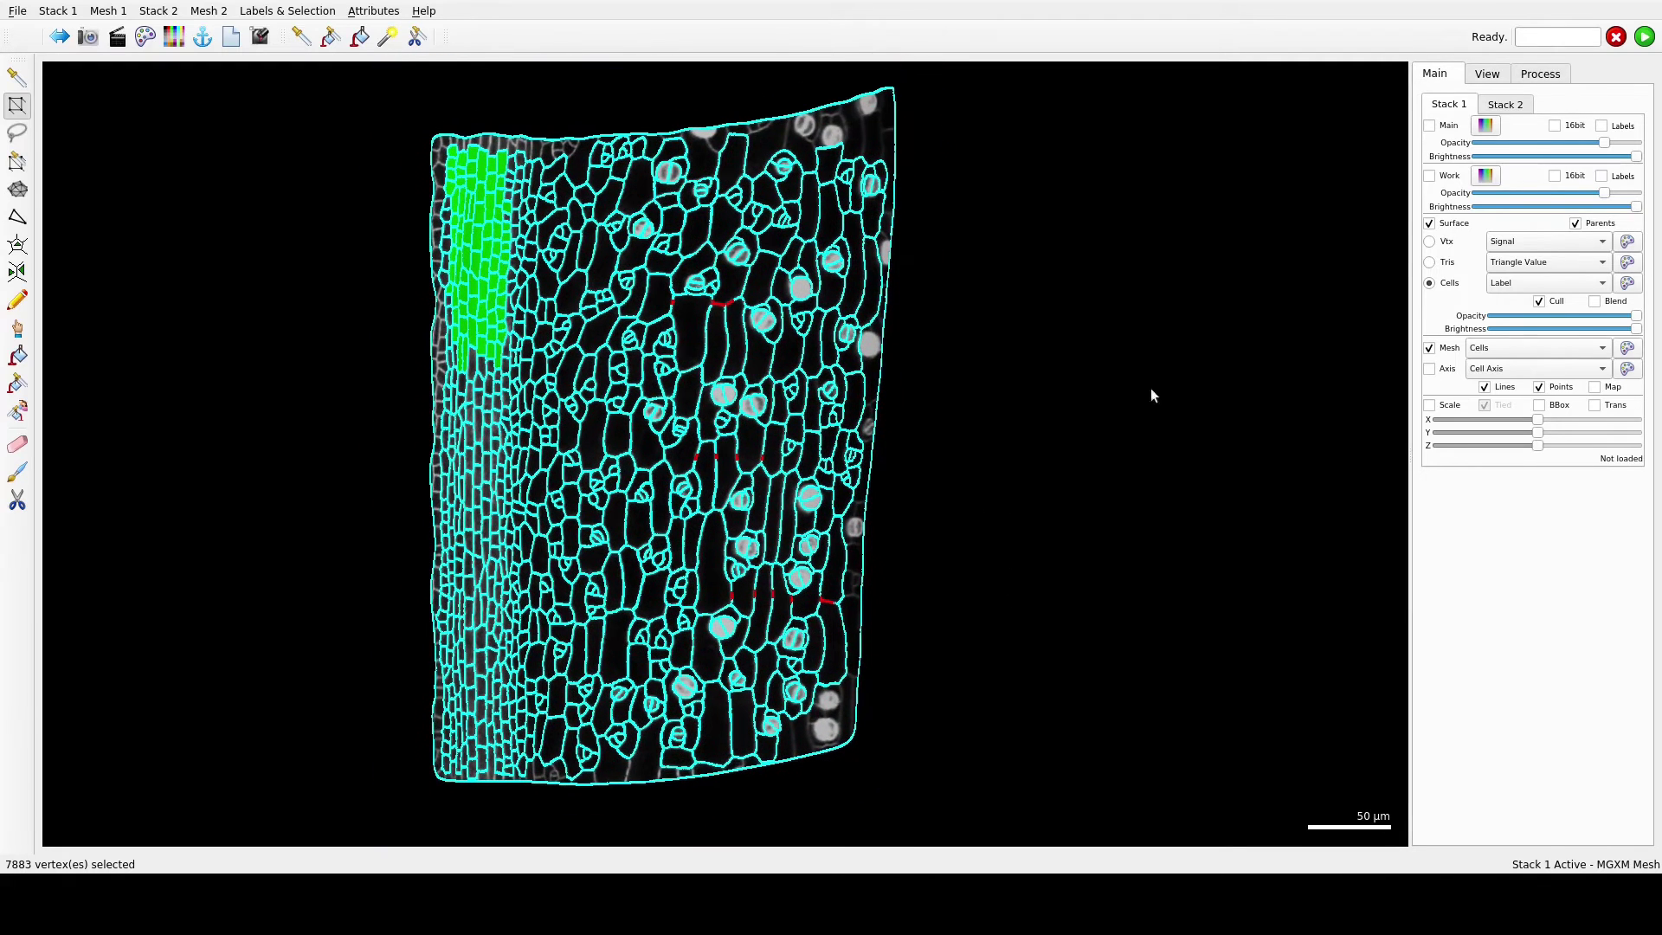
Step: Extend the selection to whole cells and assign cell type label 2 to it with B Specify Cell Types
{"action": "left_click", "coordinate": [1540, 74]}
{"action": "scroll", "coordinate": [1571, 608], "scroll_direction": "down", "scroll_amount": 6}
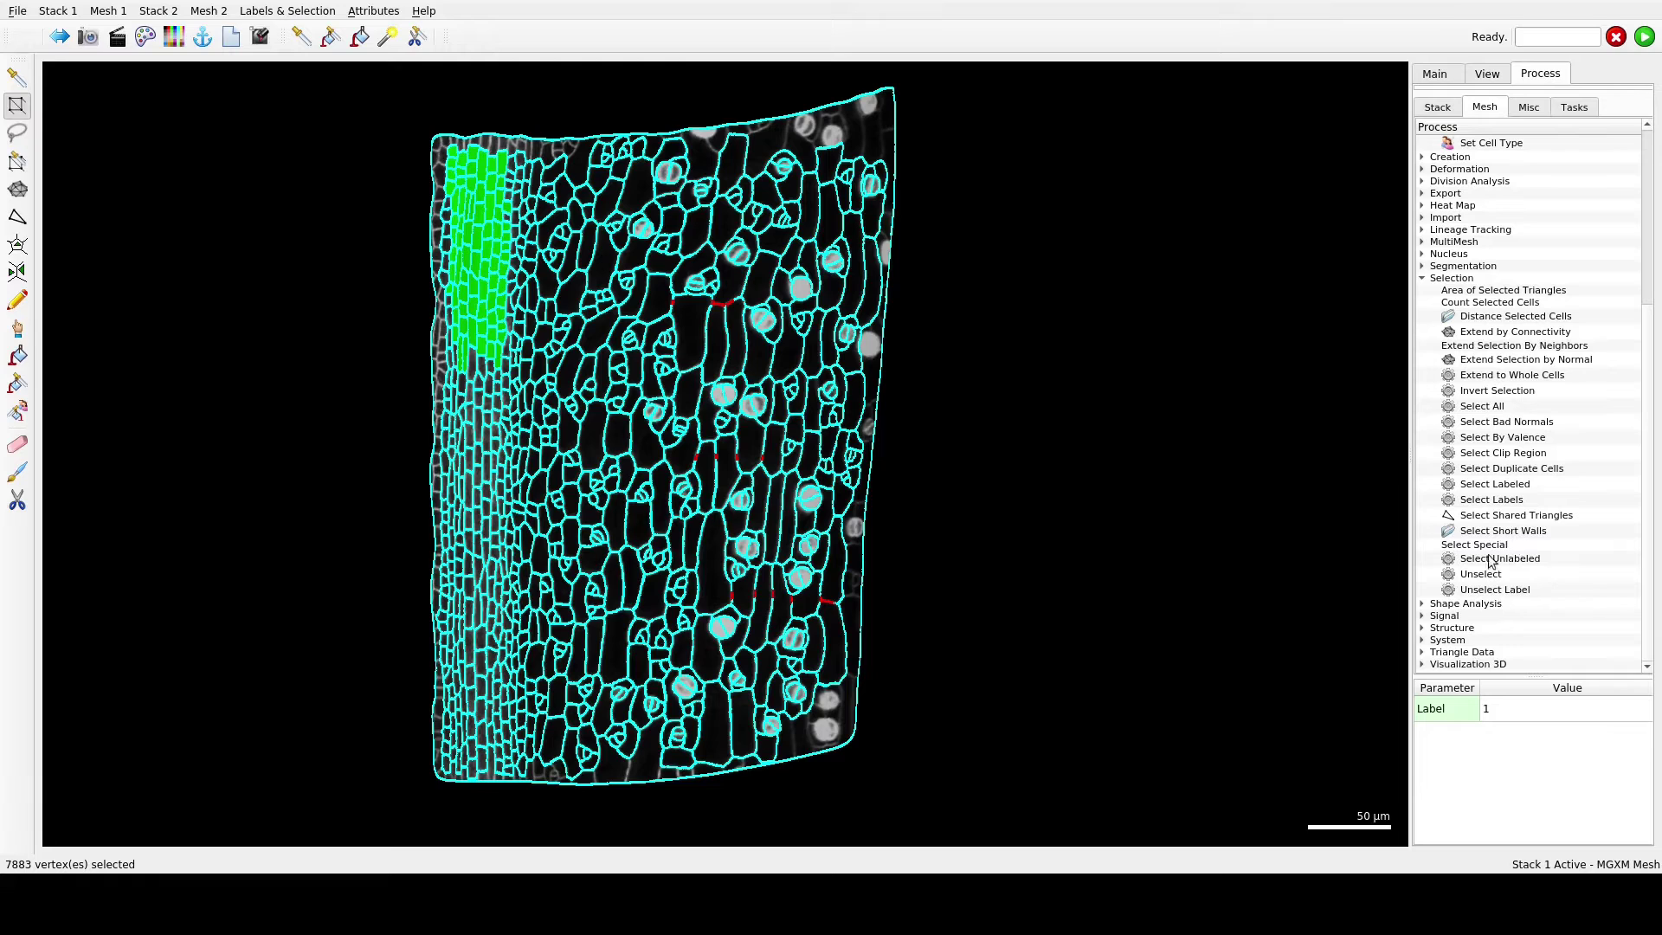
{"action": "double_click", "coordinate": [1520, 378]}
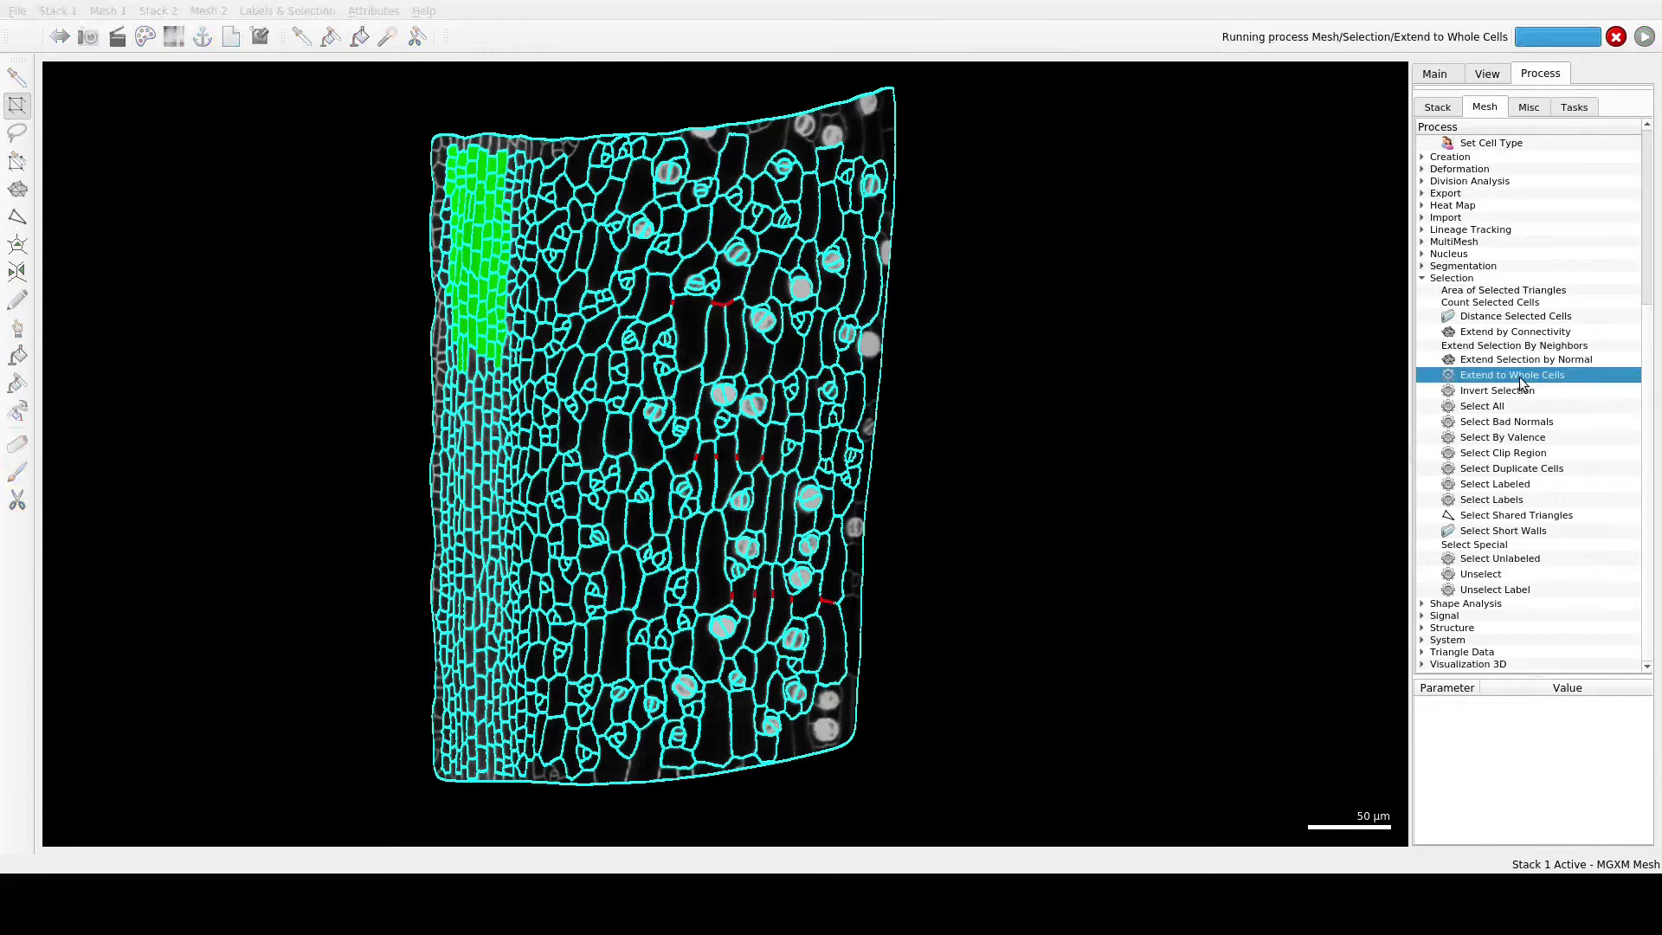
{"action": "scroll", "coordinate": [1517, 391], "scroll_direction": "up", "scroll_amount": 6}
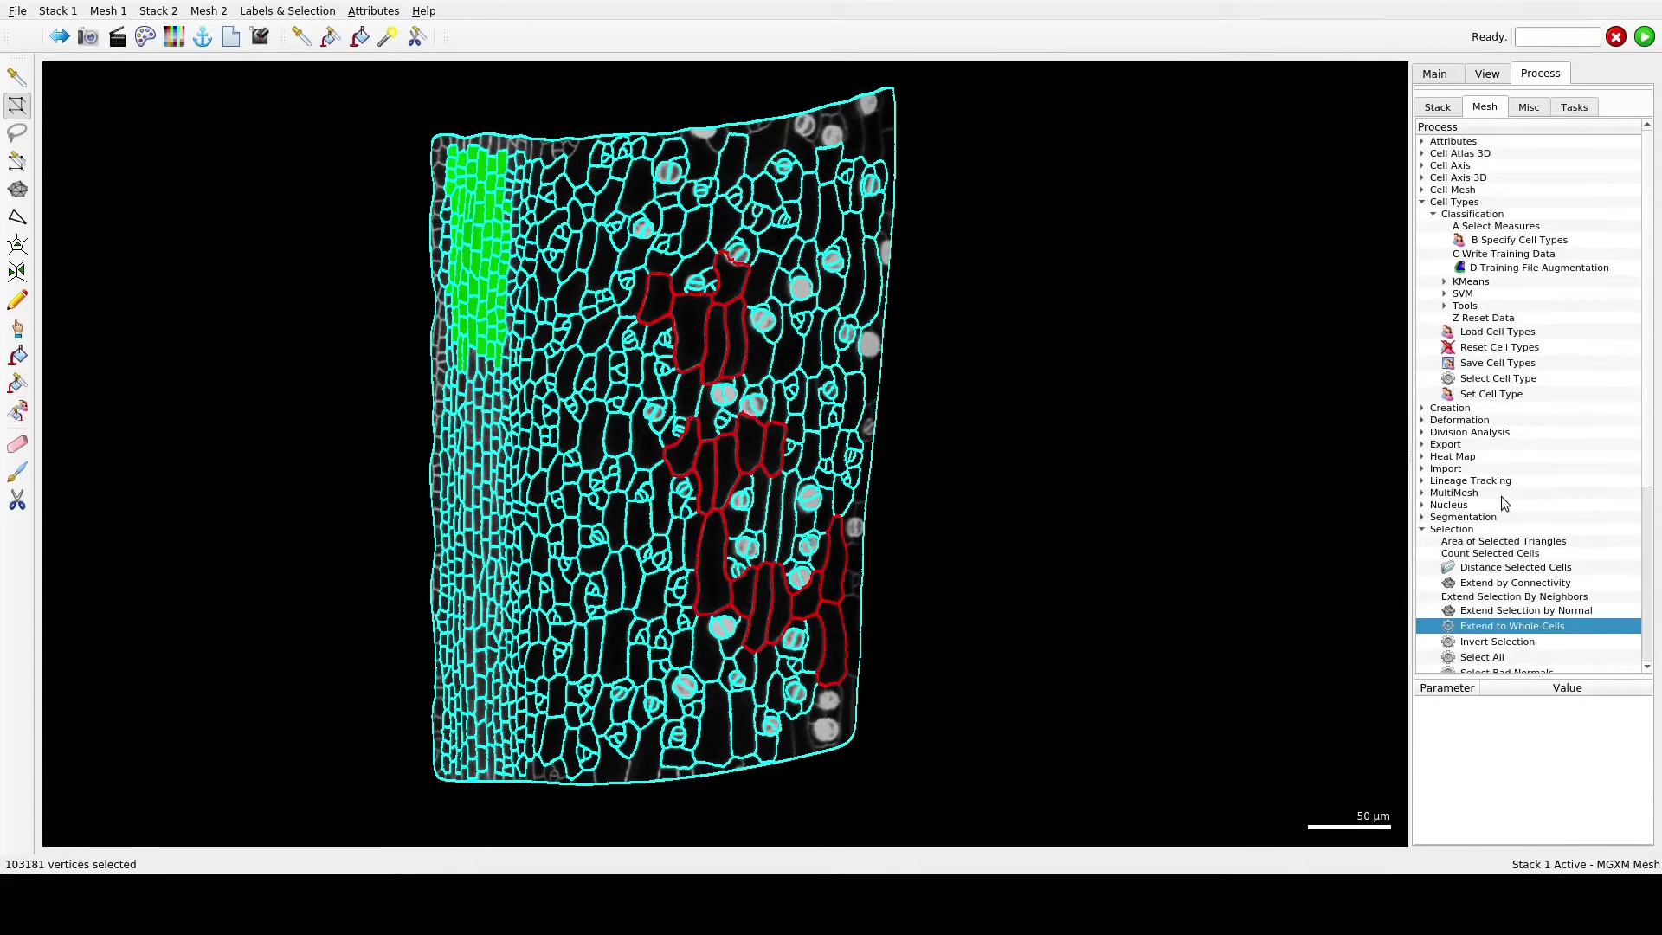
{"action": "left_click", "coordinate": [1523, 240]}
{"action": "double_click", "coordinate": [1521, 725]}
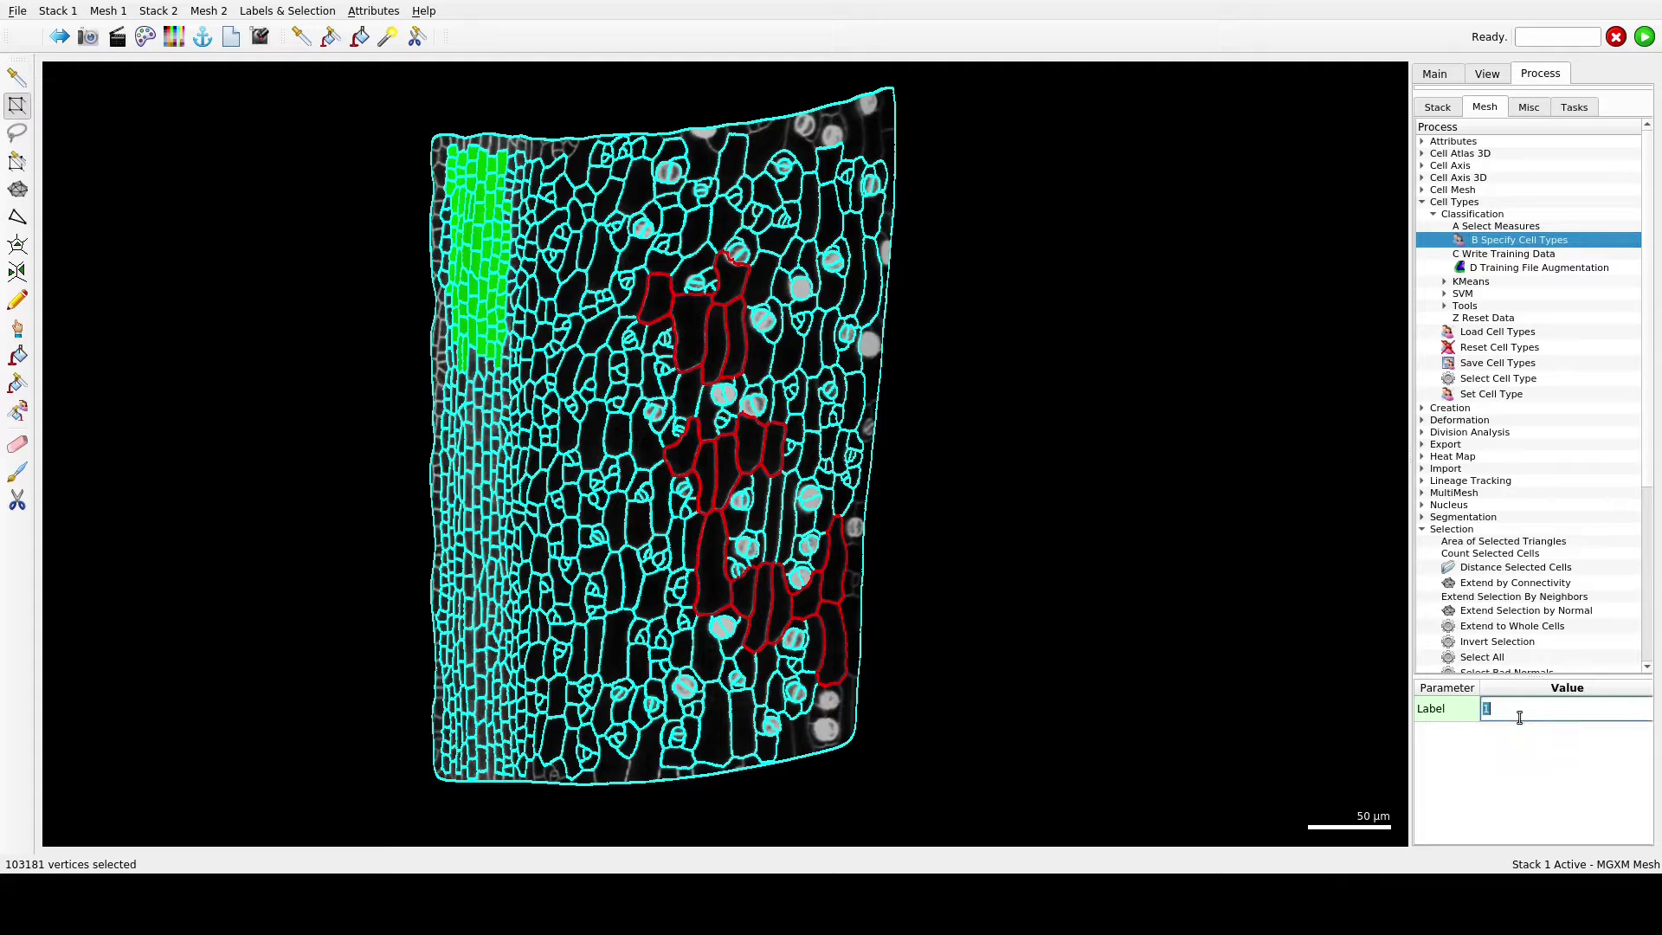
{"action": "type", "text": "2"}
{"action": "left_click", "coordinate": [1644, 36]}
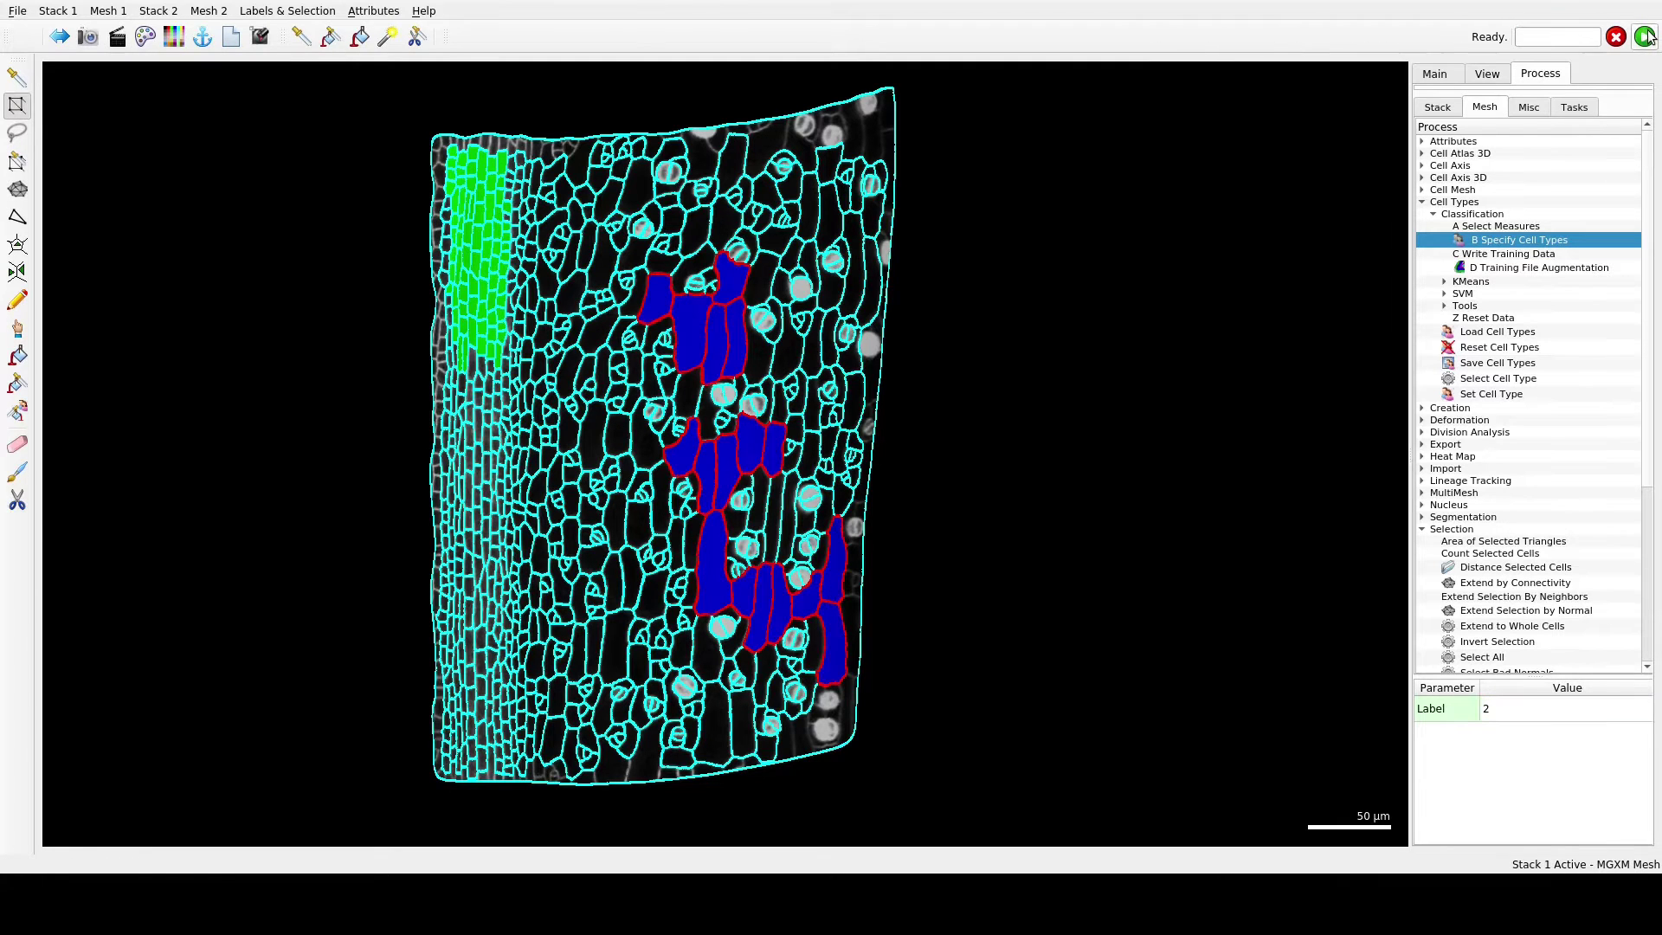
Step: Add a group of cells between the green block and the blue cells to cell type 2, then clear the selection
{"action": "scroll", "coordinate": [577, 444], "scroll_direction": "up", "scroll_amount": 3}
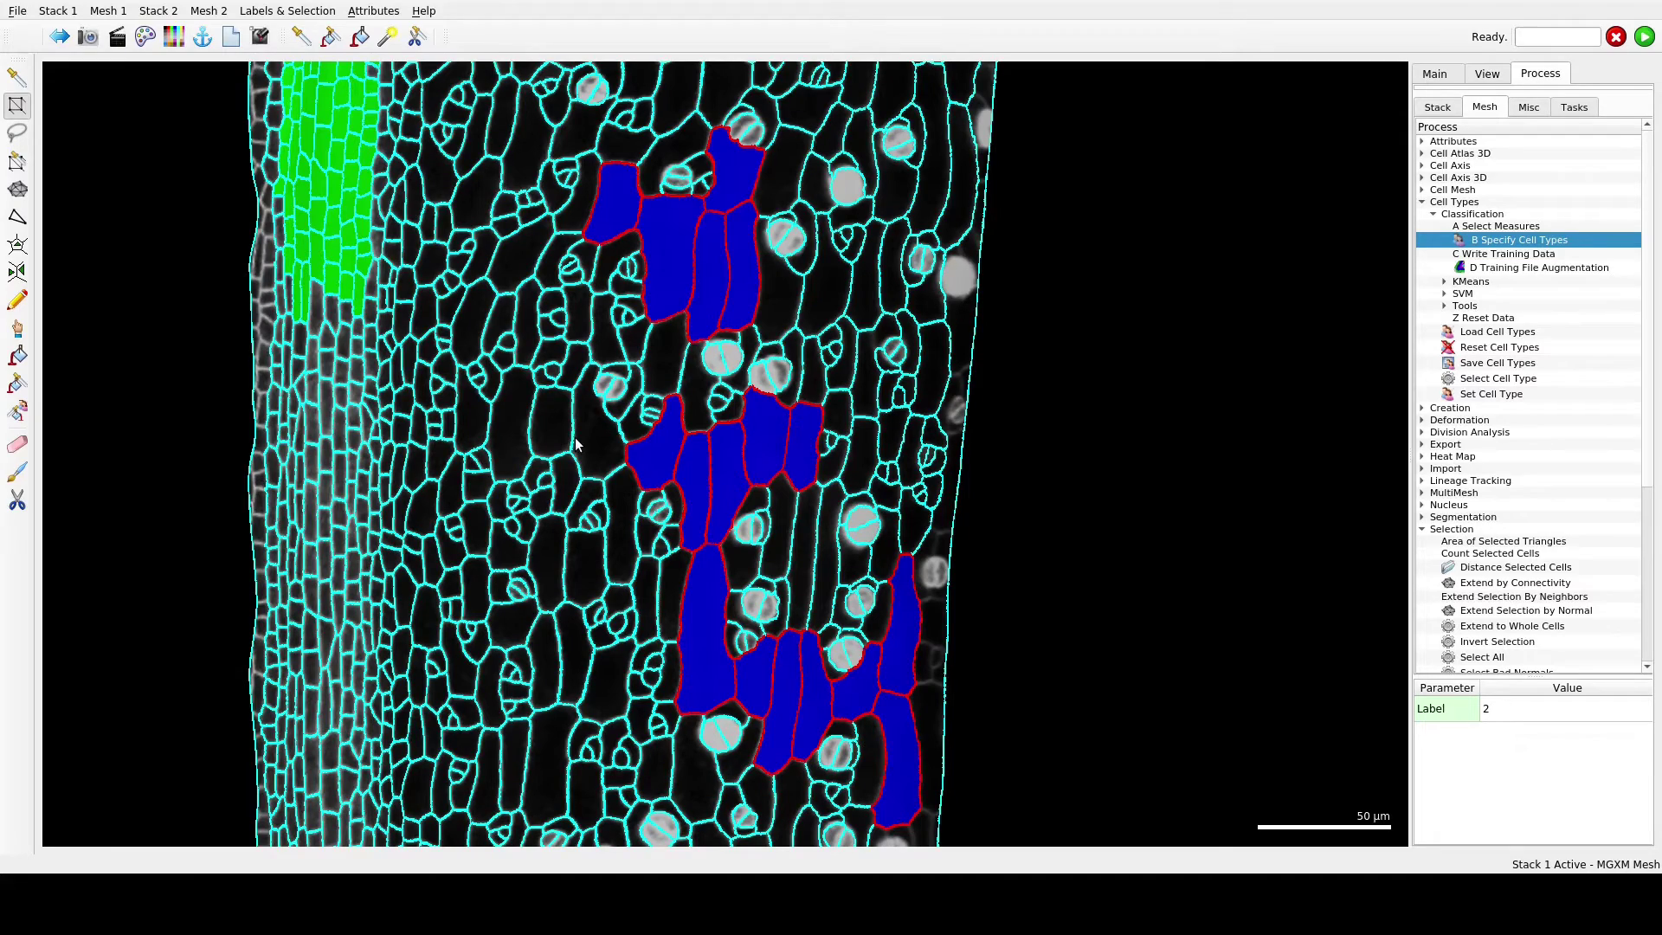
{"action": "scroll", "coordinate": [516, 554], "scroll_direction": "up", "scroll_amount": 3}
{"action": "right_click_drag", "start_coordinate": [503, 375], "coordinate": [880, 555]}
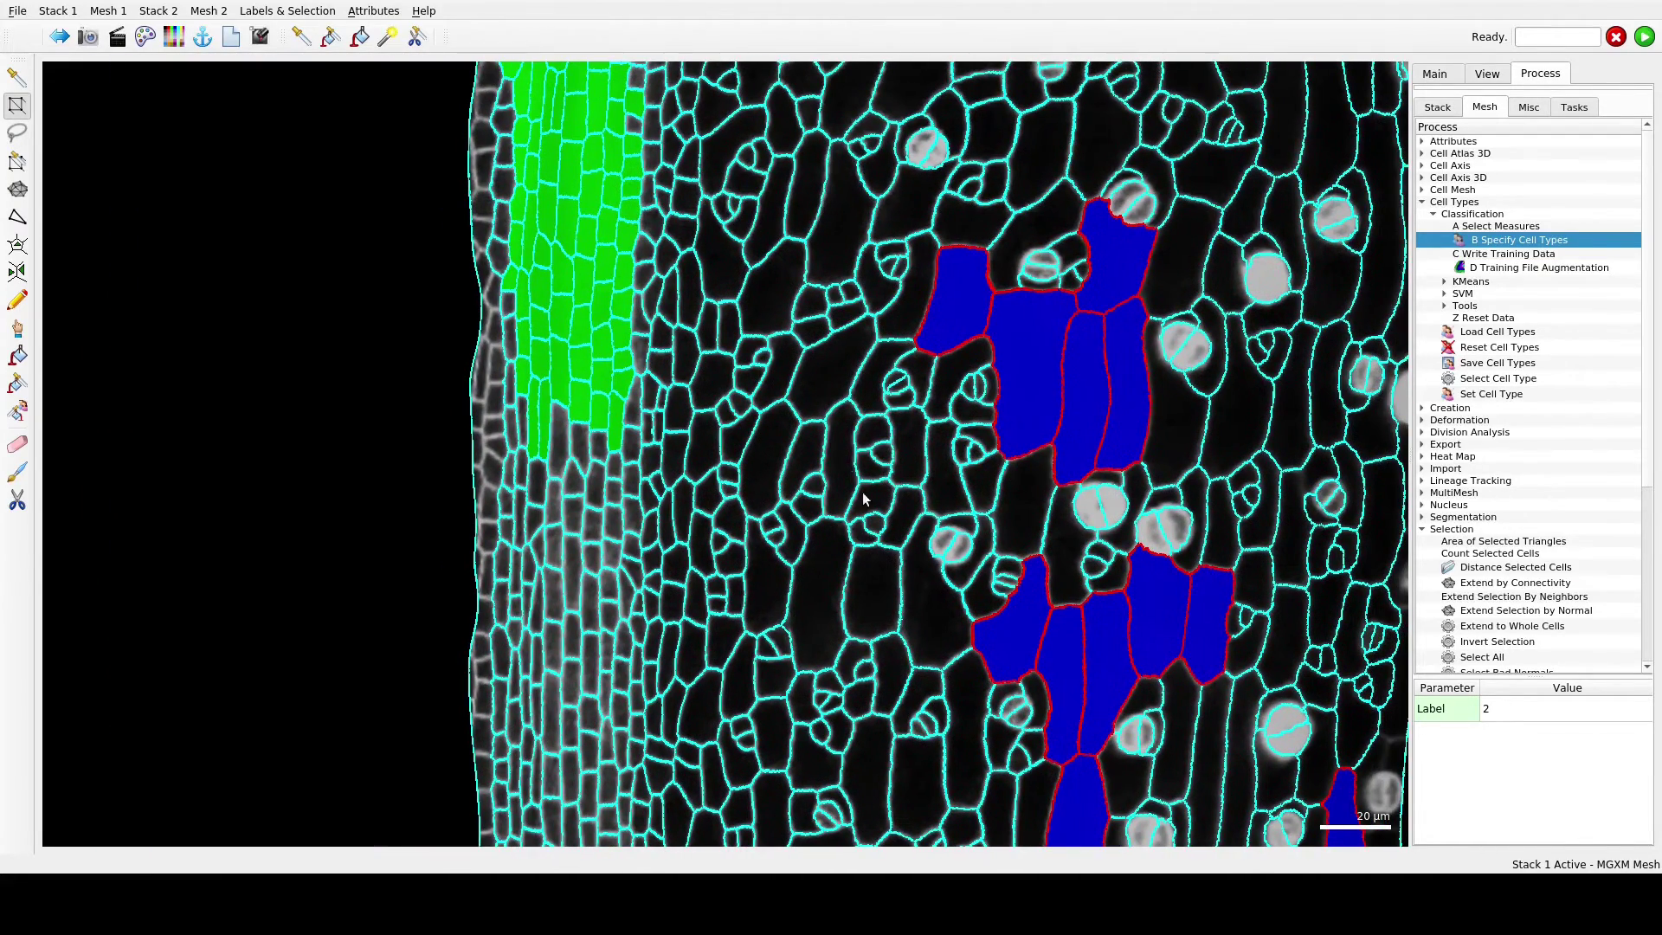
{"action": "left_click_drag", "start_coordinate": [807, 362], "coordinate": [880, 599]}
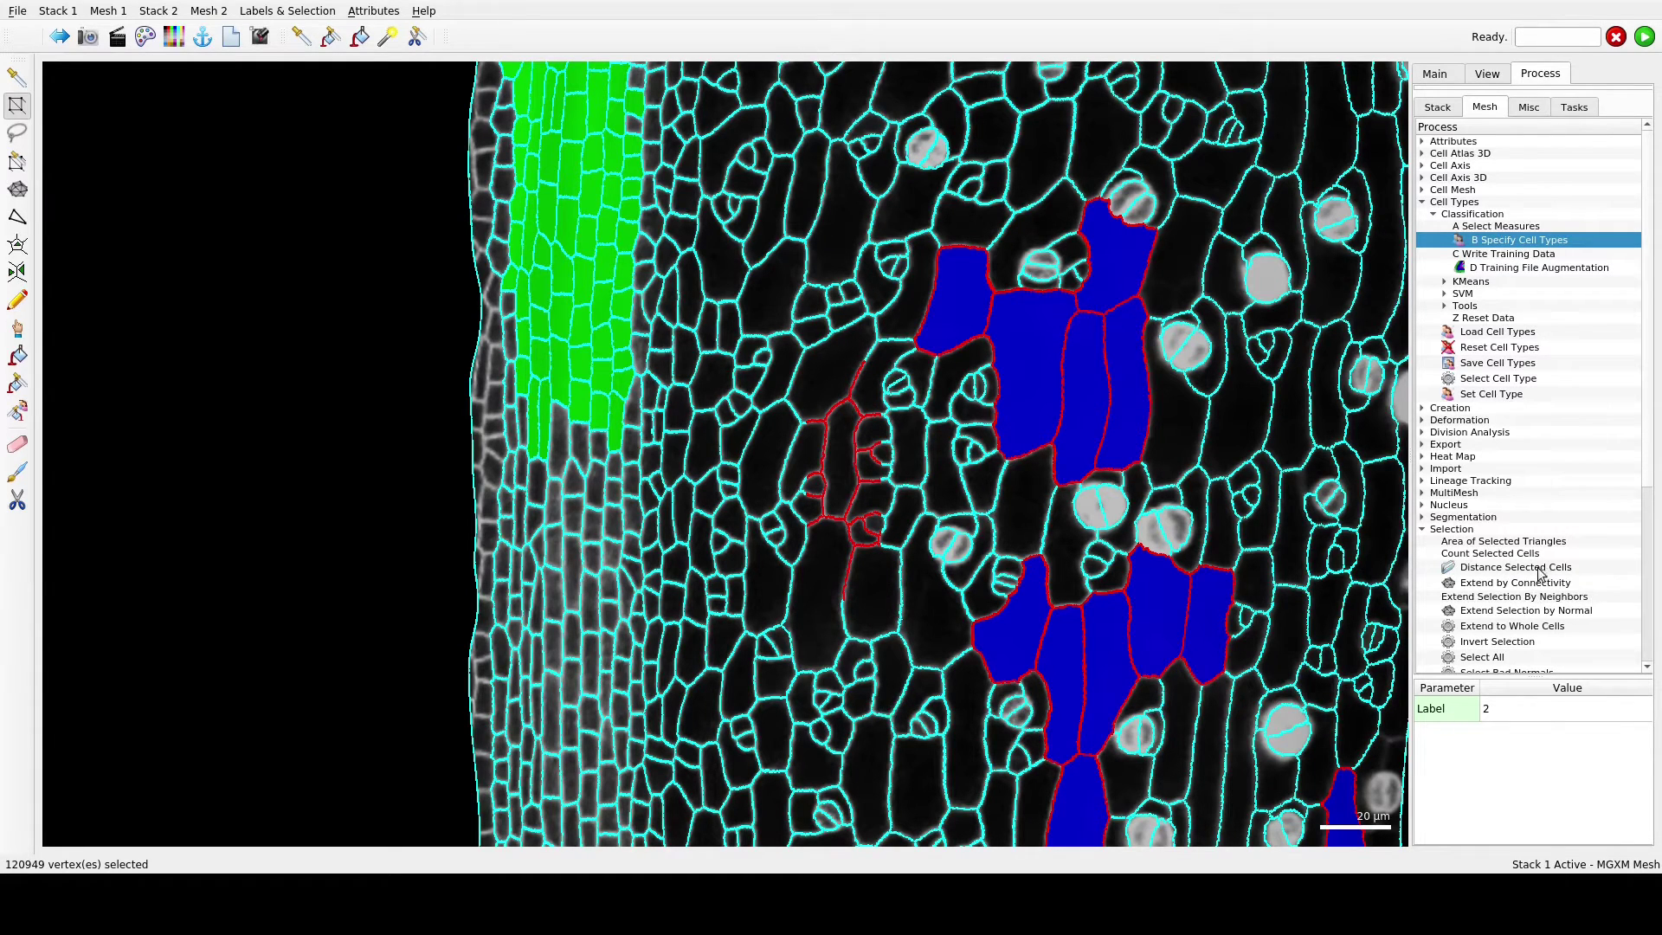
{"action": "double_click", "coordinate": [1525, 243]}
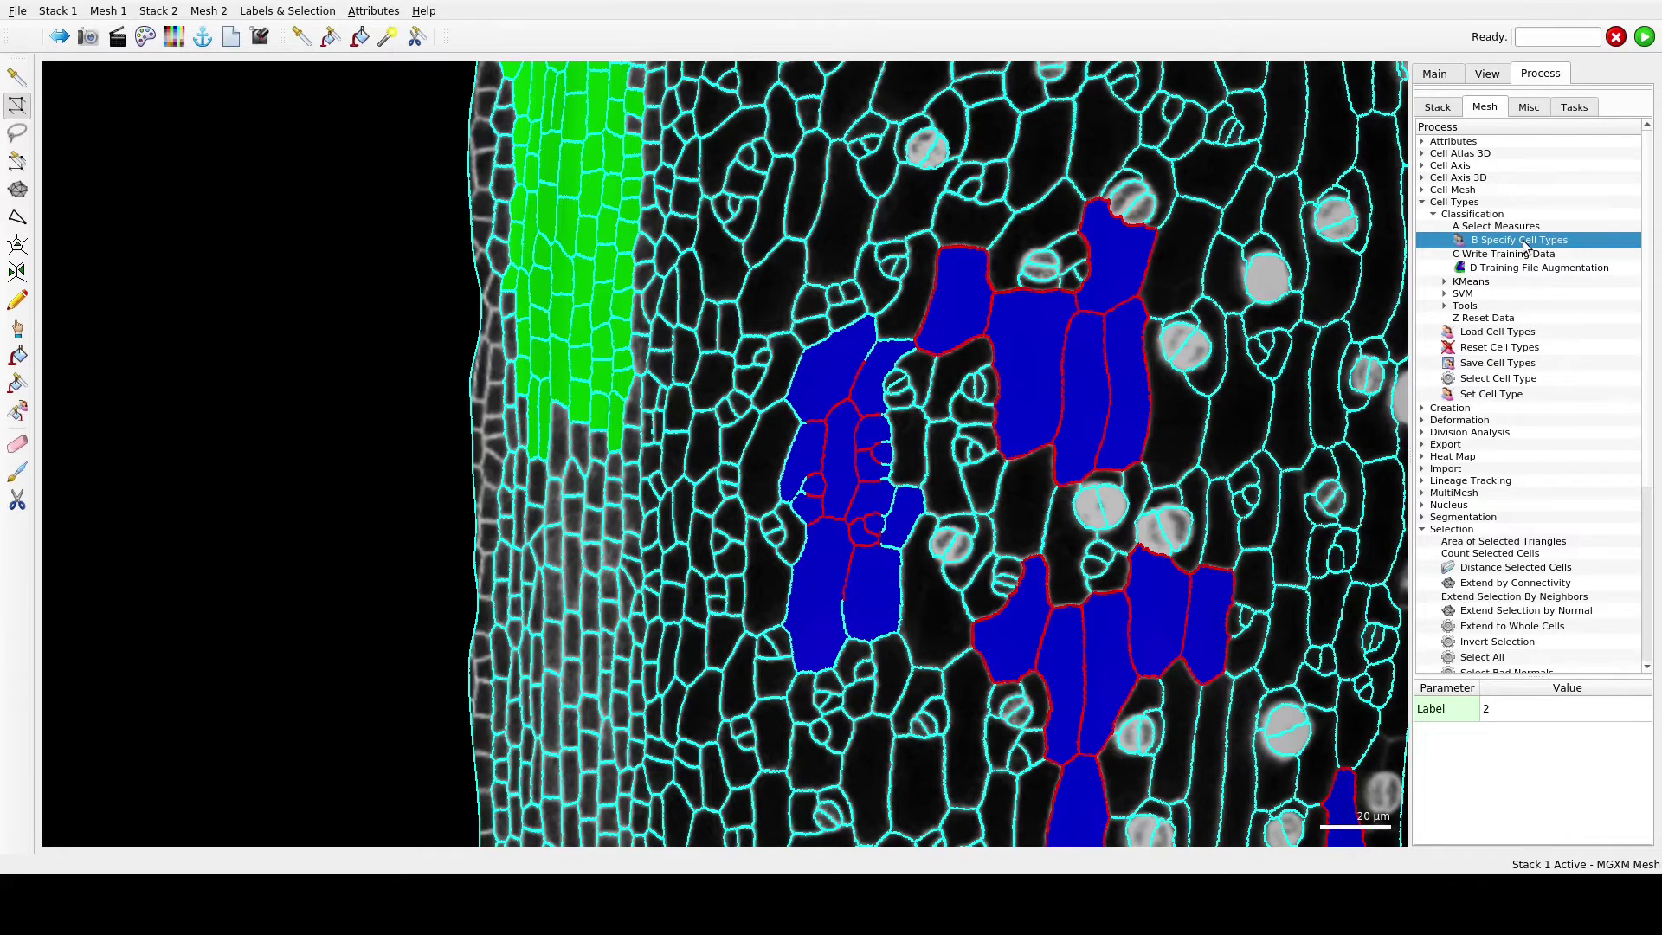
{"action": "left_click", "coordinate": [334, 464]}
Step: Select the inner walls of six bright, round stomata in the upper part of the mesh
{"action": "scroll", "coordinate": [1052, 520], "scroll_direction": "down", "scroll_amount": 6}
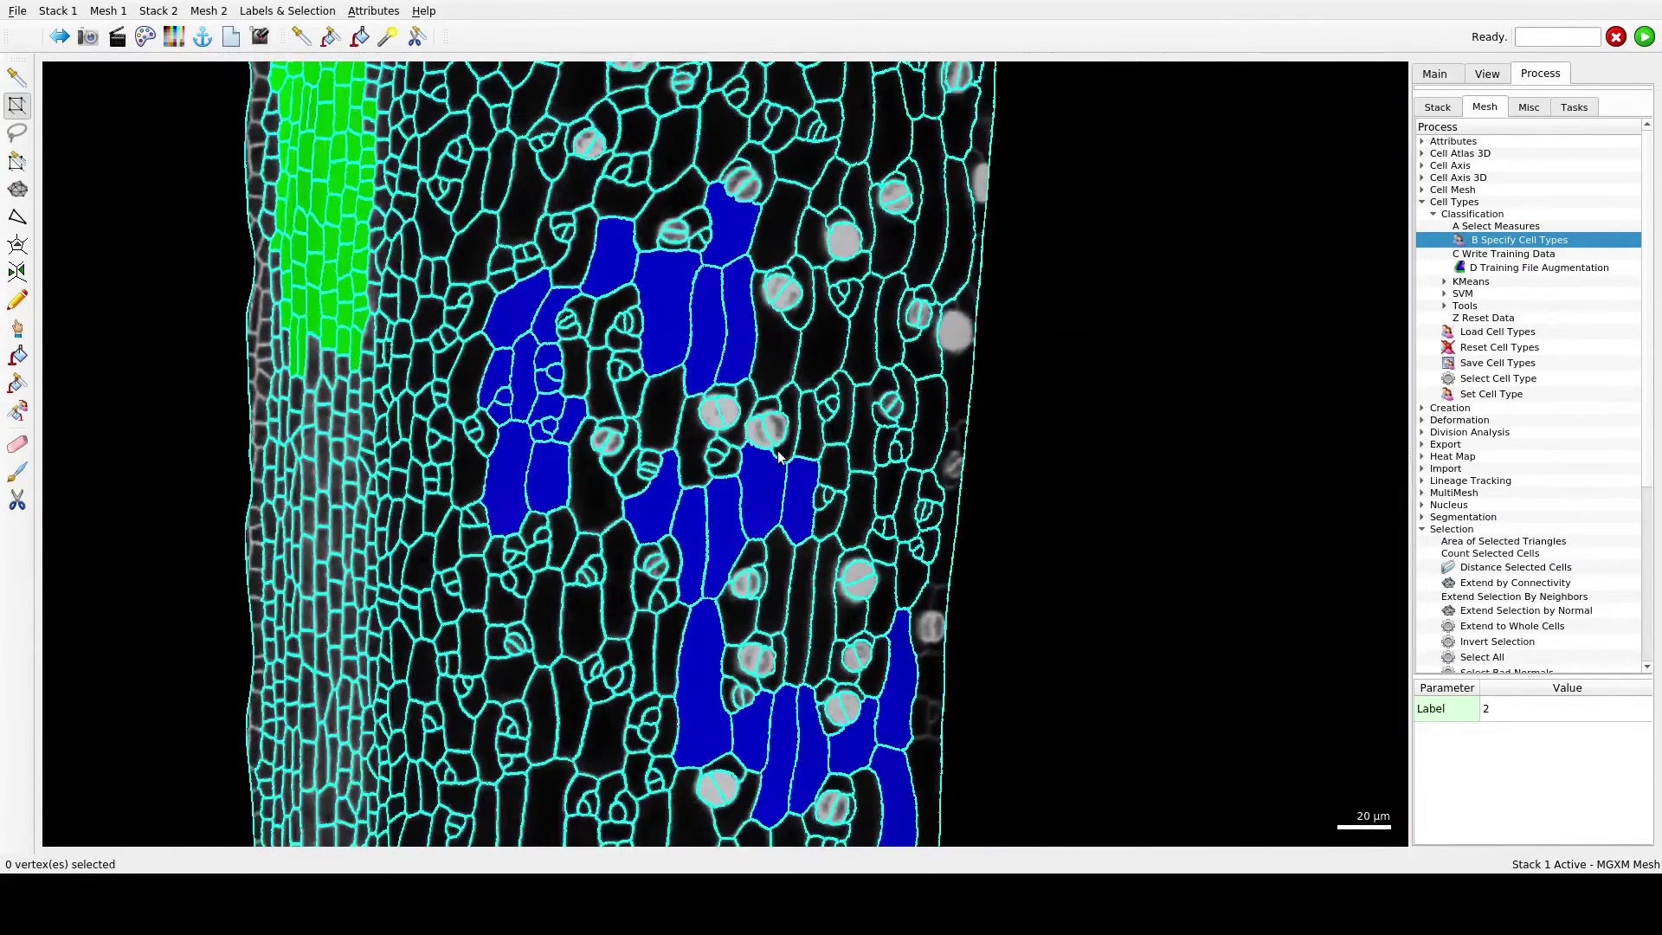
{"action": "scroll", "coordinate": [645, 292], "scroll_direction": "up", "scroll_amount": 5}
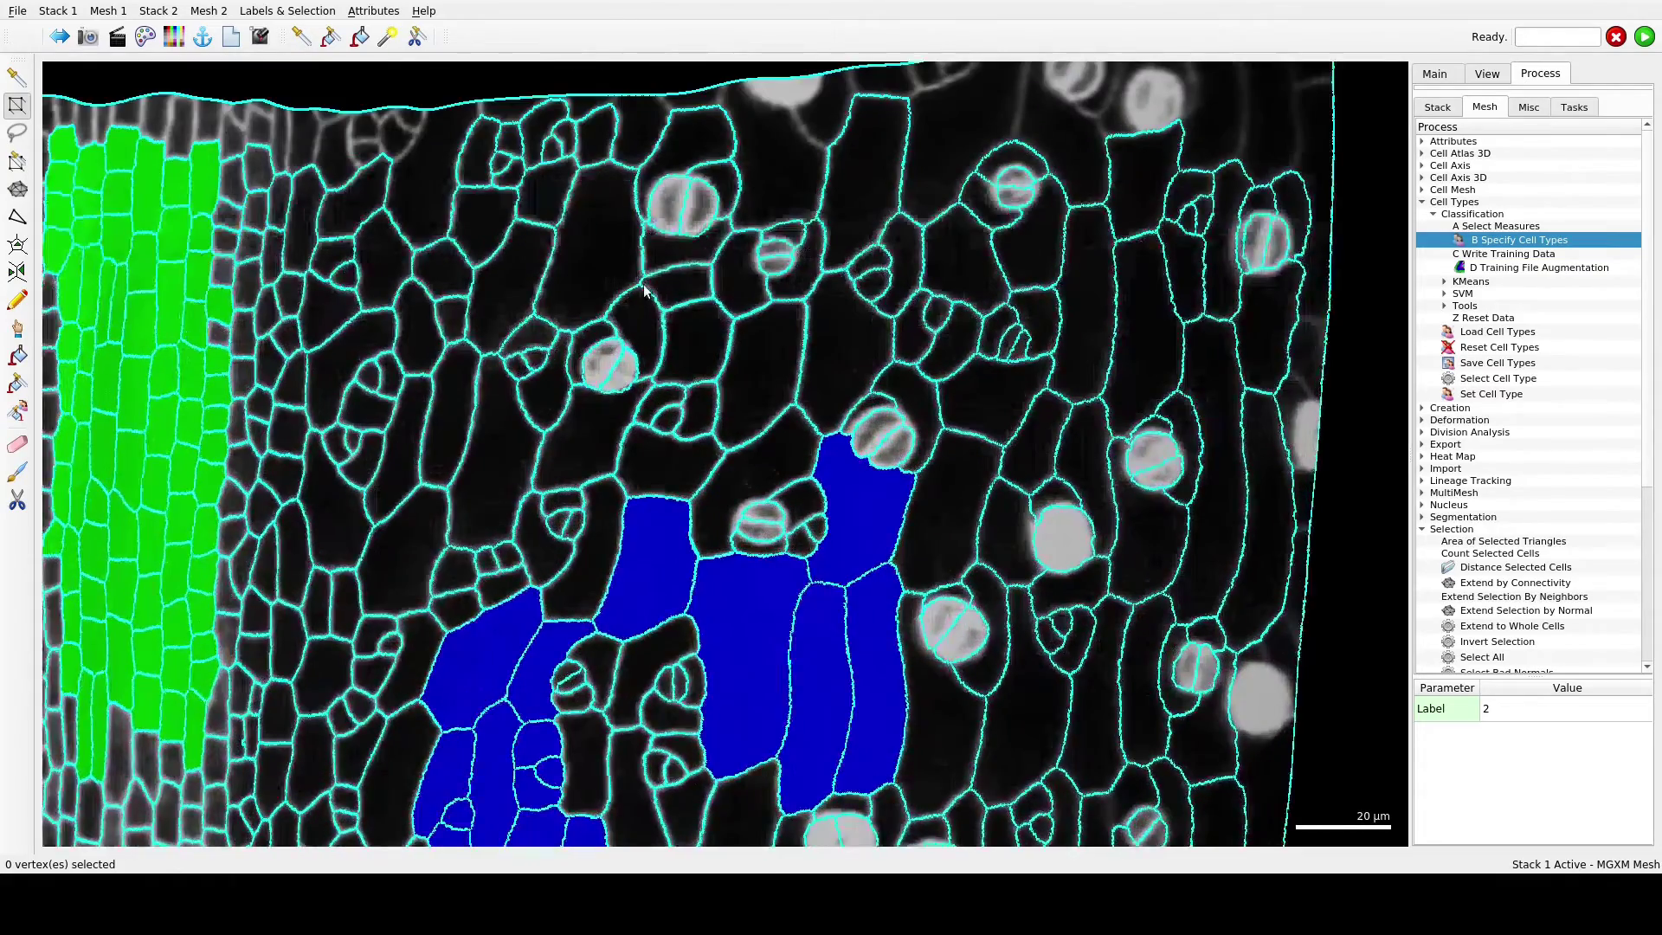
{"action": "right_click_drag", "start_coordinate": [644, 291], "coordinate": [744, 323]}
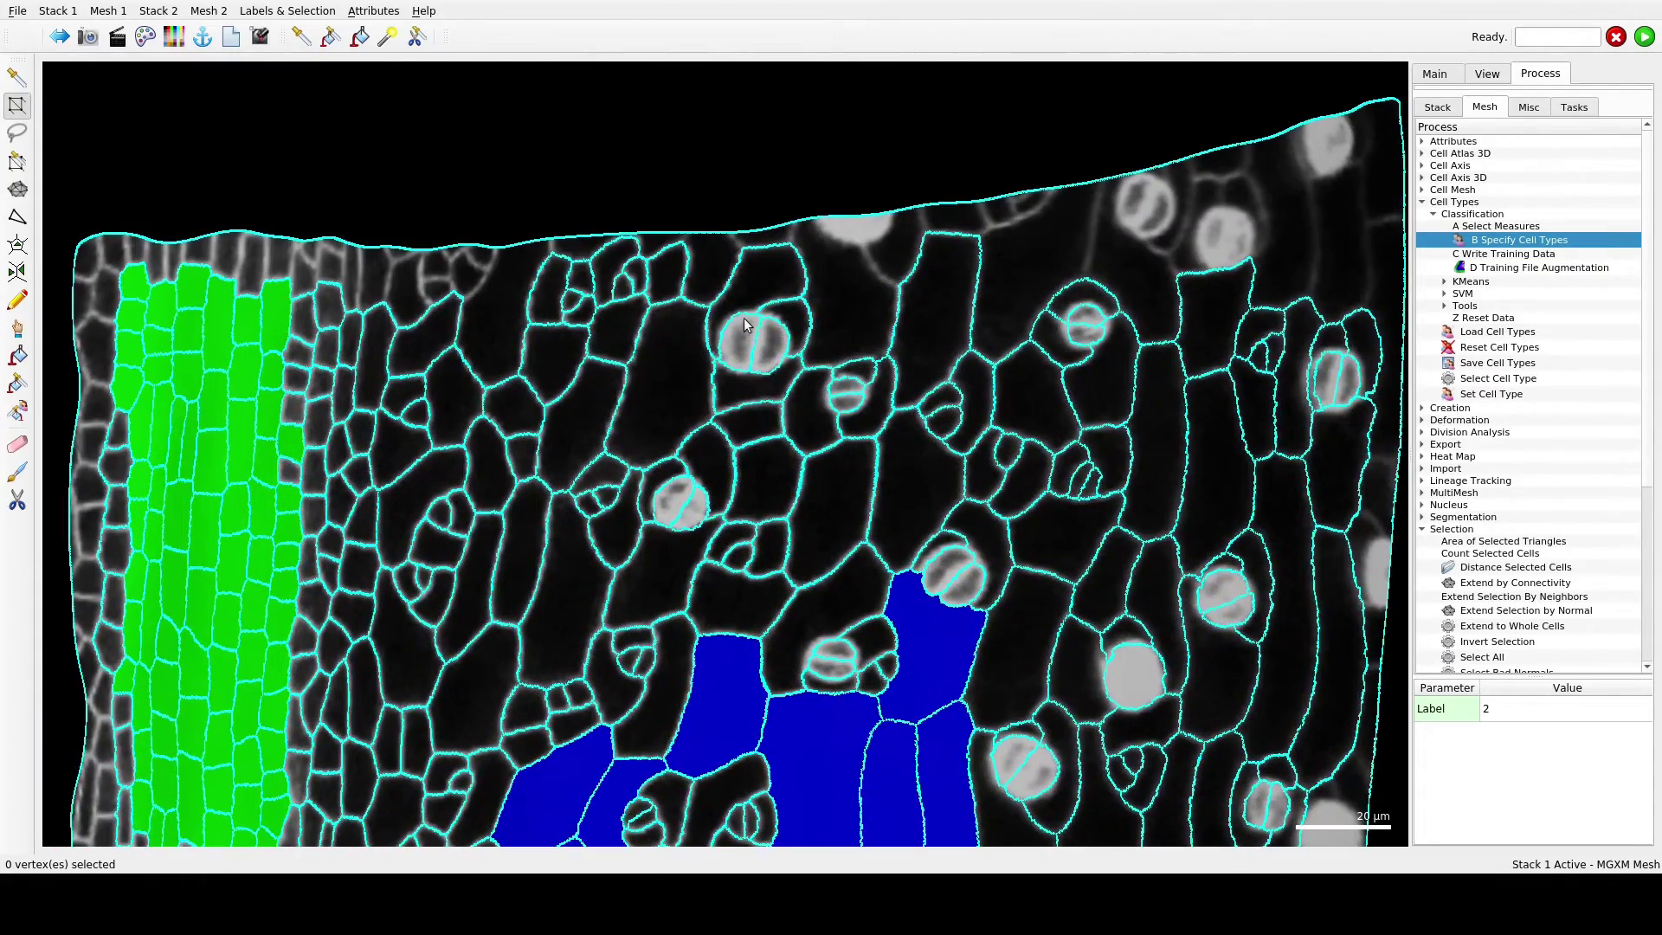
{"action": "left_click", "coordinate": [749, 345], "text": "alt"}
{"action": "left_click", "coordinate": [684, 511], "text": "alt"}
{"action": "left_click", "coordinate": [847, 395], "text": "alt"}
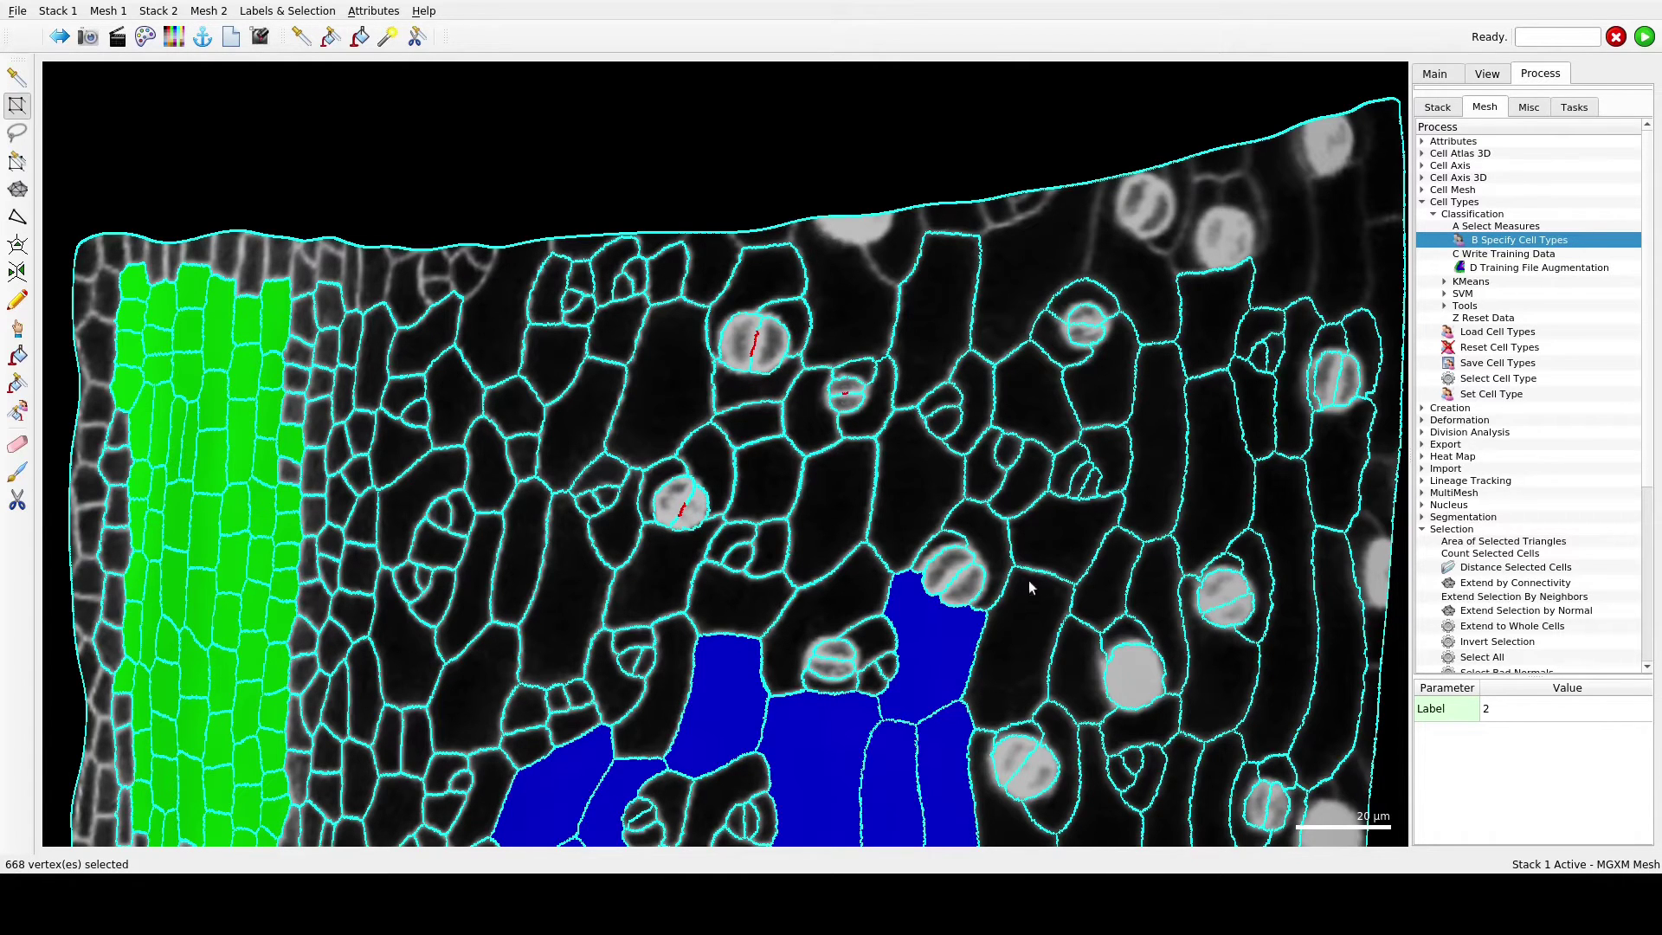
{"action": "left_click", "coordinate": [952, 580], "text": "alt"}
{"action": "left_click", "coordinate": [836, 662], "text": "alt"}
{"action": "left_click", "coordinate": [1088, 327], "text": "alt"}
Step: Add three more bright, round stomata further down and to the right to the selection
{"action": "right_click_drag", "start_coordinate": [1254, 666], "coordinate": [847, 397]}
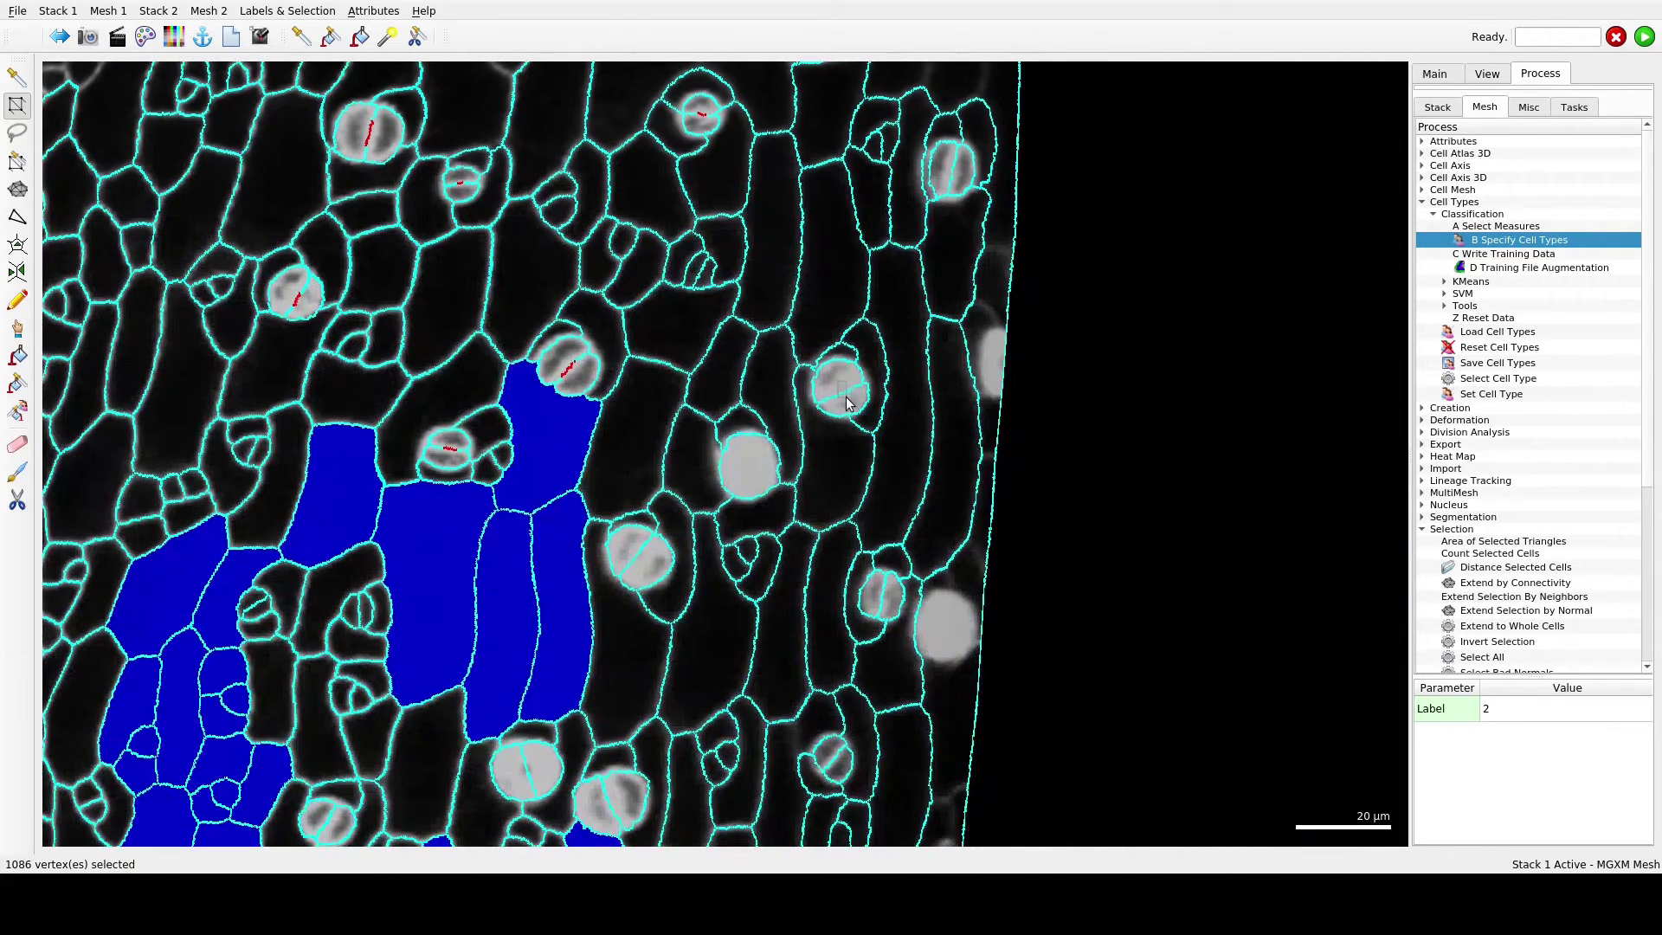
{"action": "left_click", "coordinate": [846, 399], "text": "alt"}
{"action": "left_click", "coordinate": [752, 473], "text": "alt"}
{"action": "right_click_drag", "start_coordinate": [598, 803], "coordinate": [724, 409]}
{"action": "left_click", "coordinate": [724, 409], "text": "alt"}
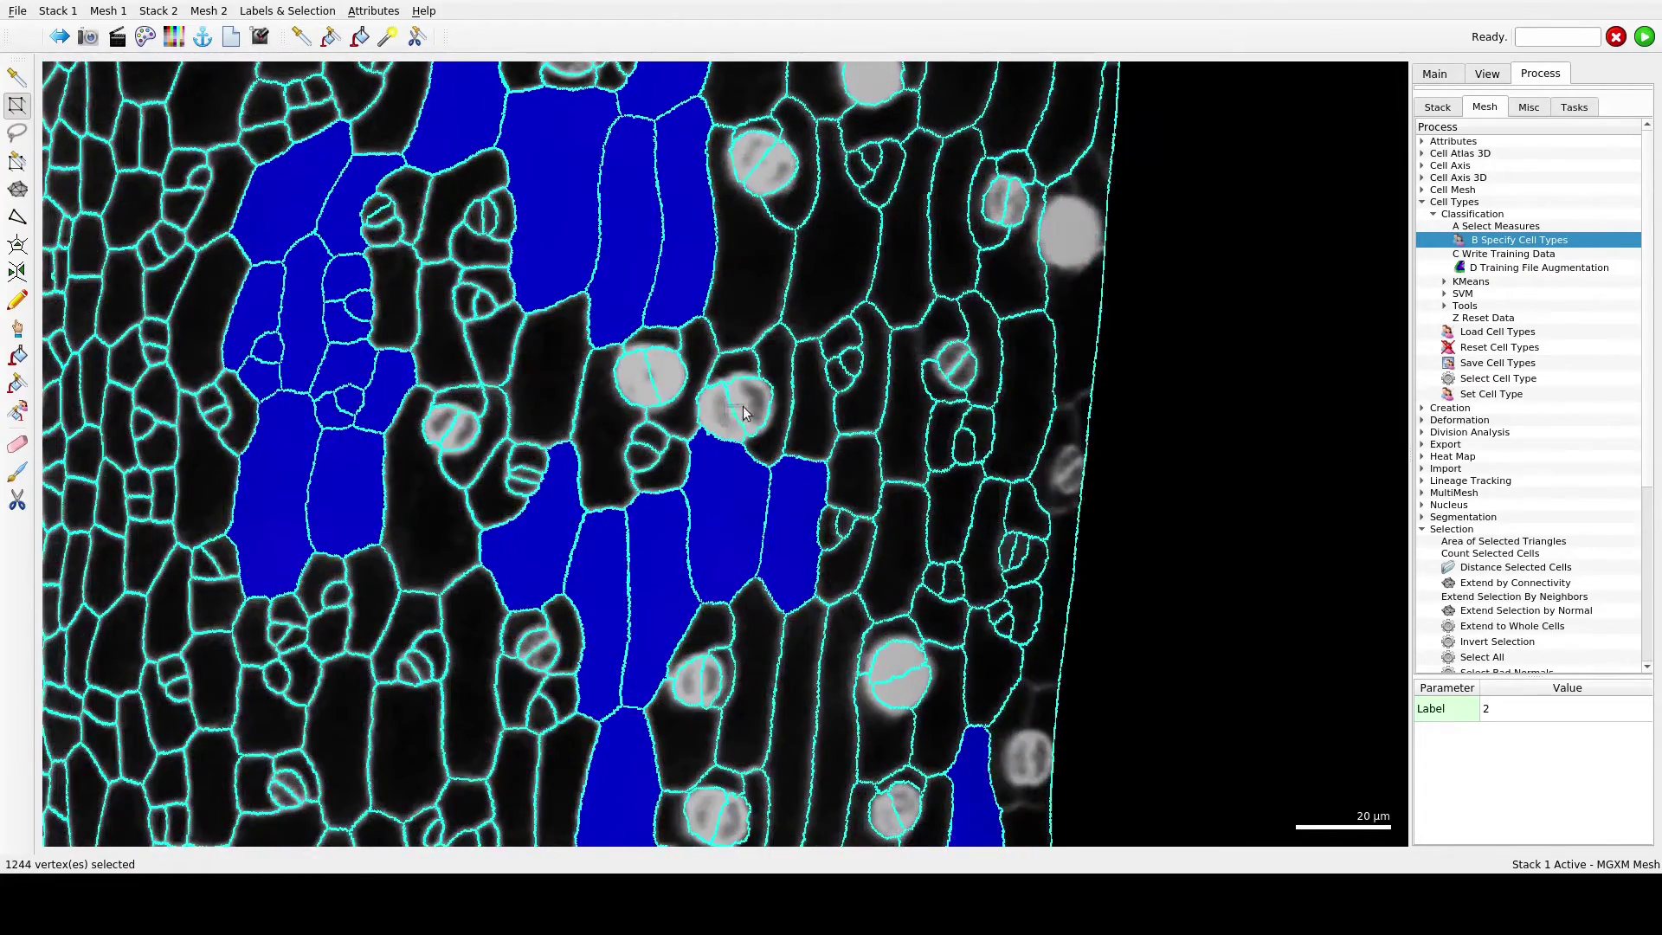
Step: Extend the stomata selection to whole cells and assign cell type label 3 to it with B Specify Cell Types
{"action": "scroll", "coordinate": [724, 409], "scroll_direction": "down", "scroll_amount": 5}
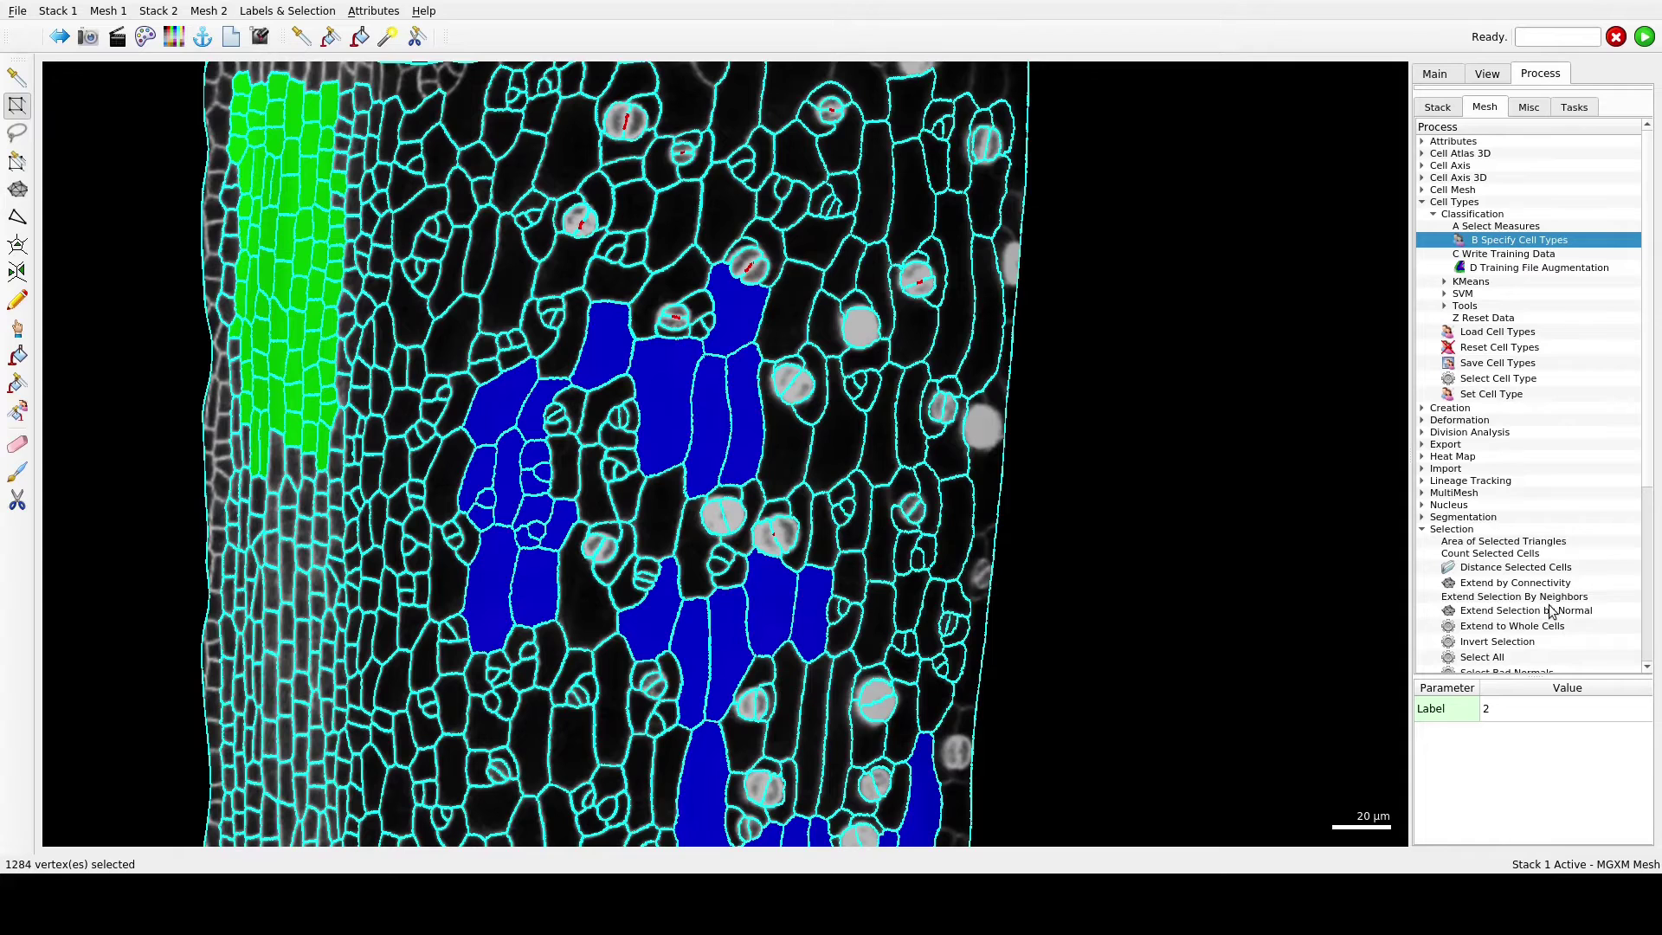
{"action": "double_click", "coordinate": [1504, 625]}
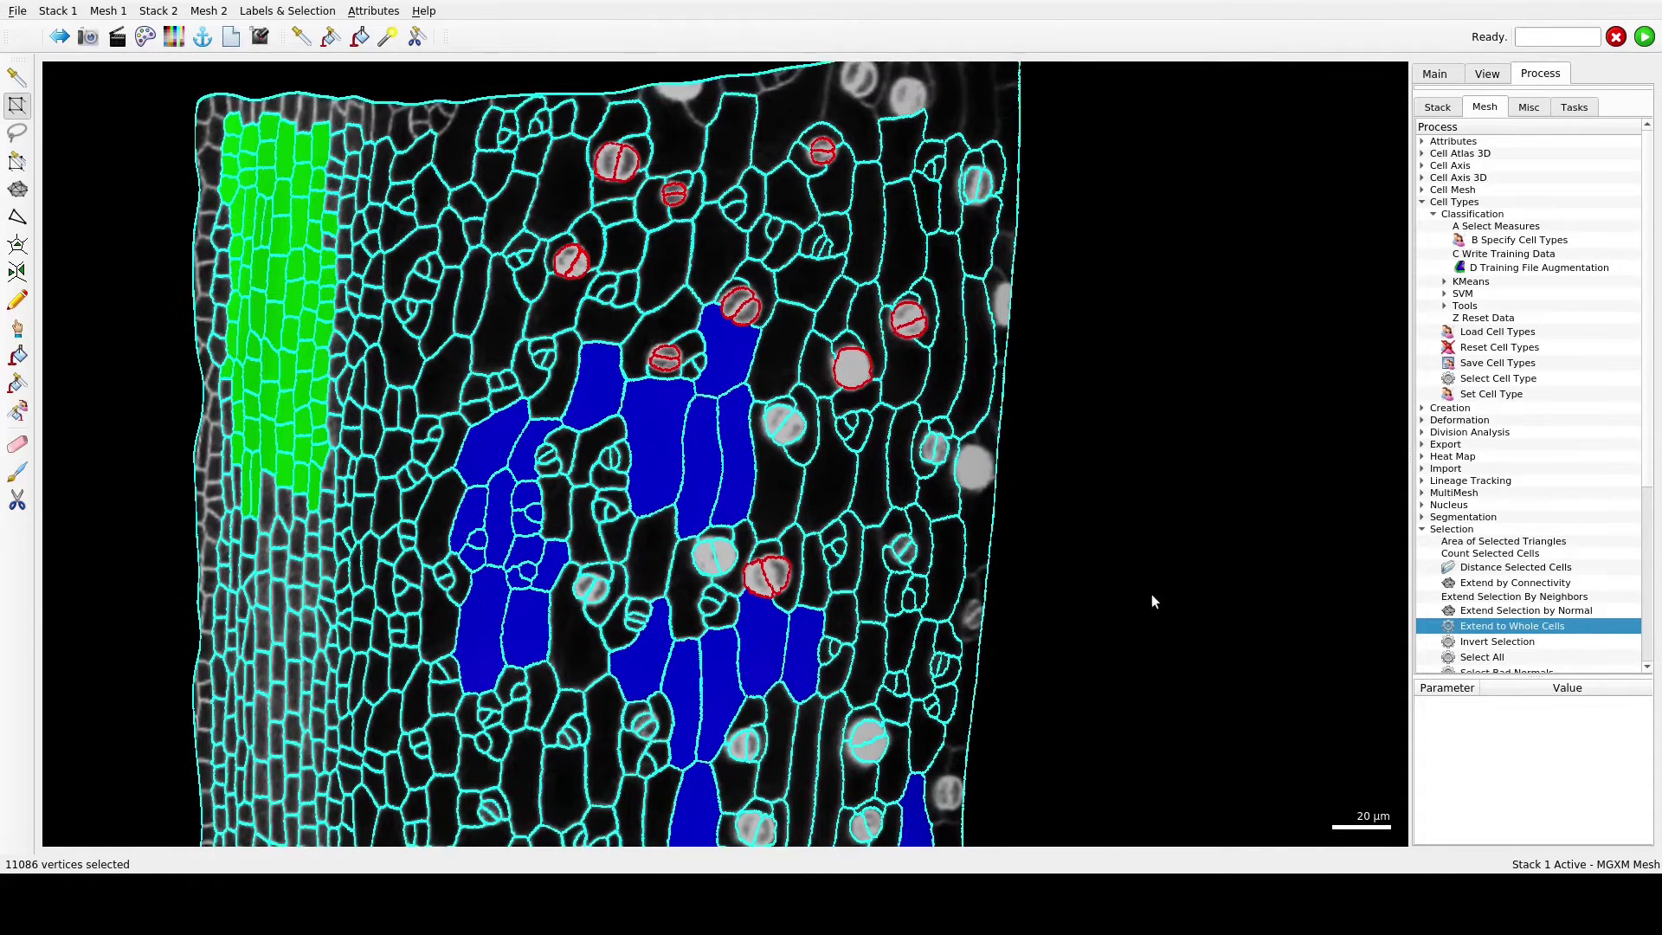
{"action": "left_click", "coordinate": [1545, 240]}
{"action": "double_click", "coordinate": [1521, 715]}
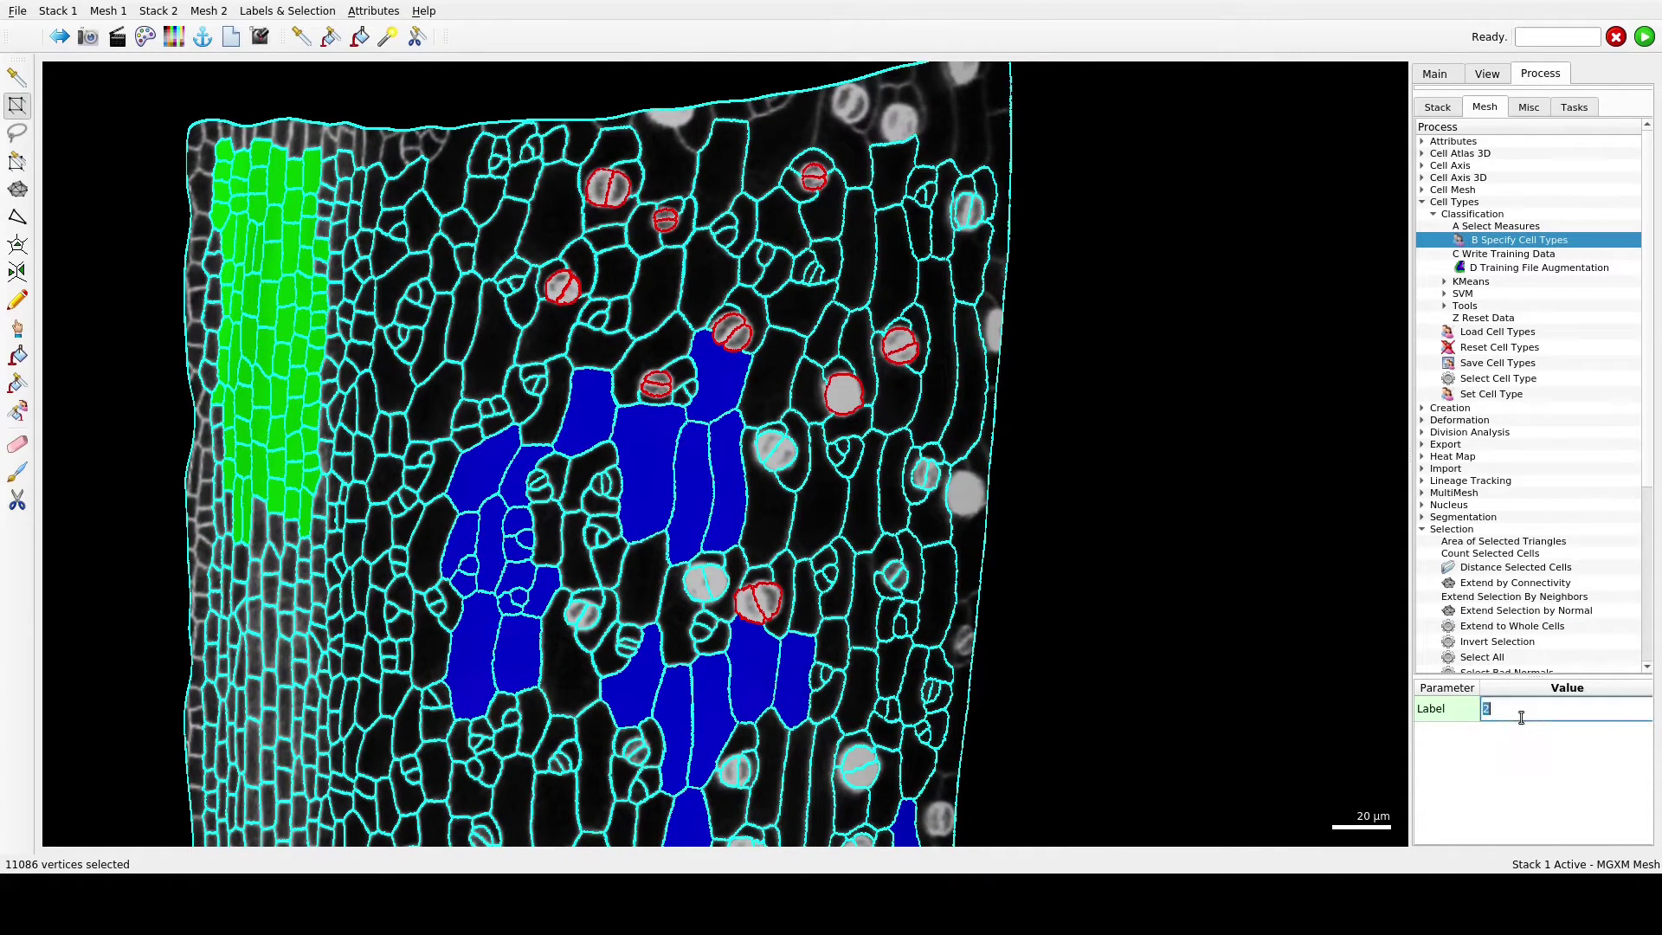
{"action": "type", "text": "3"}
{"action": "left_click", "coordinate": [1643, 37]}
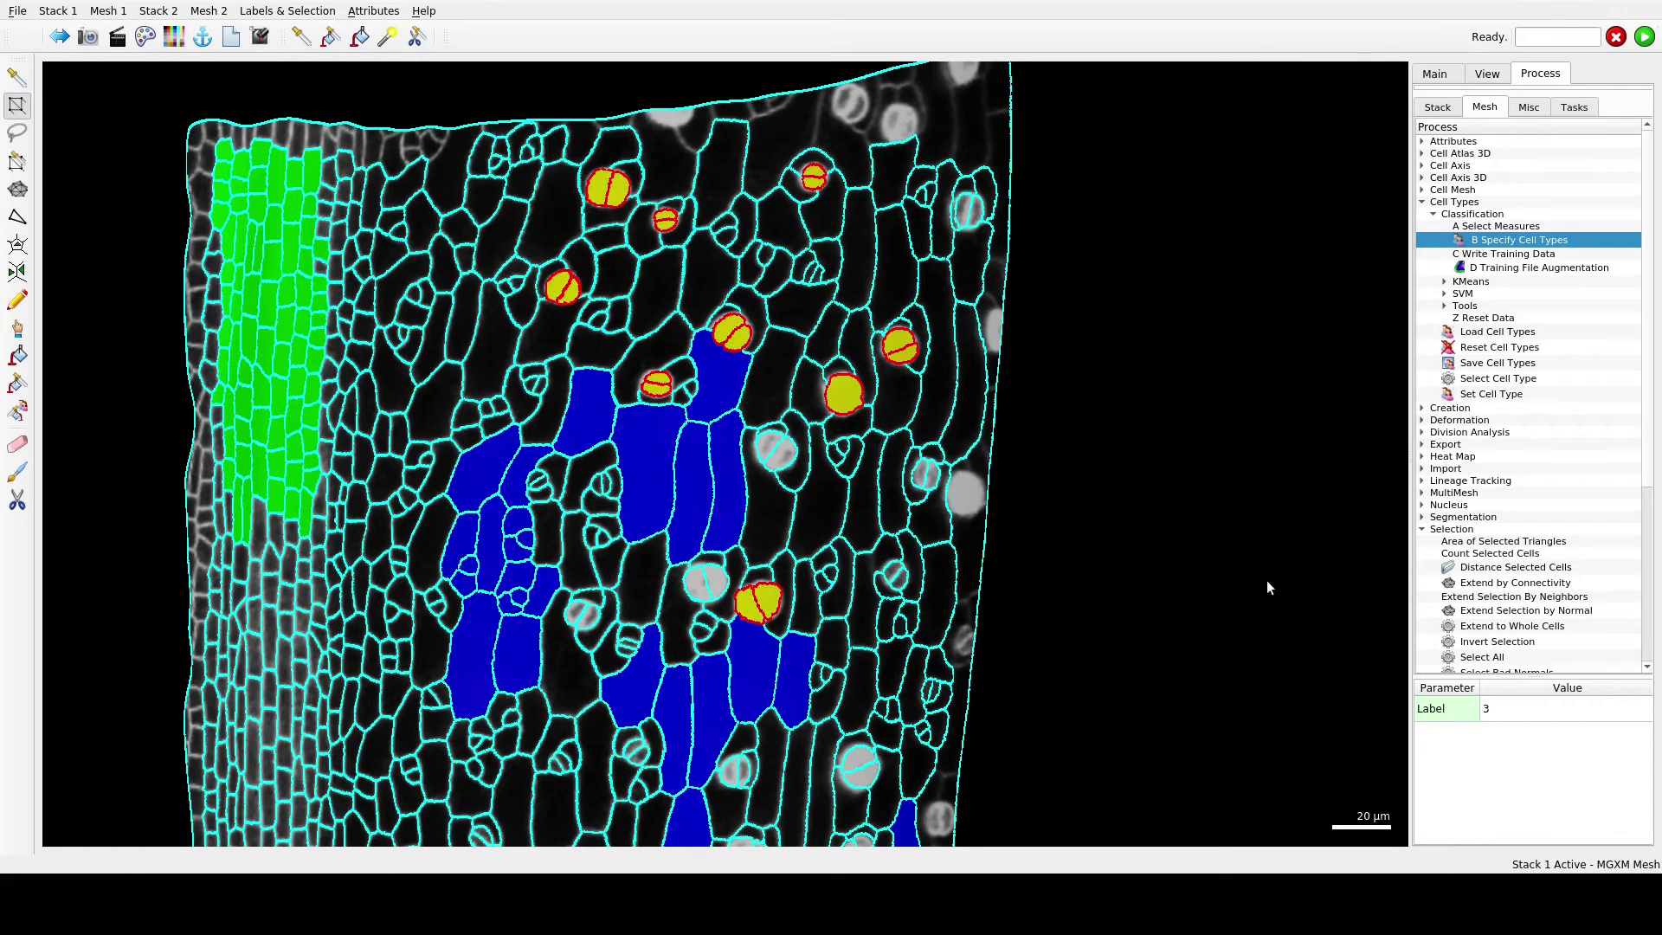
Step: Clear the stomata selection and write the training data to a new text file named training
{"action": "left_click", "coordinate": [1187, 566], "text": "alt"}
{"action": "scroll", "coordinate": [1187, 566], "scroll_direction": "down", "scroll_amount": 2}
{"action": "right_click_drag", "start_coordinate": [1057, 578], "coordinate": [1161, 543]}
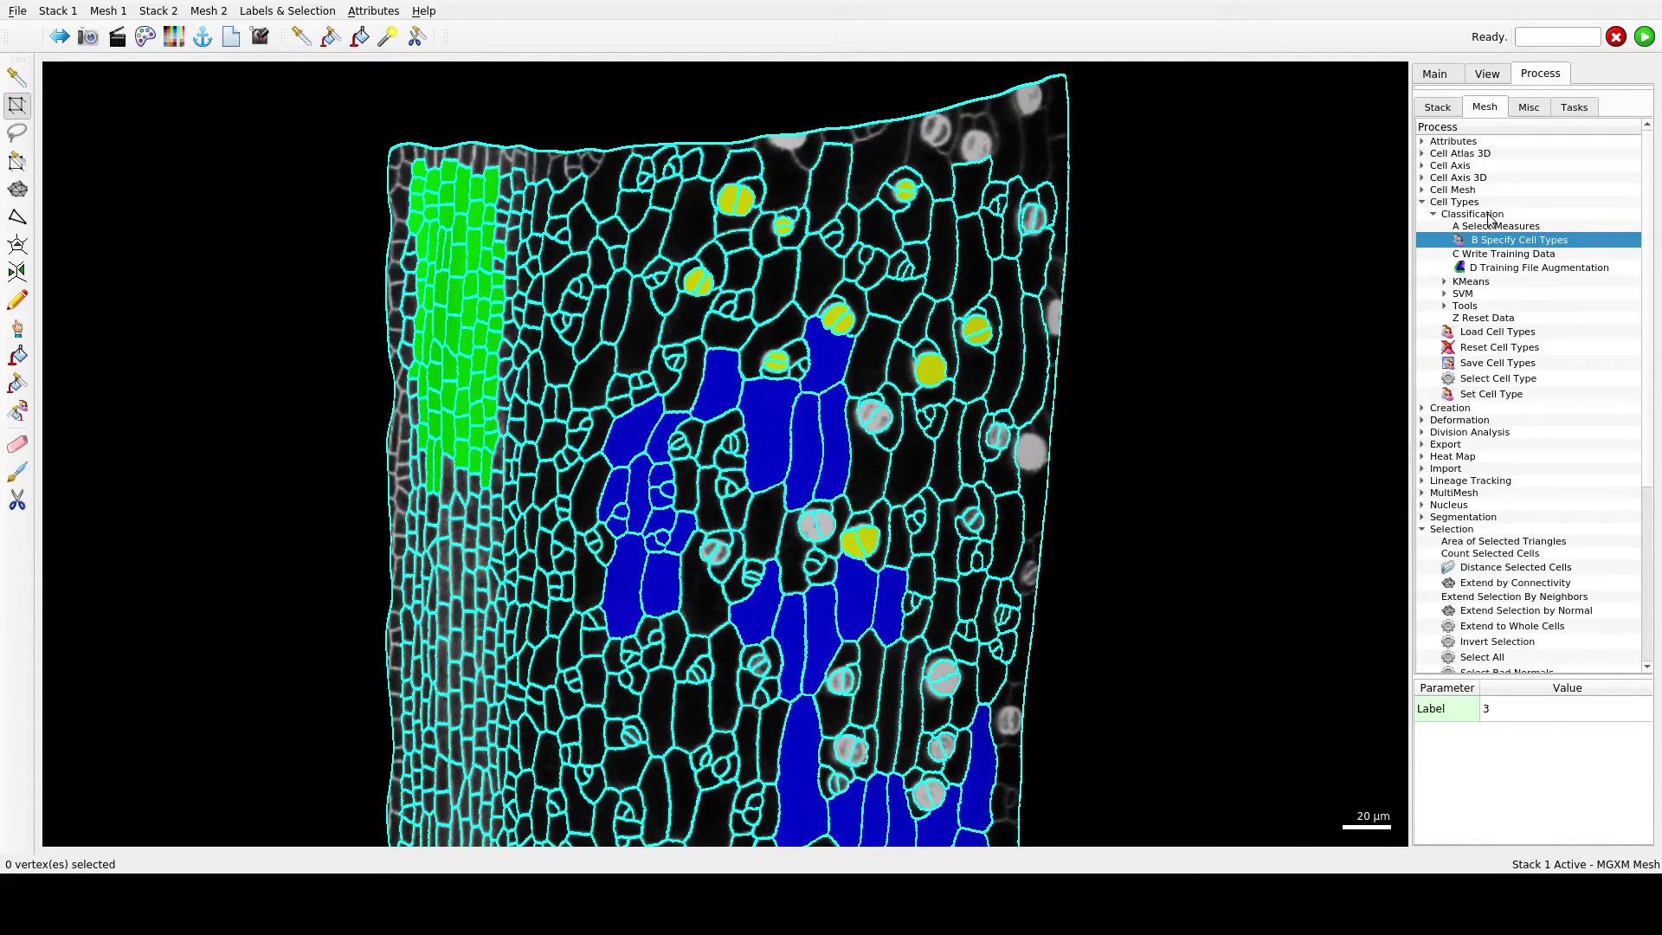
{"action": "left_click", "coordinate": [1520, 258]}
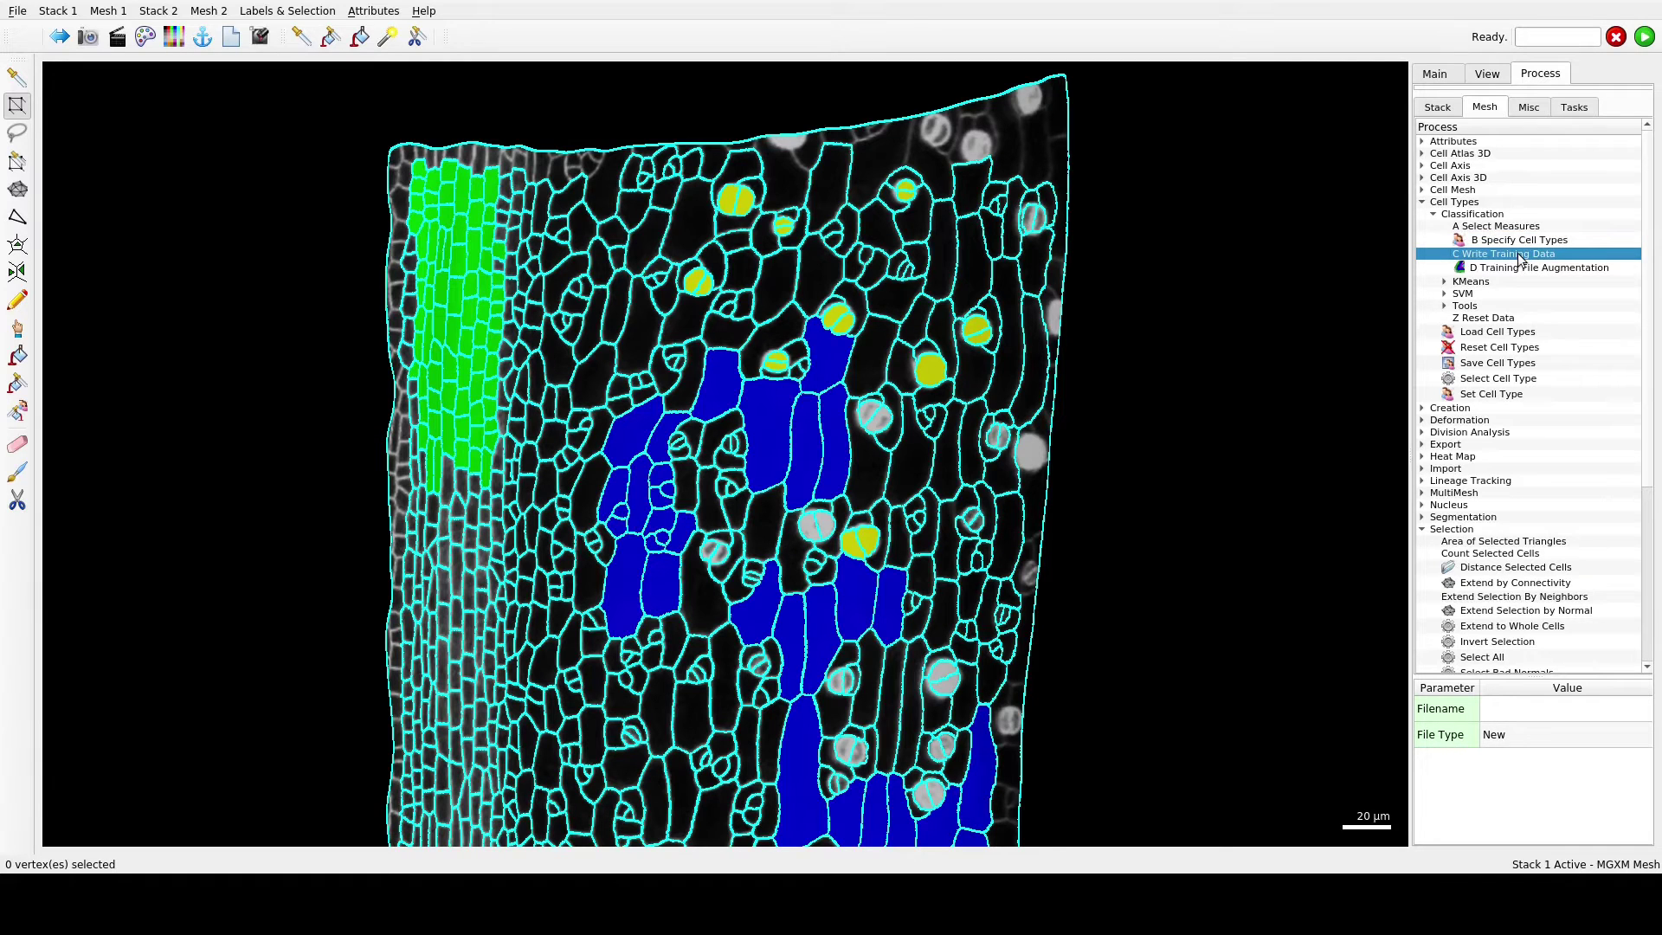
{"action": "left_click", "coordinate": [1645, 37]}
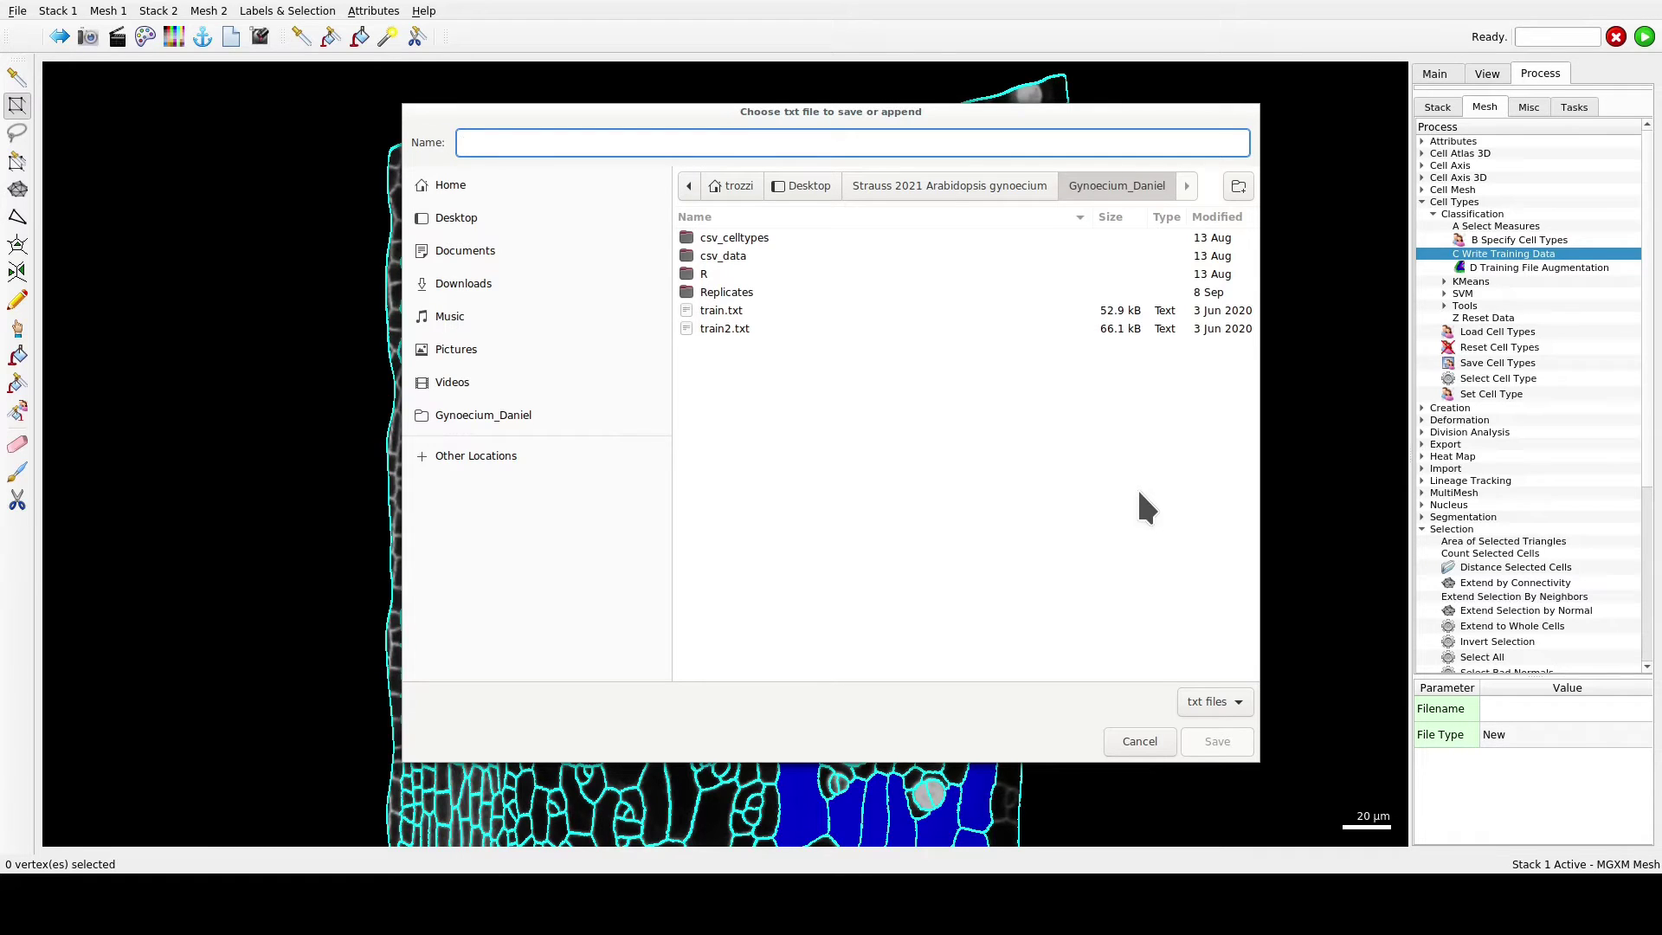
{"action": "type", "text": "training"}
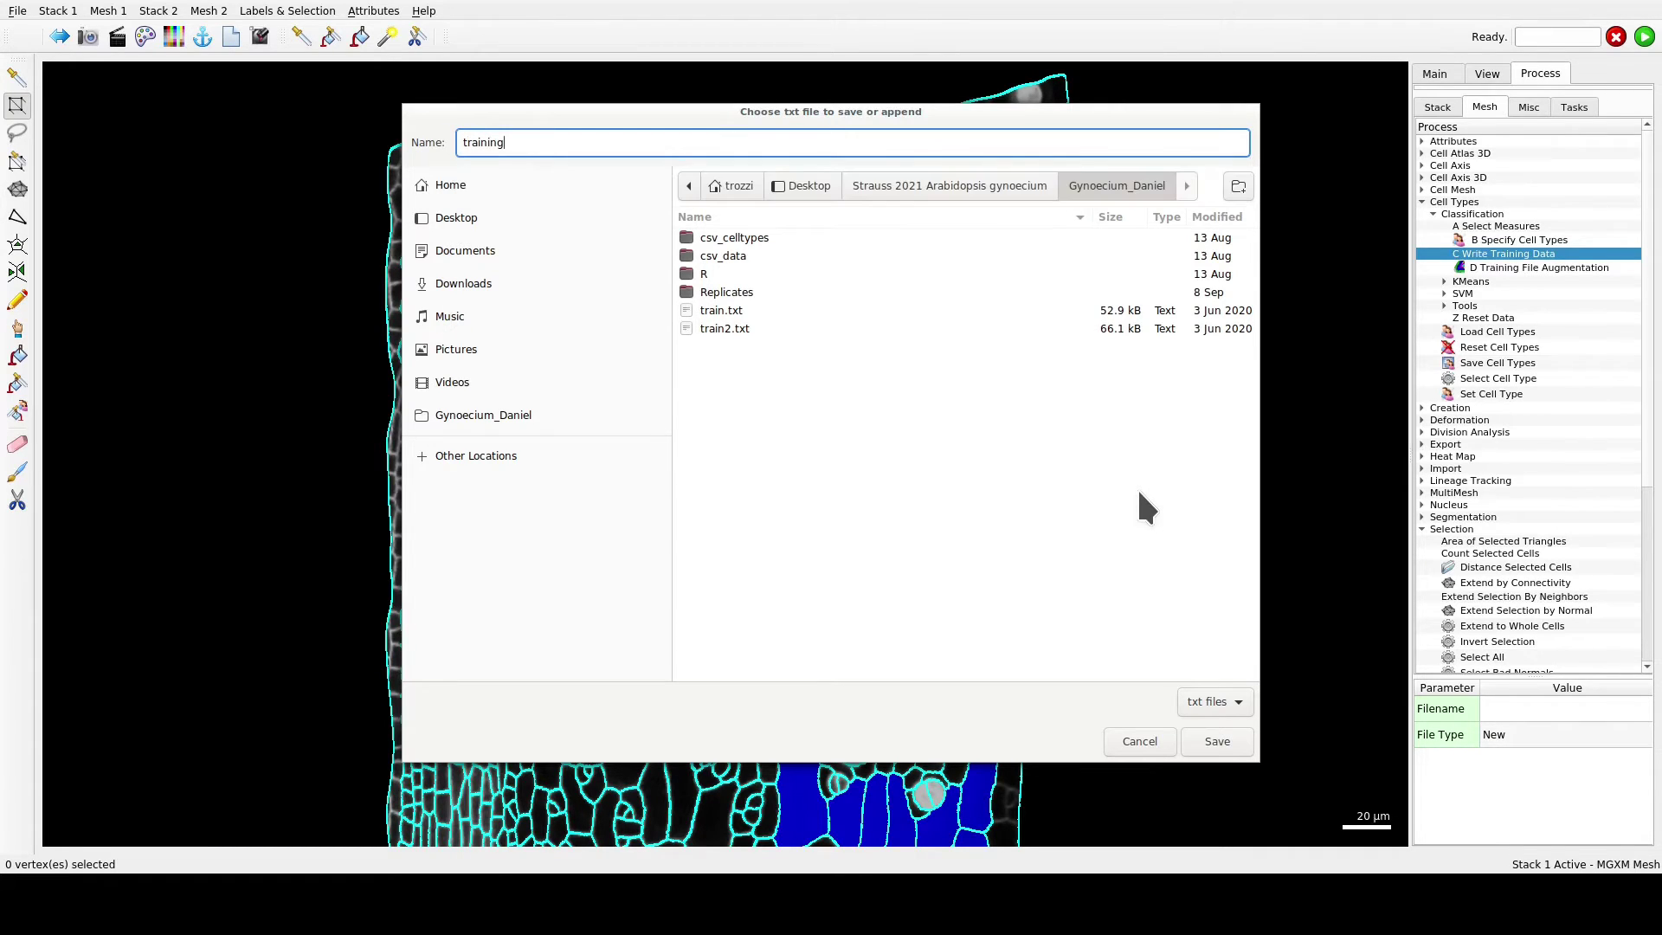
{"action": "key", "text": "Return"}
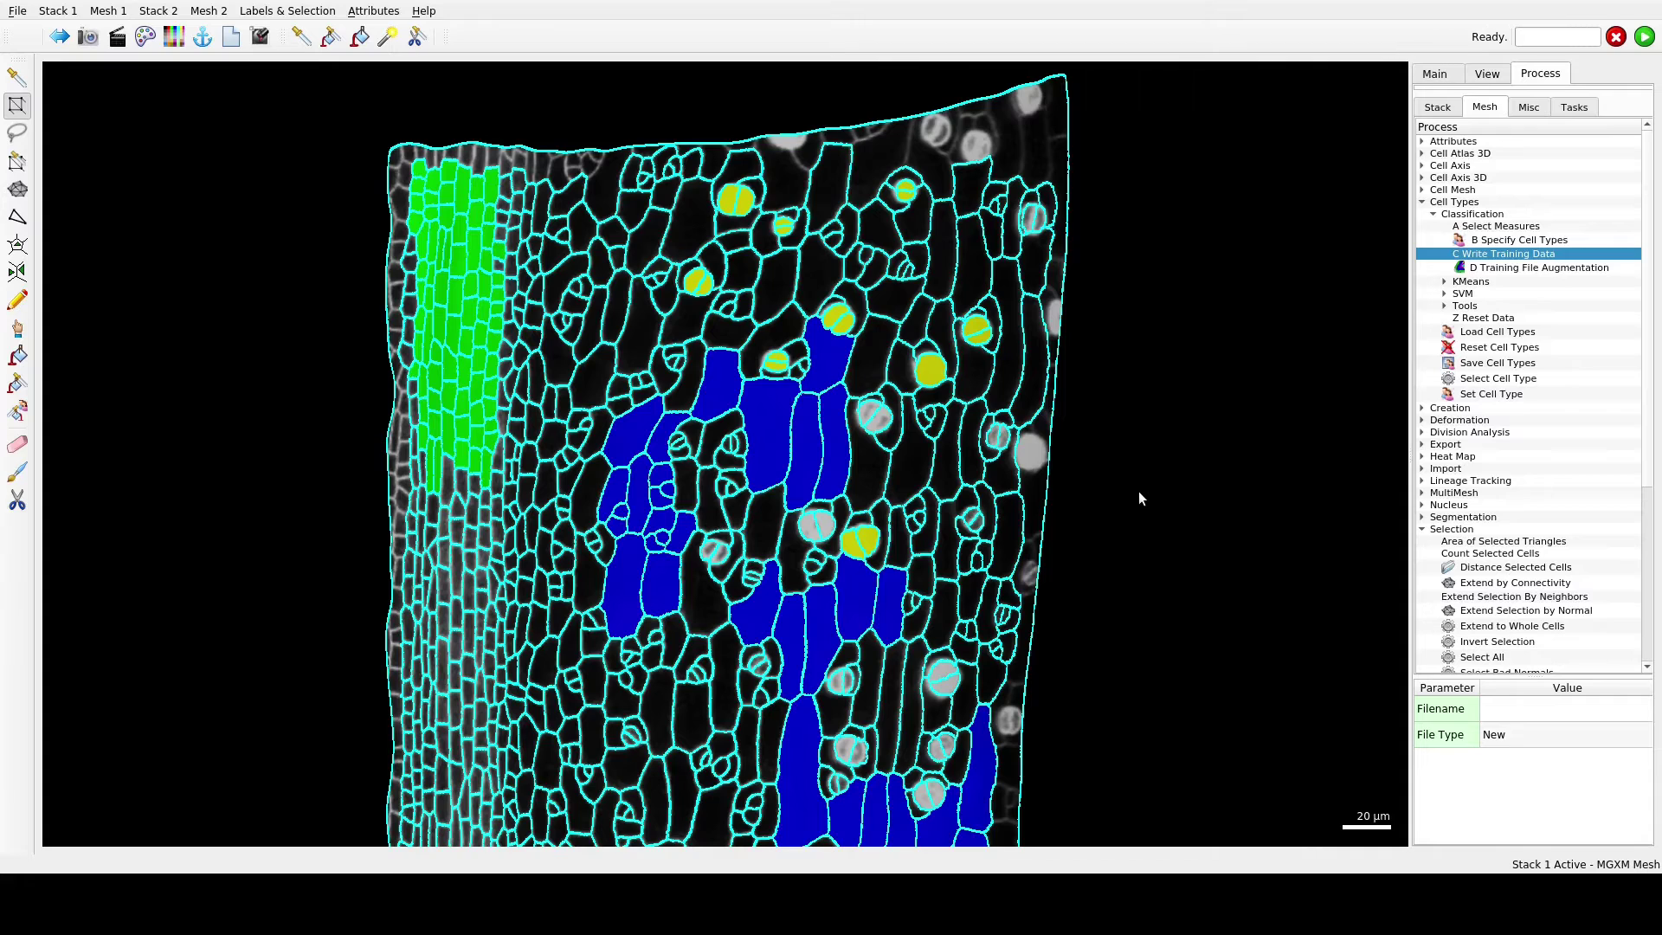
{"action": "double_click", "coordinate": [1642, 737]}
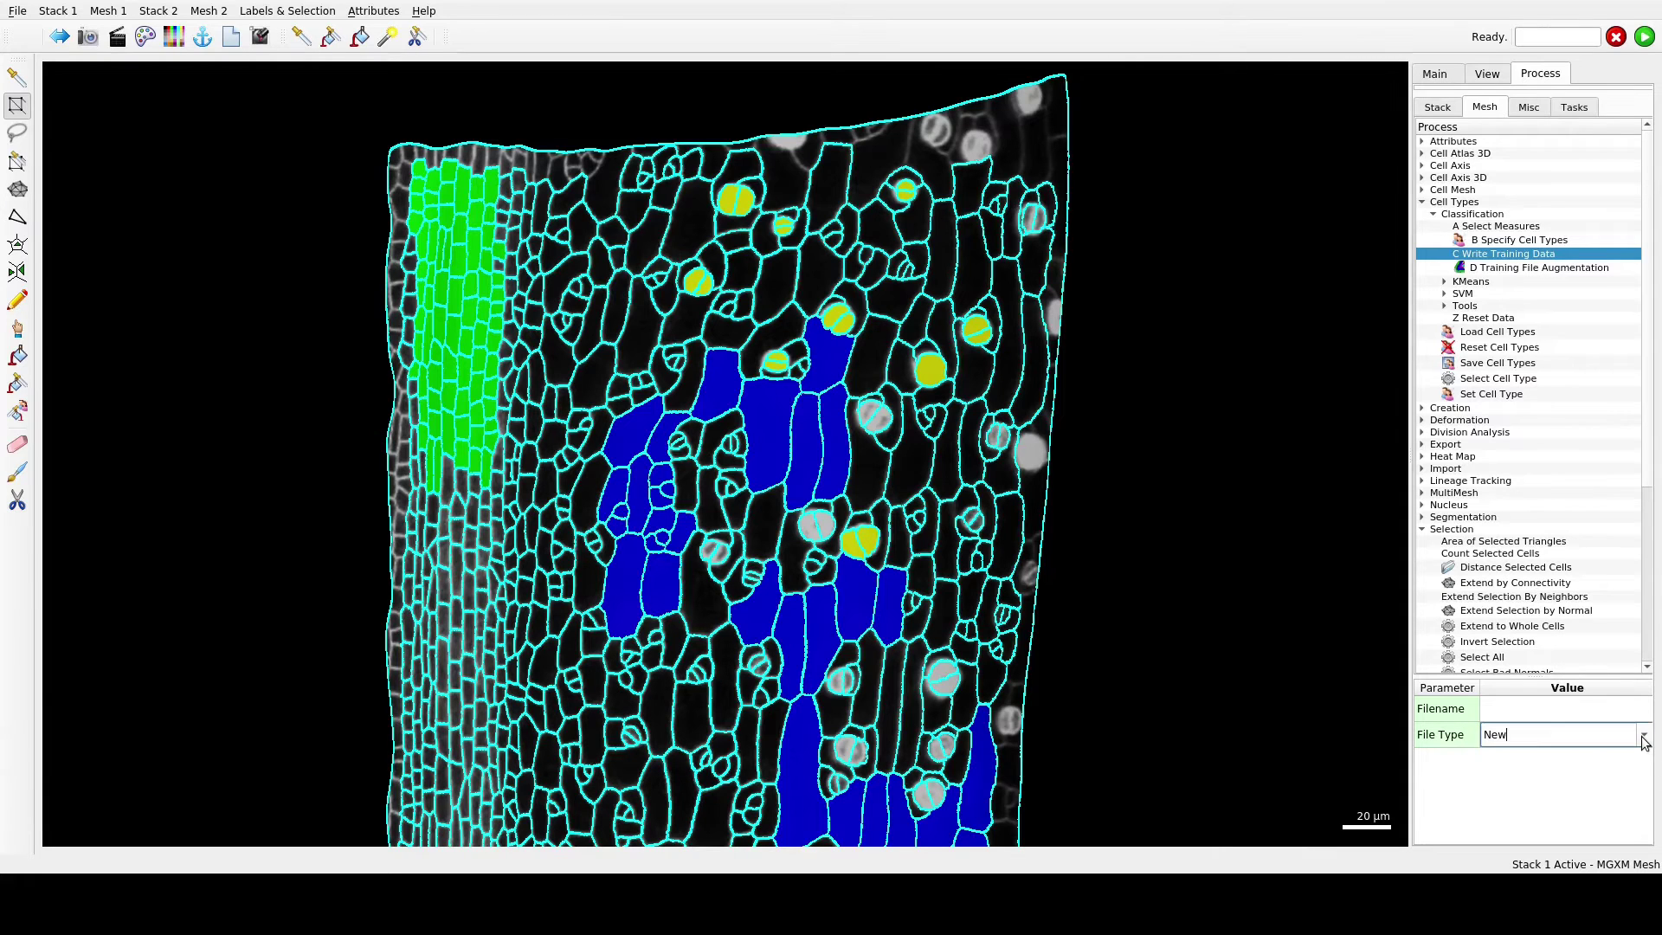
{"action": "left_click", "coordinate": [1642, 737]}
{"action": "left_click", "coordinate": [1315, 694]}
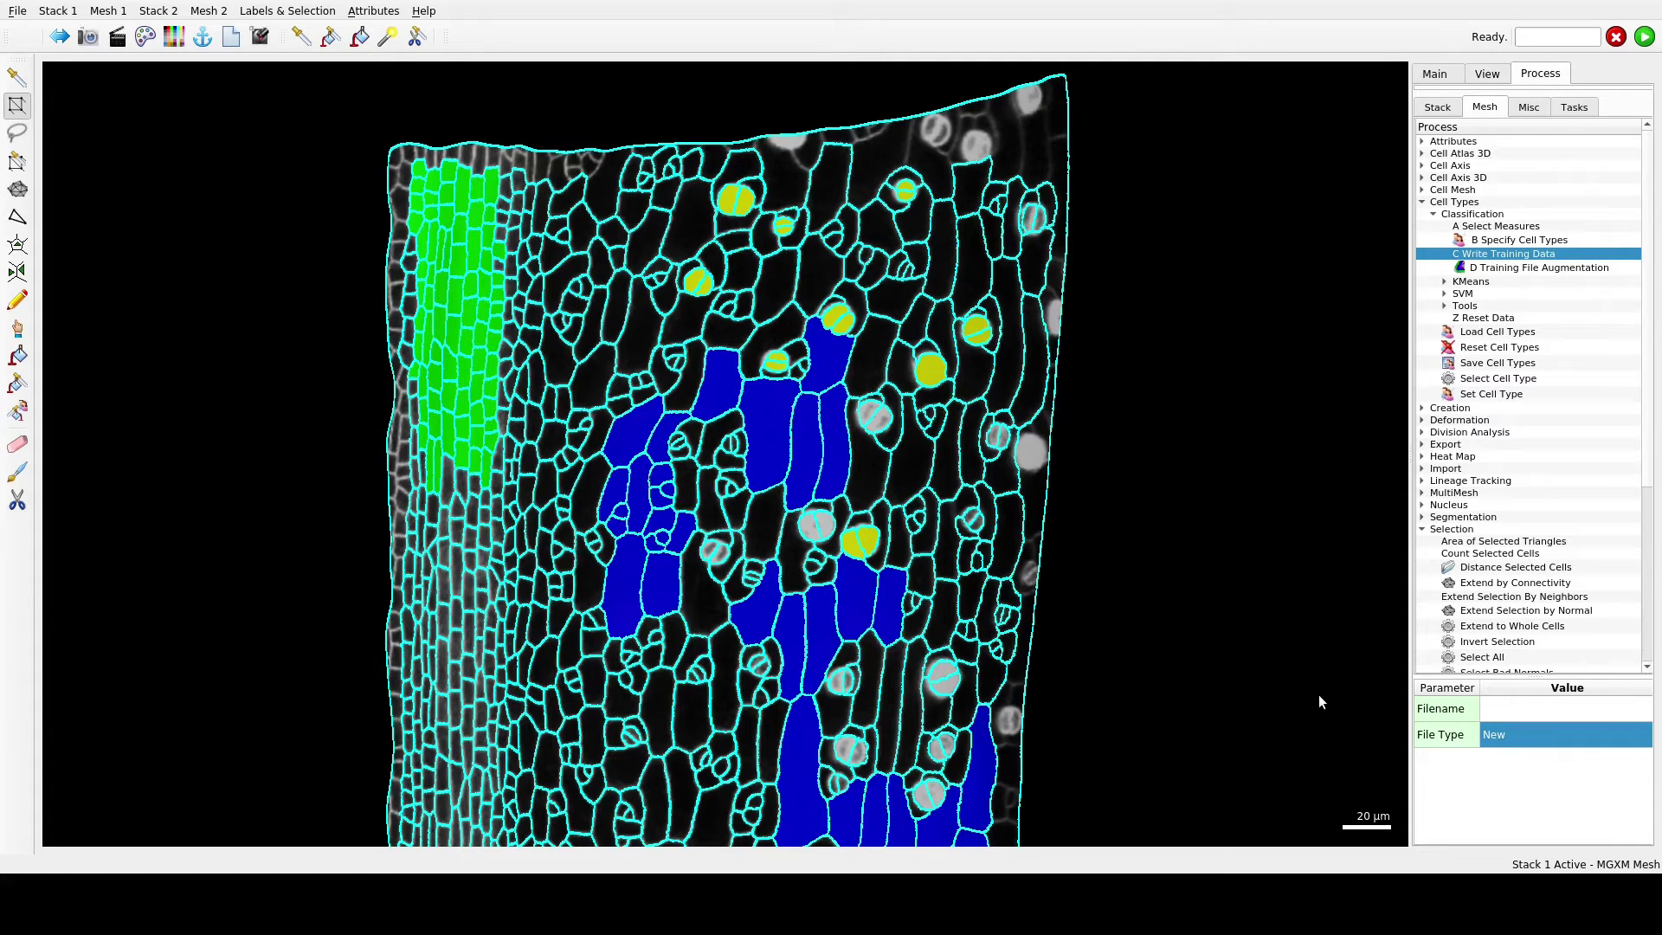
Step: Run D Training File Augmentation on training.txt with the default parameters
{"action": "left_click", "coordinate": [1519, 268]}
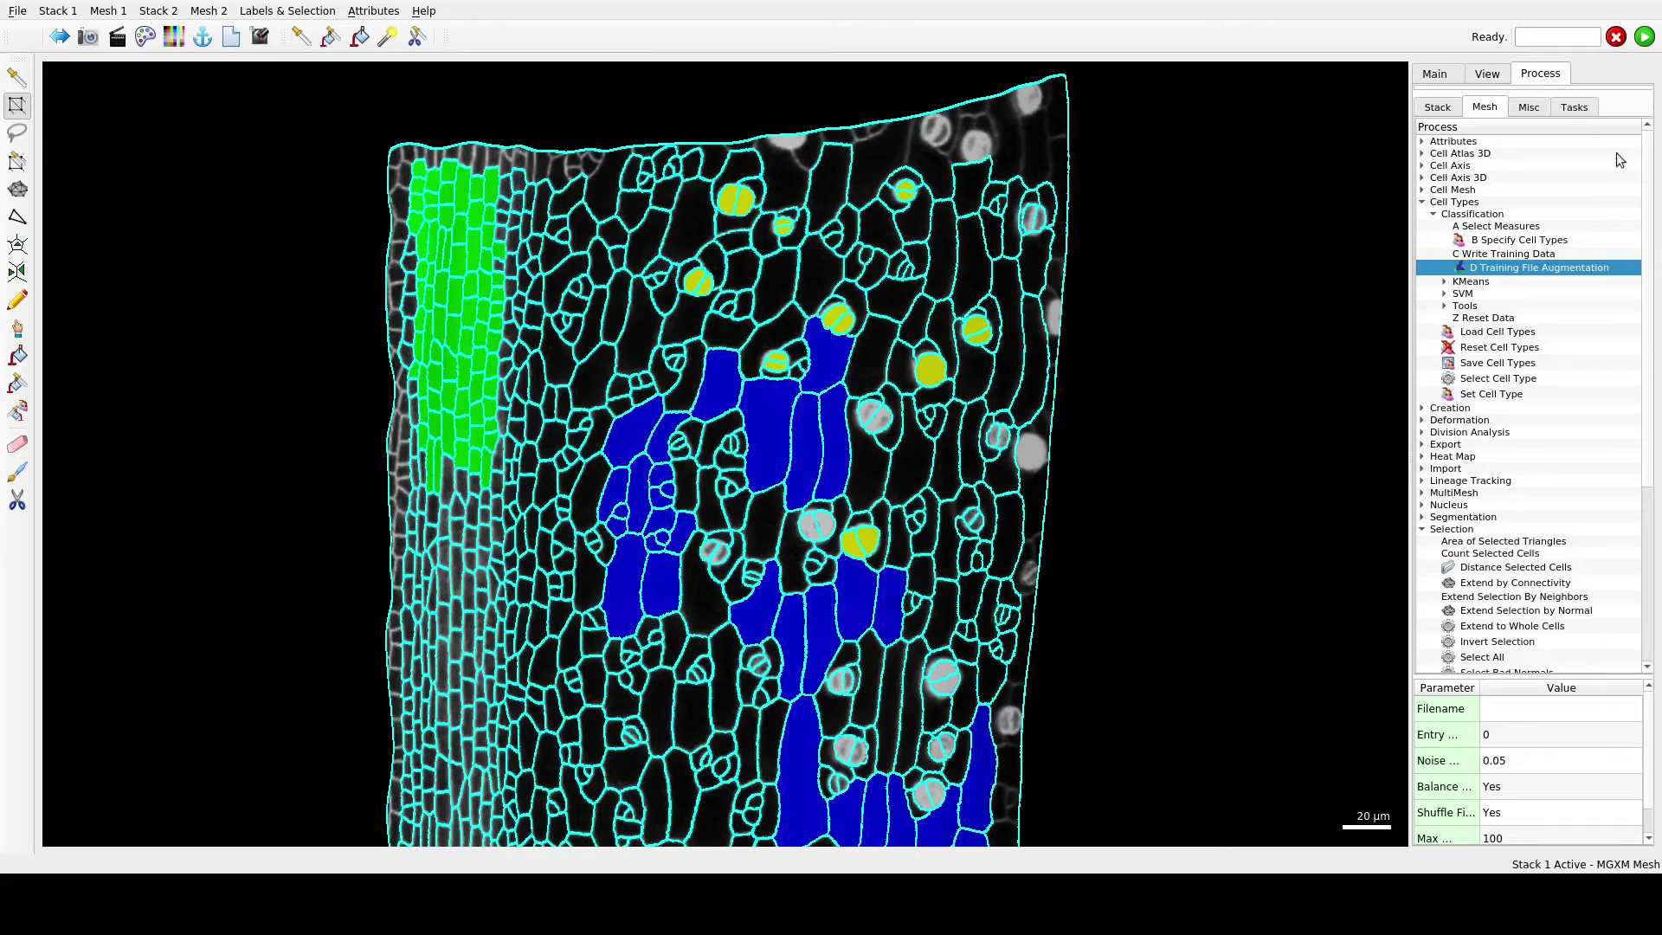
{"action": "left_click", "coordinate": [1644, 36]}
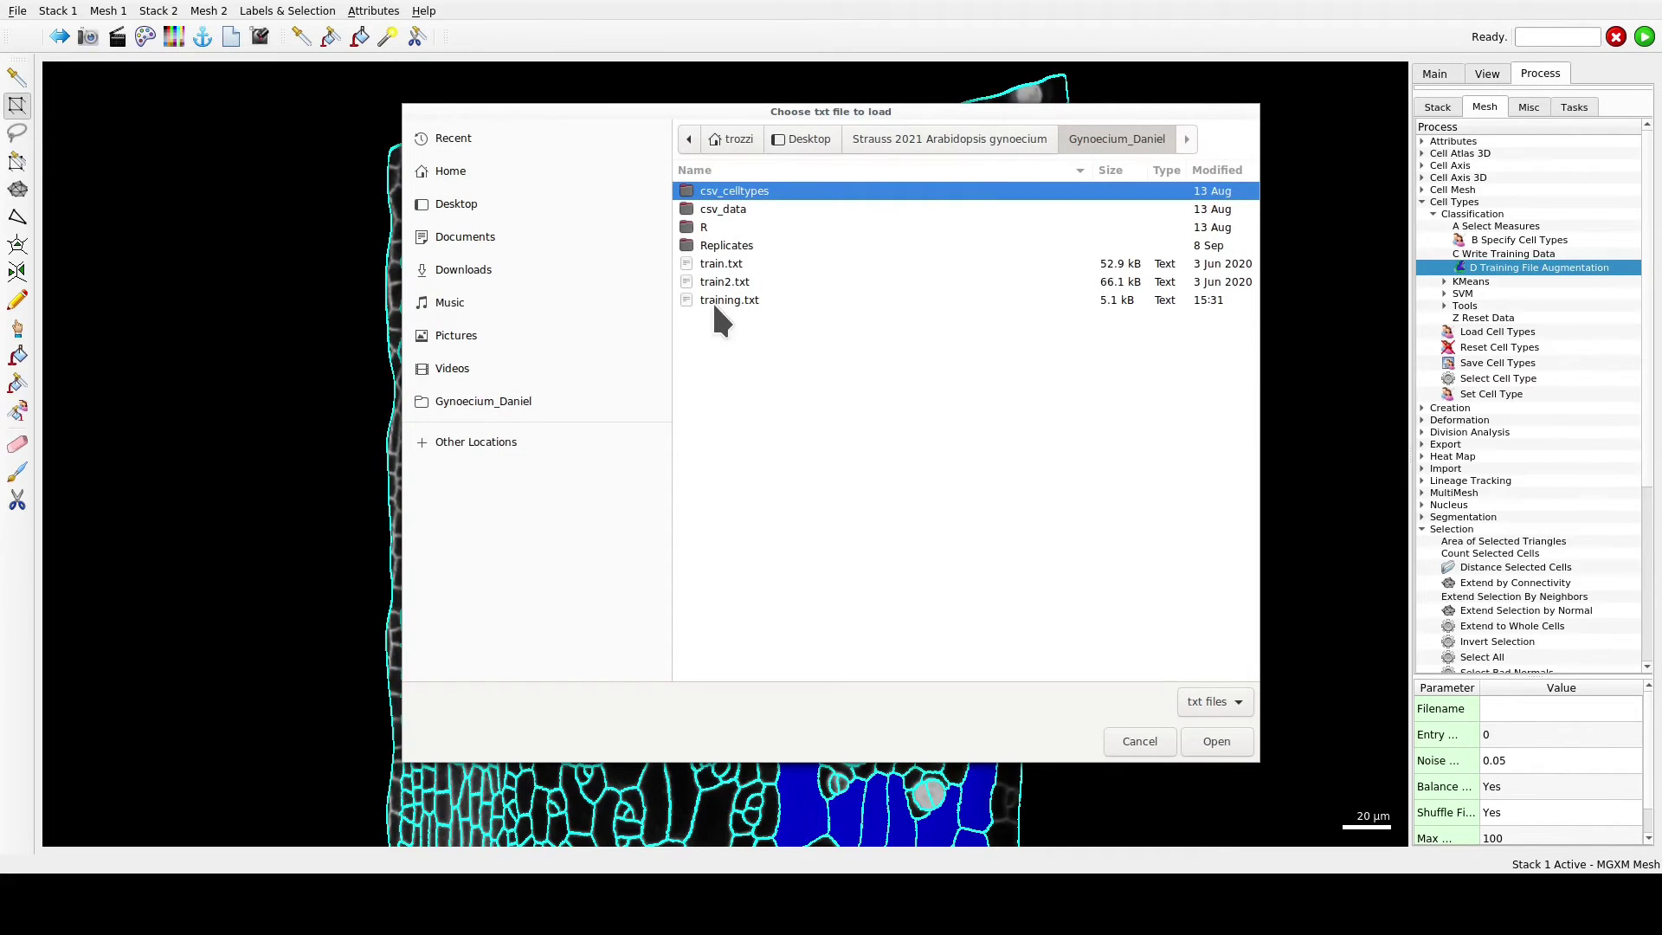
{"action": "left_click", "coordinate": [714, 303]}
{"action": "left_click", "coordinate": [1216, 741]}
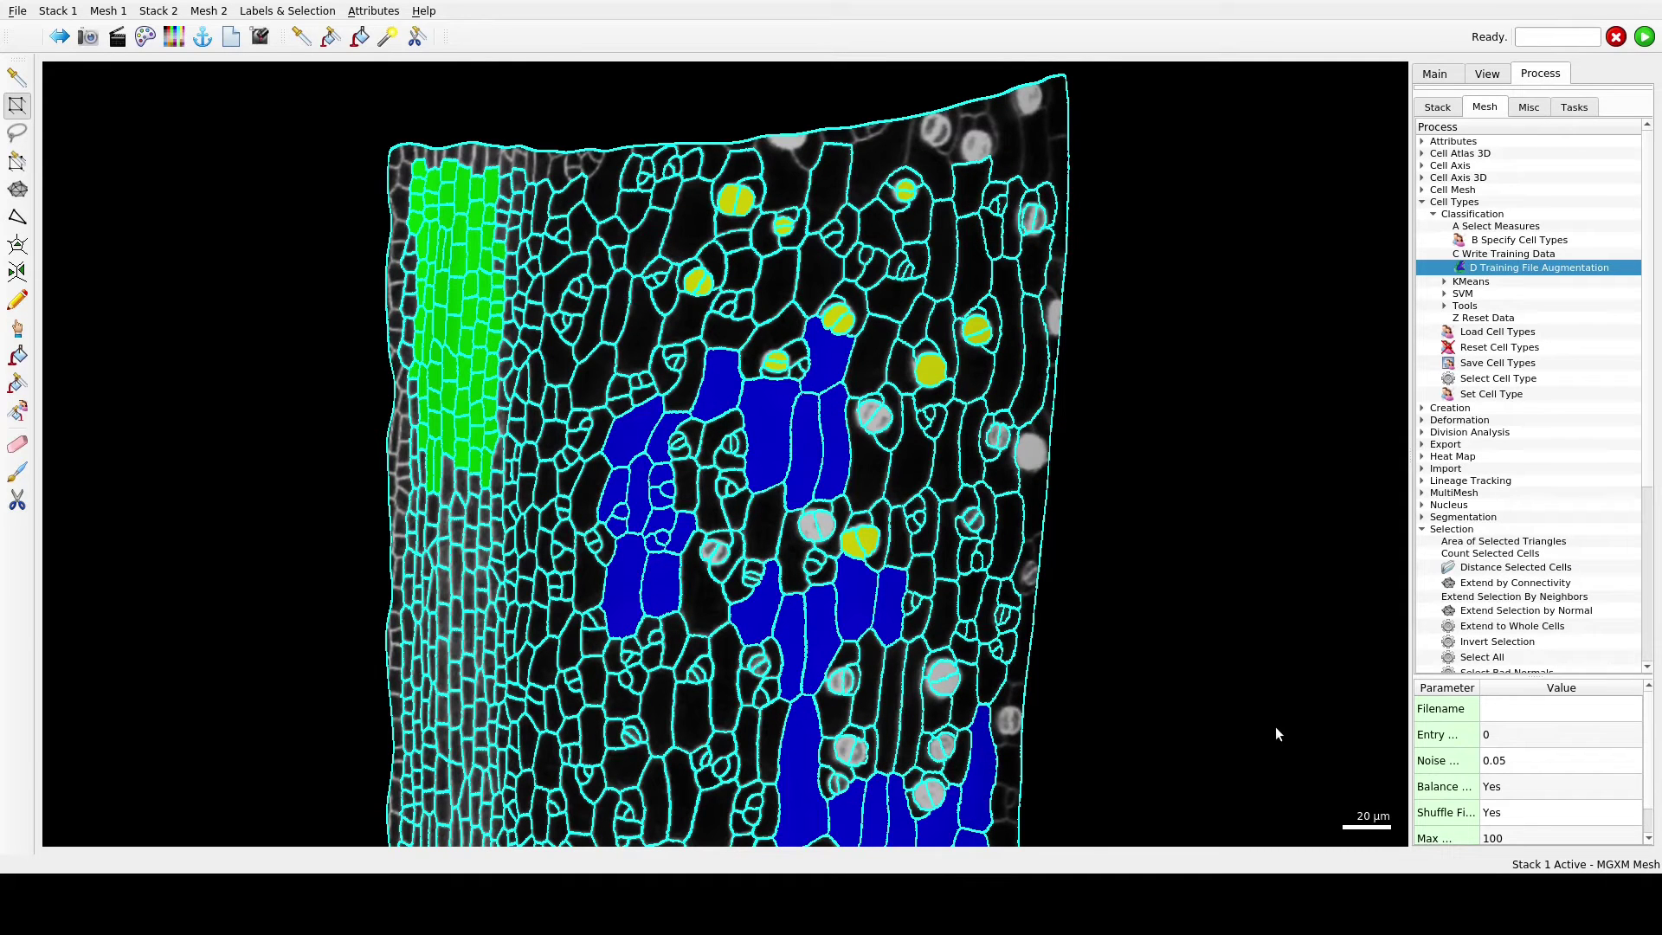
Step: Train an SVM model from training.txt with E Train SVM Model, using the default parameters
{"action": "left_click", "coordinate": [1443, 294]}
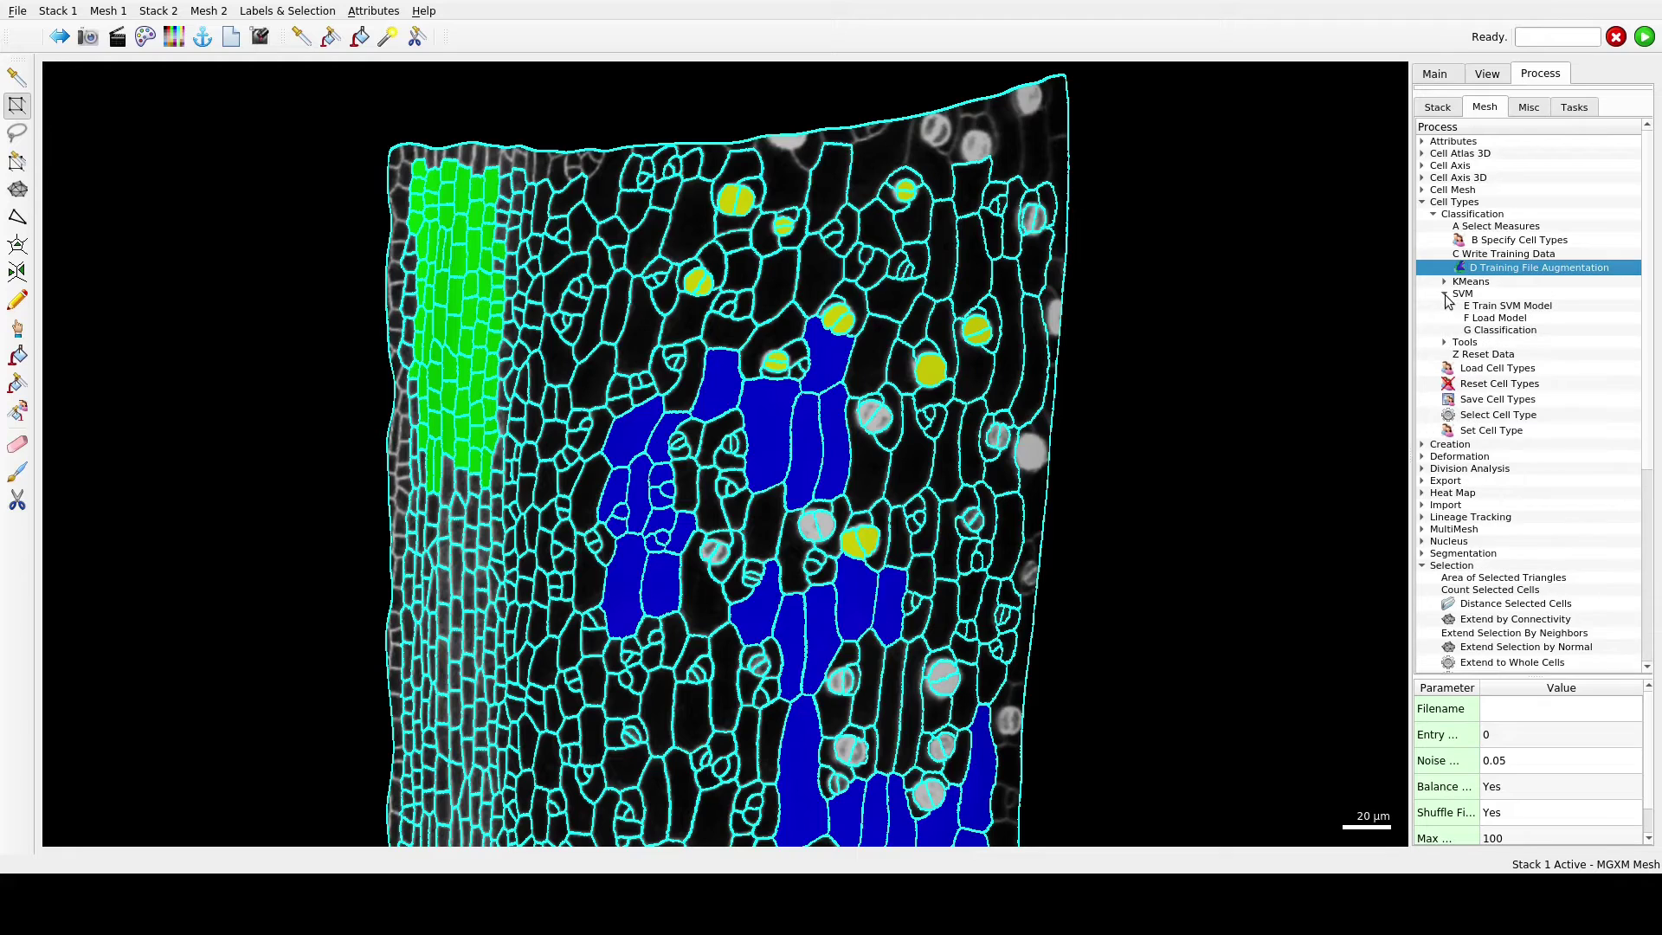
{"action": "left_click", "coordinate": [1506, 308]}
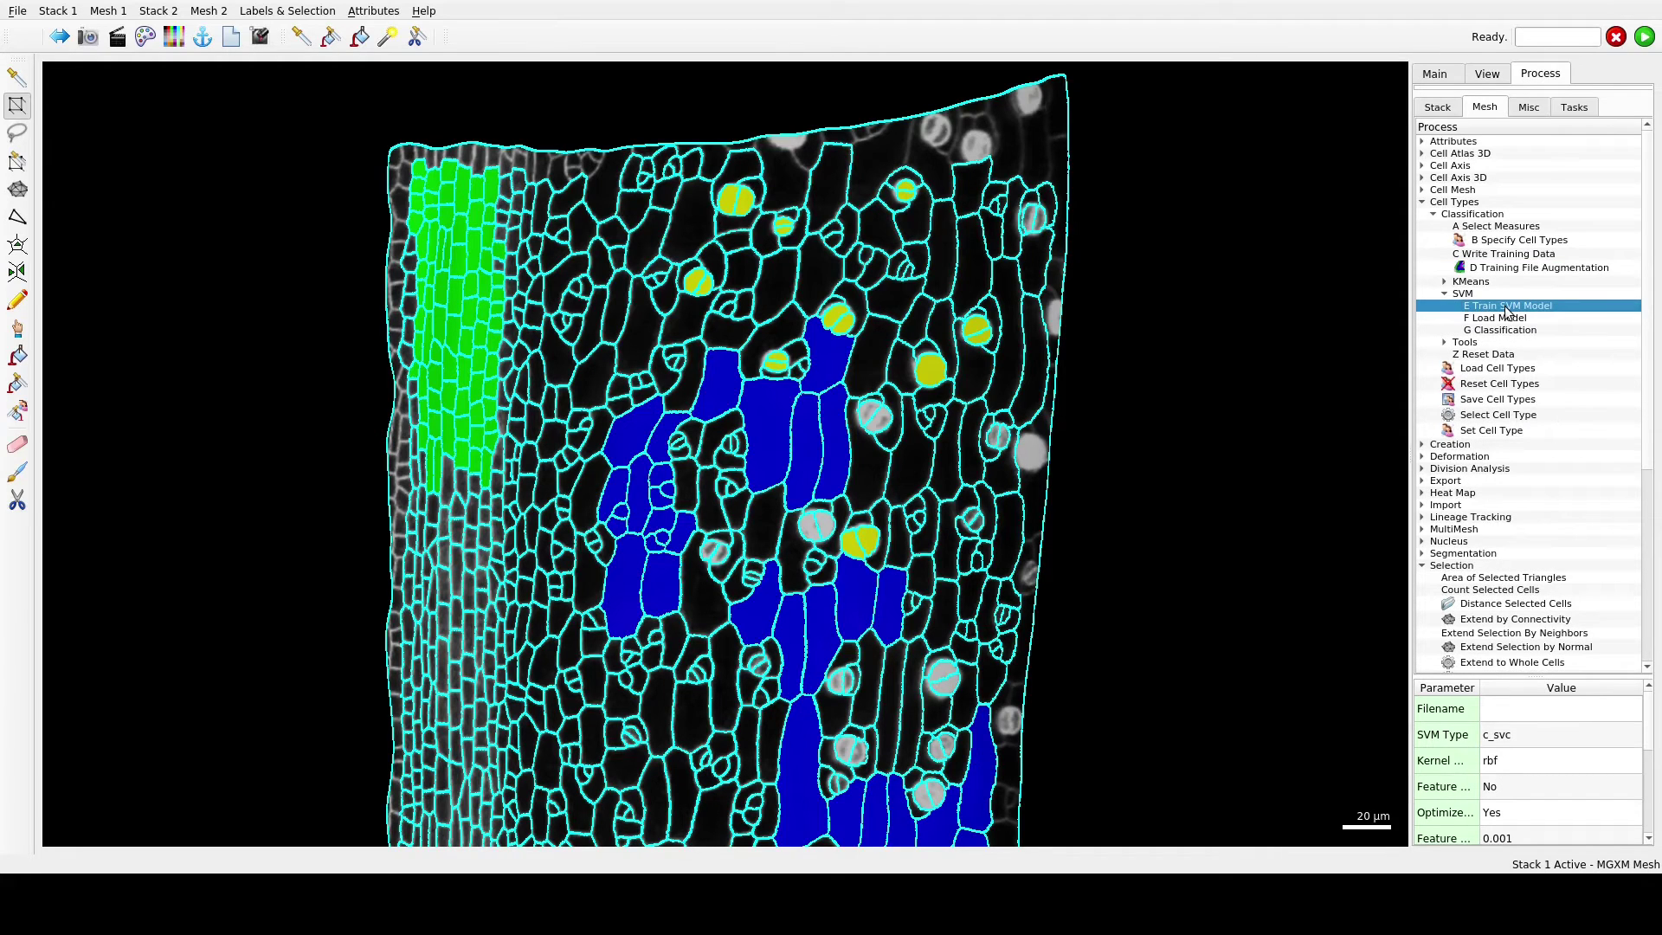
{"action": "left_click", "coordinate": [1642, 38]}
{"action": "left_click", "coordinate": [732, 288]}
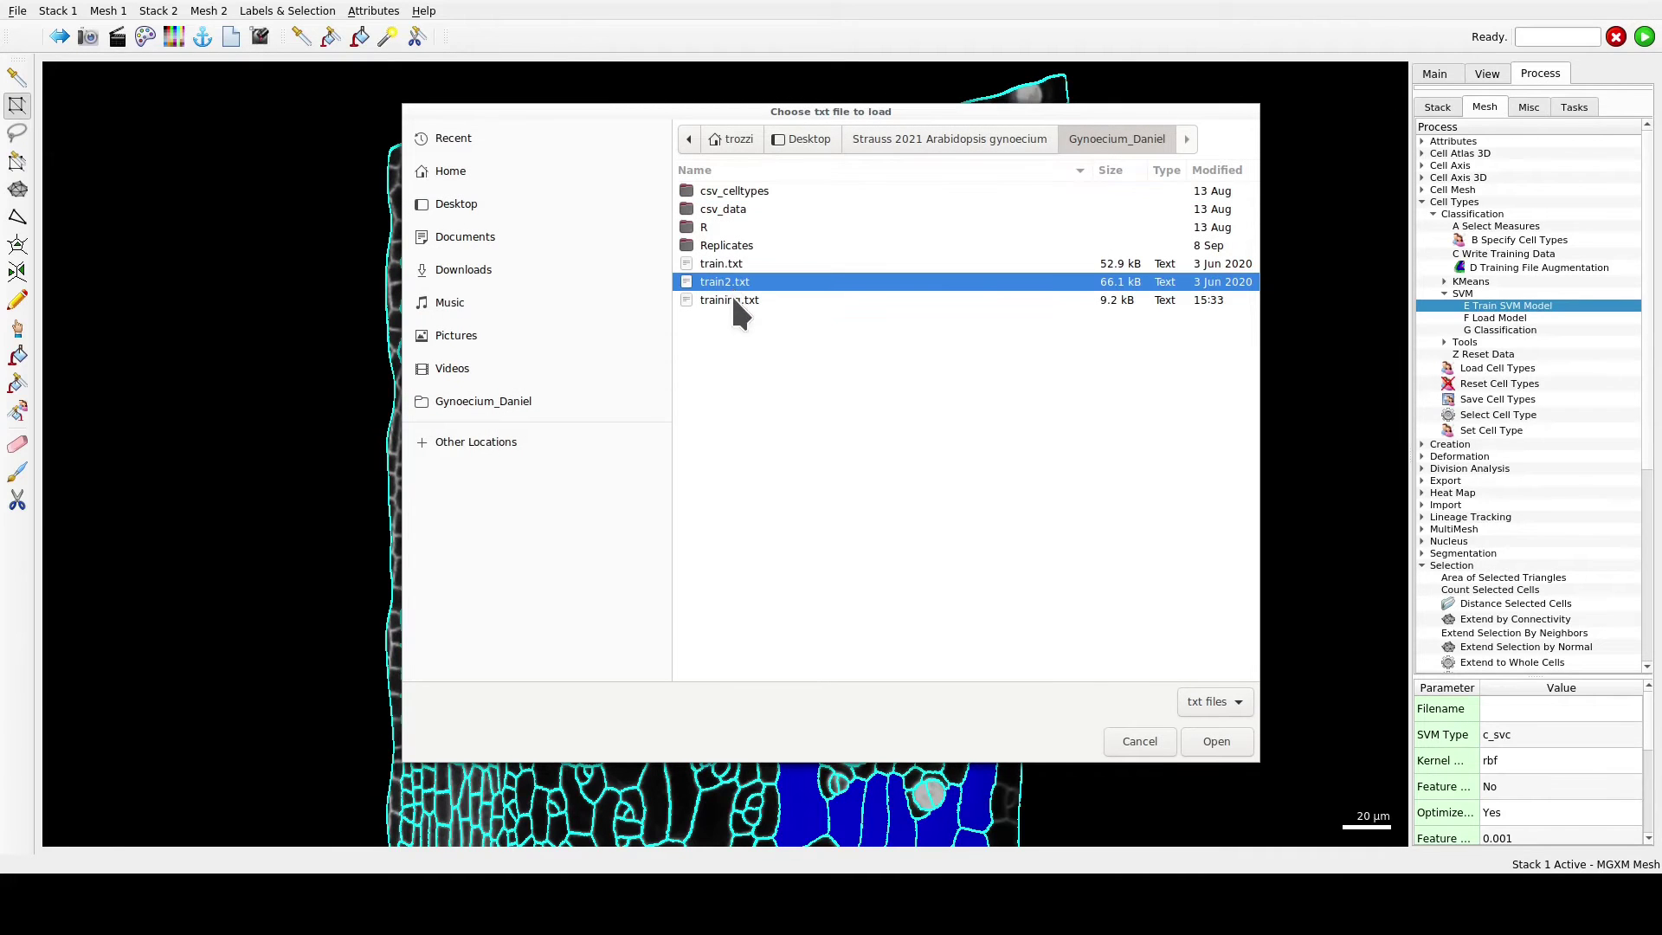
{"action": "left_click", "coordinate": [731, 298]}
{"action": "left_click", "coordinate": [1216, 740]}
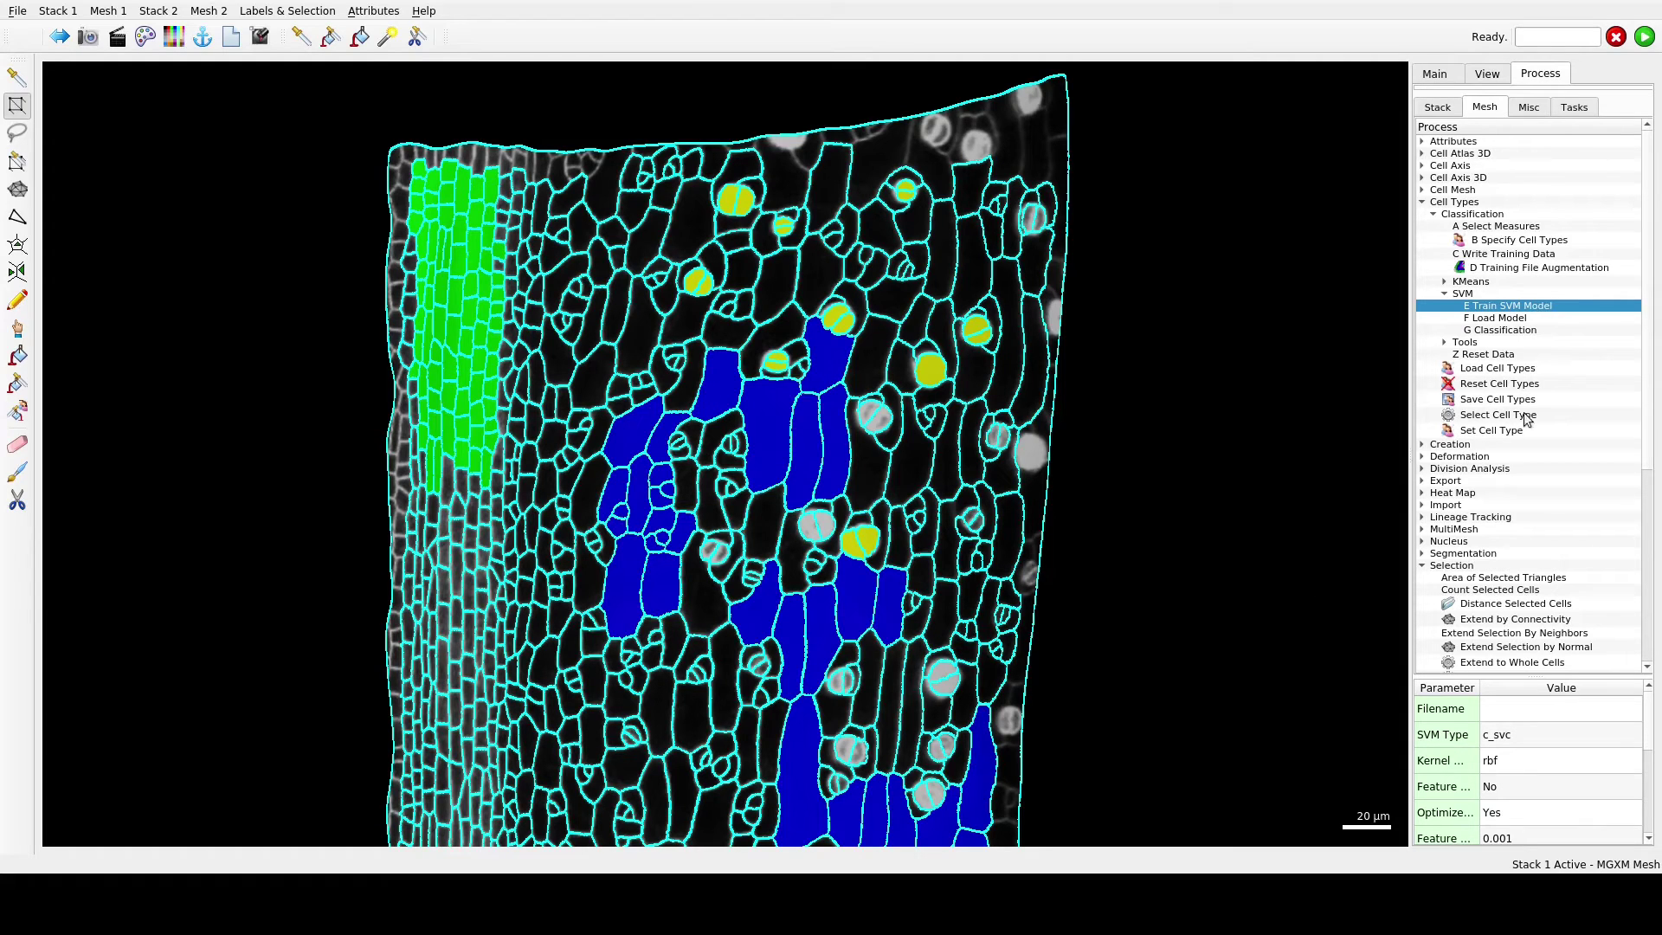
Step: Choose the G Classification process for SVM and set its classification parameter to 0
{"action": "left_click", "coordinate": [1506, 333]}
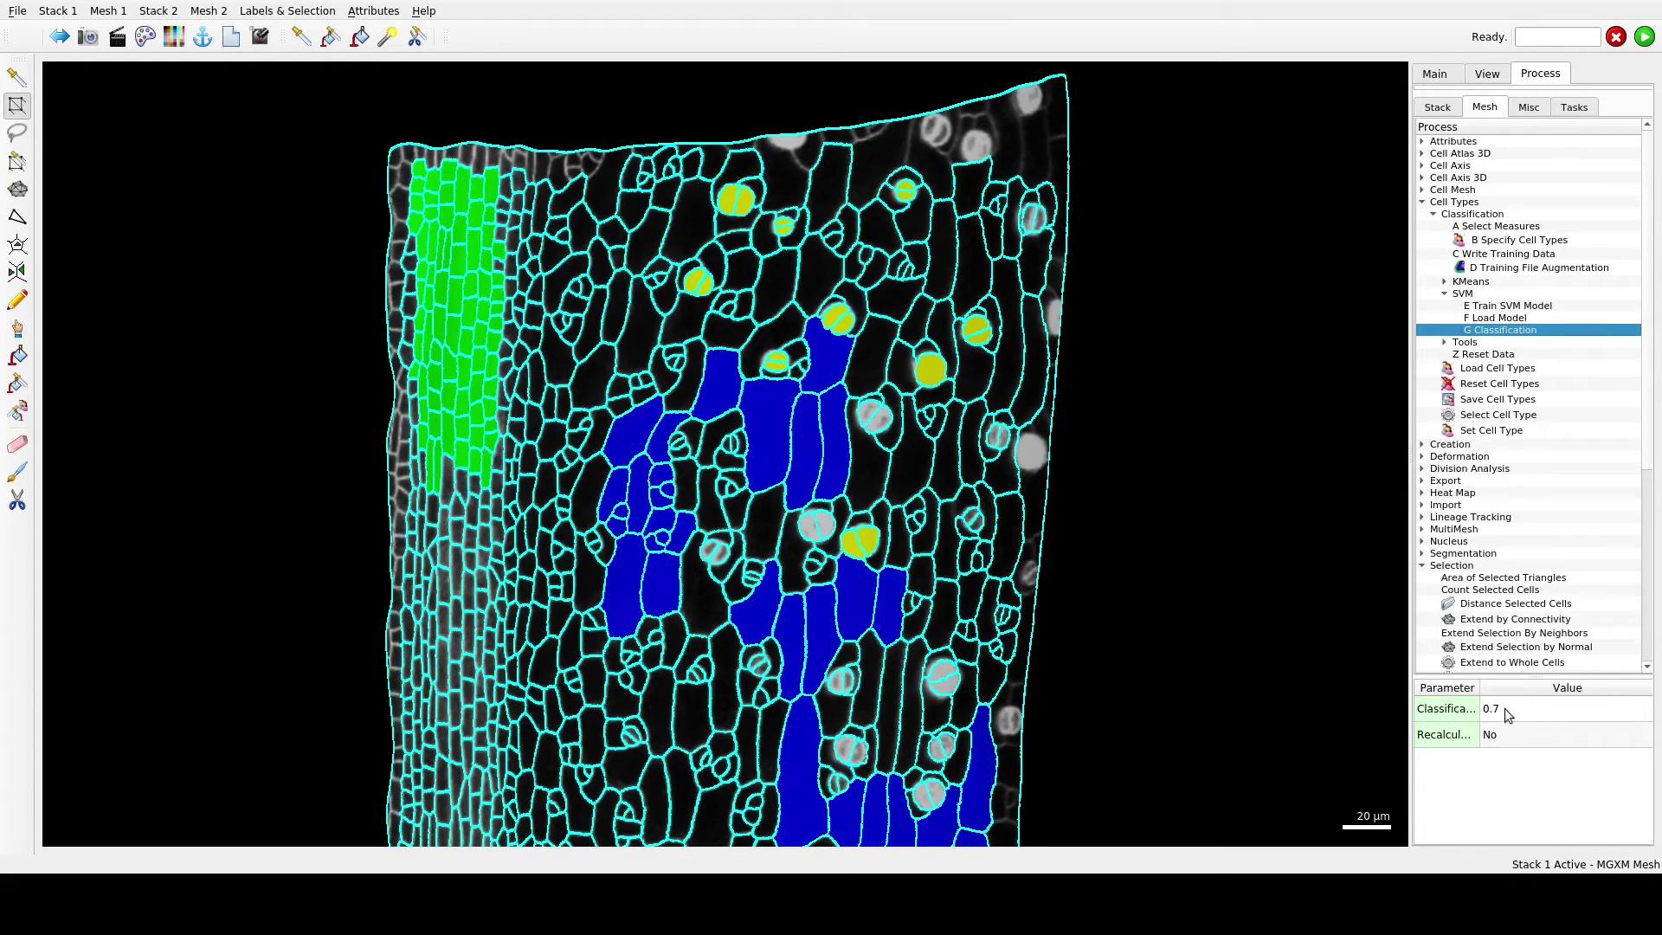
{"action": "left_click_drag", "start_coordinate": [1479, 700], "coordinate": [1519, 687]}
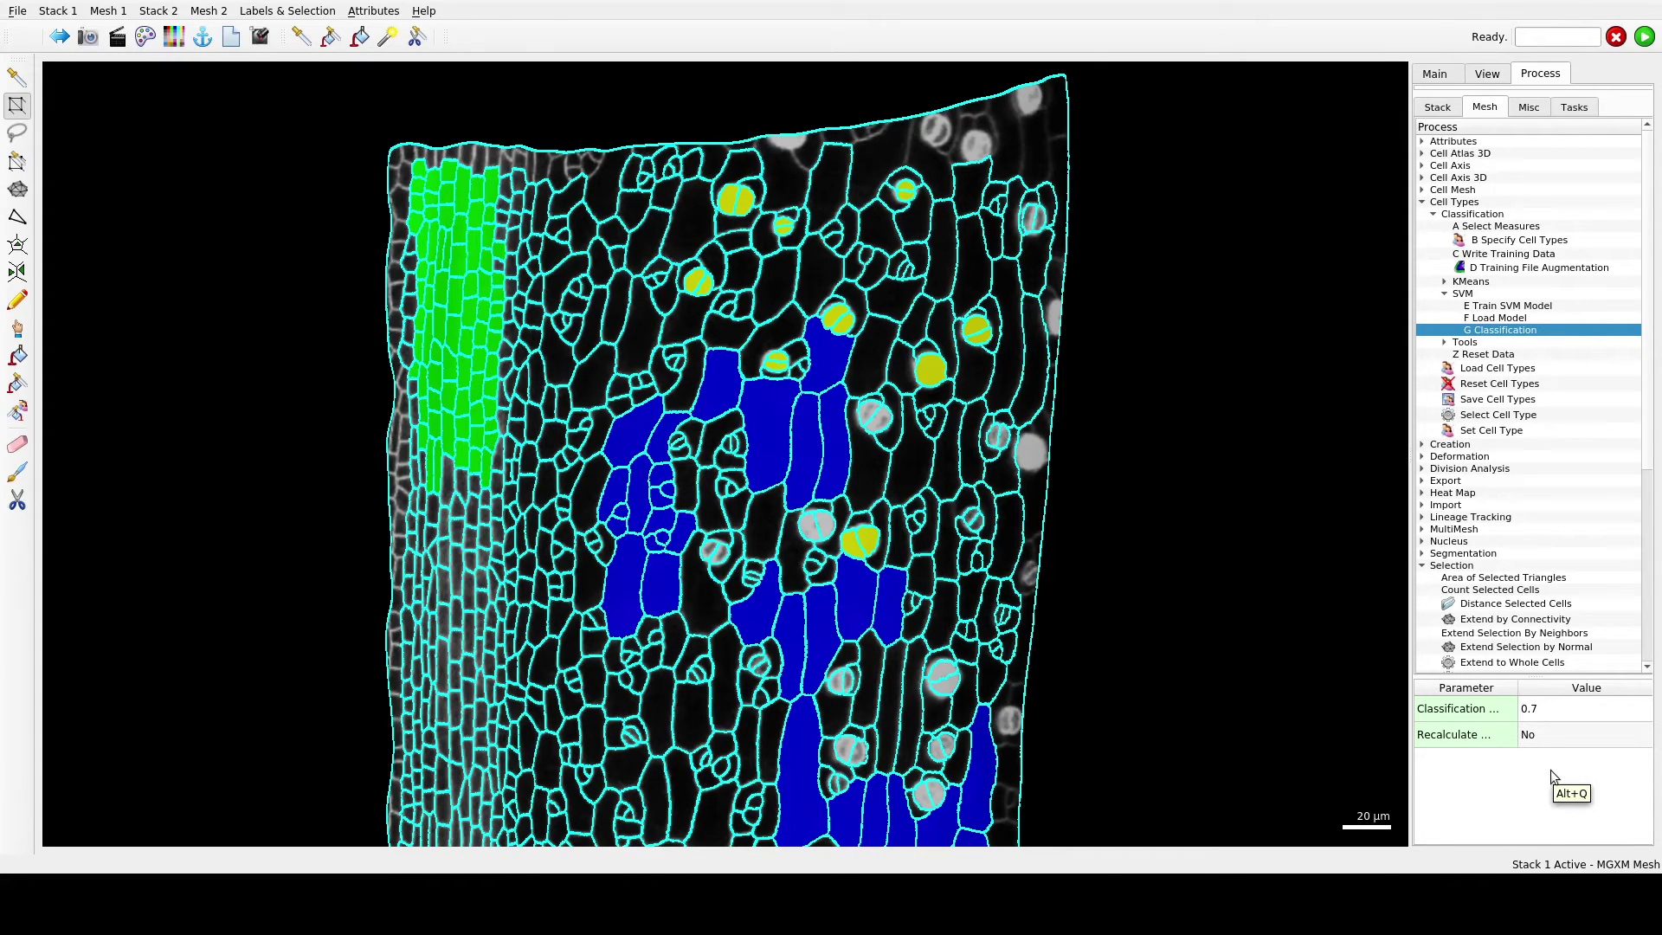
{"action": "double_click", "coordinate": [1550, 708]}
{"action": "type", "text": "0"}
{"action": "key", "text": "Return"}
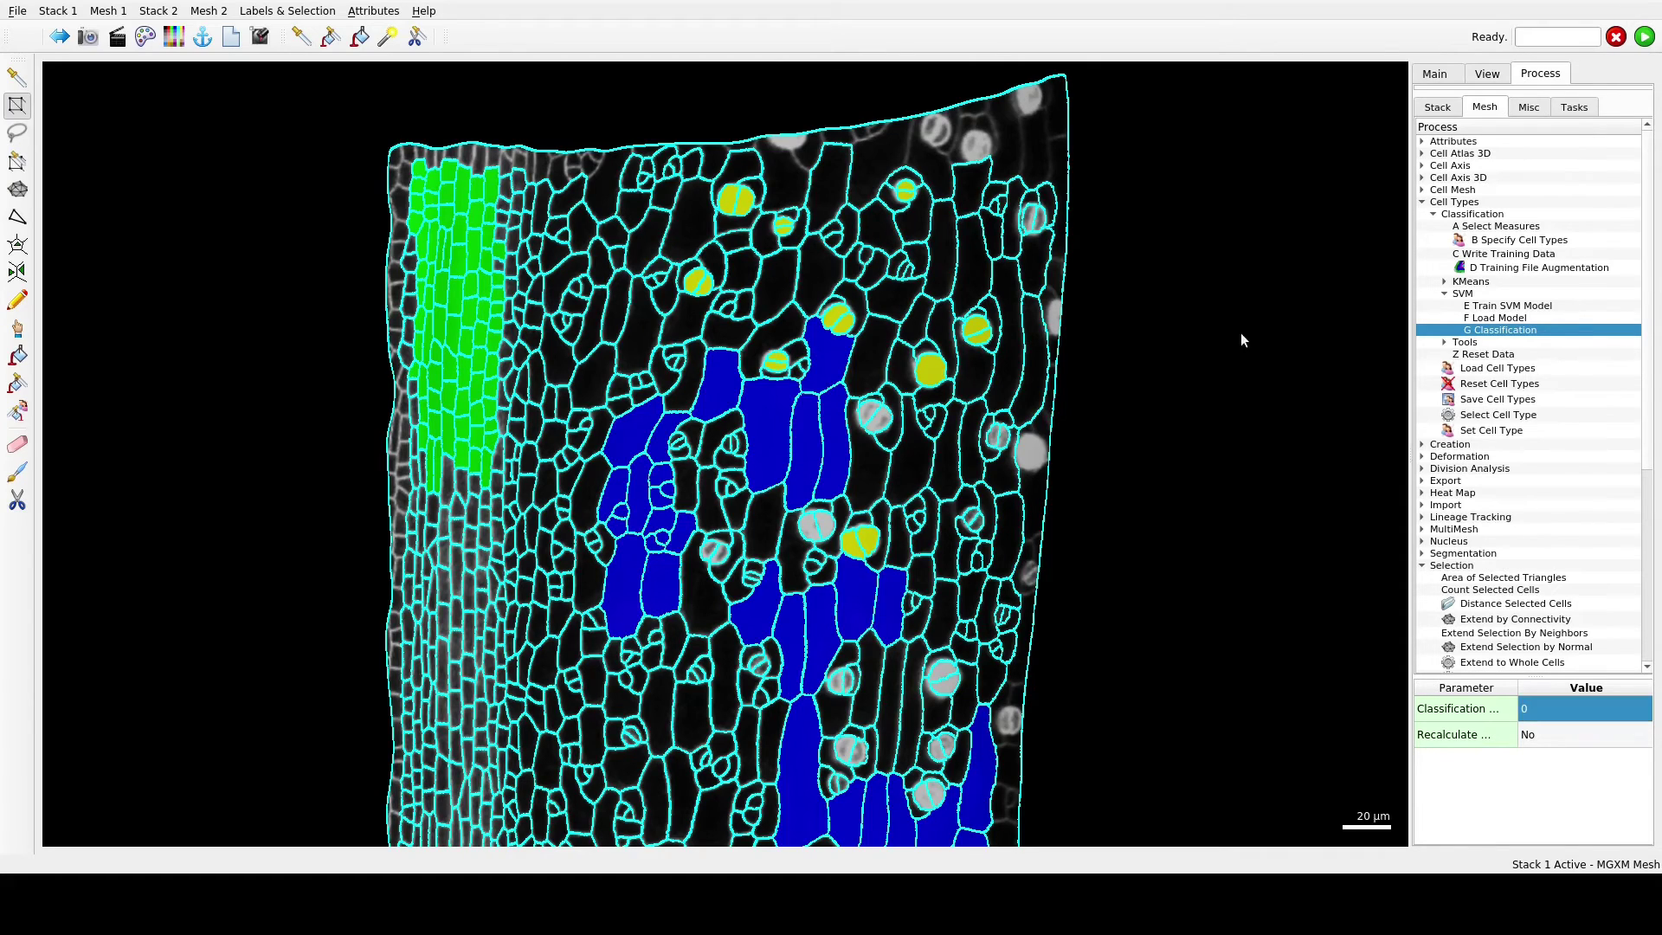
Step: Hide the cell mesh outlines and run the SVM classification with the whole tissue in view
{"action": "scroll", "coordinate": [1089, 486], "scroll_direction": "down", "scroll_amount": 3}
{"action": "right_click_drag", "start_coordinate": [994, 703], "coordinate": [1000, 599]}
{"action": "scroll", "coordinate": [1010, 573], "scroll_direction": "up", "scroll_amount": 1}
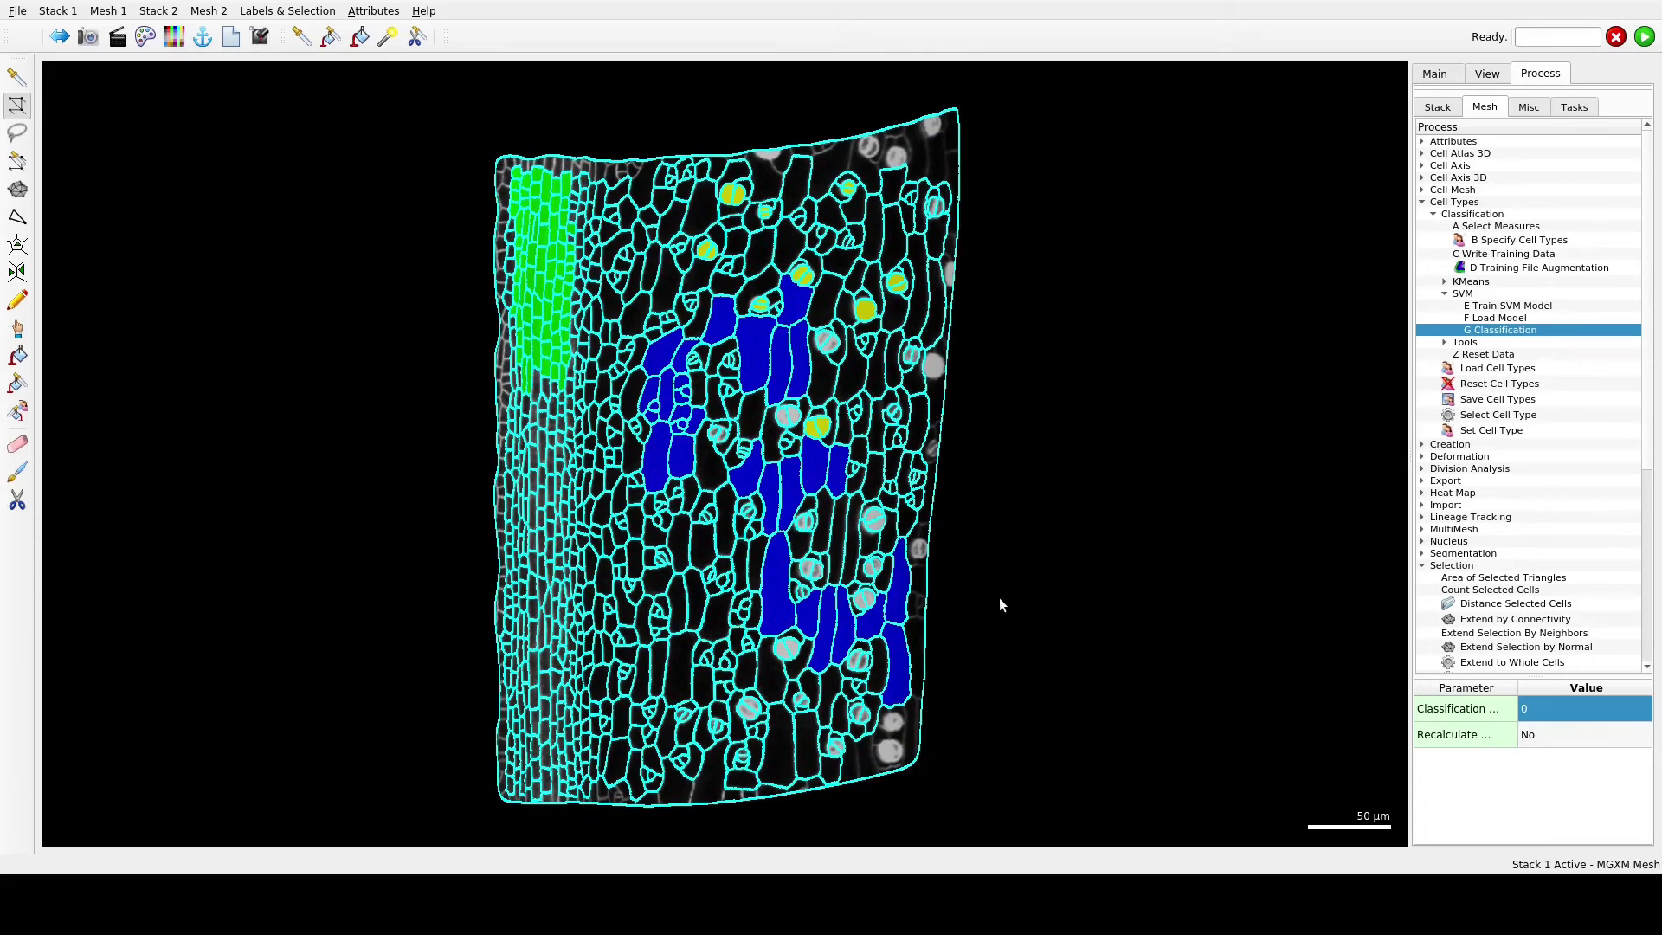
{"action": "left_click", "coordinate": [1454, 75]}
{"action": "left_click", "coordinate": [1429, 348]}
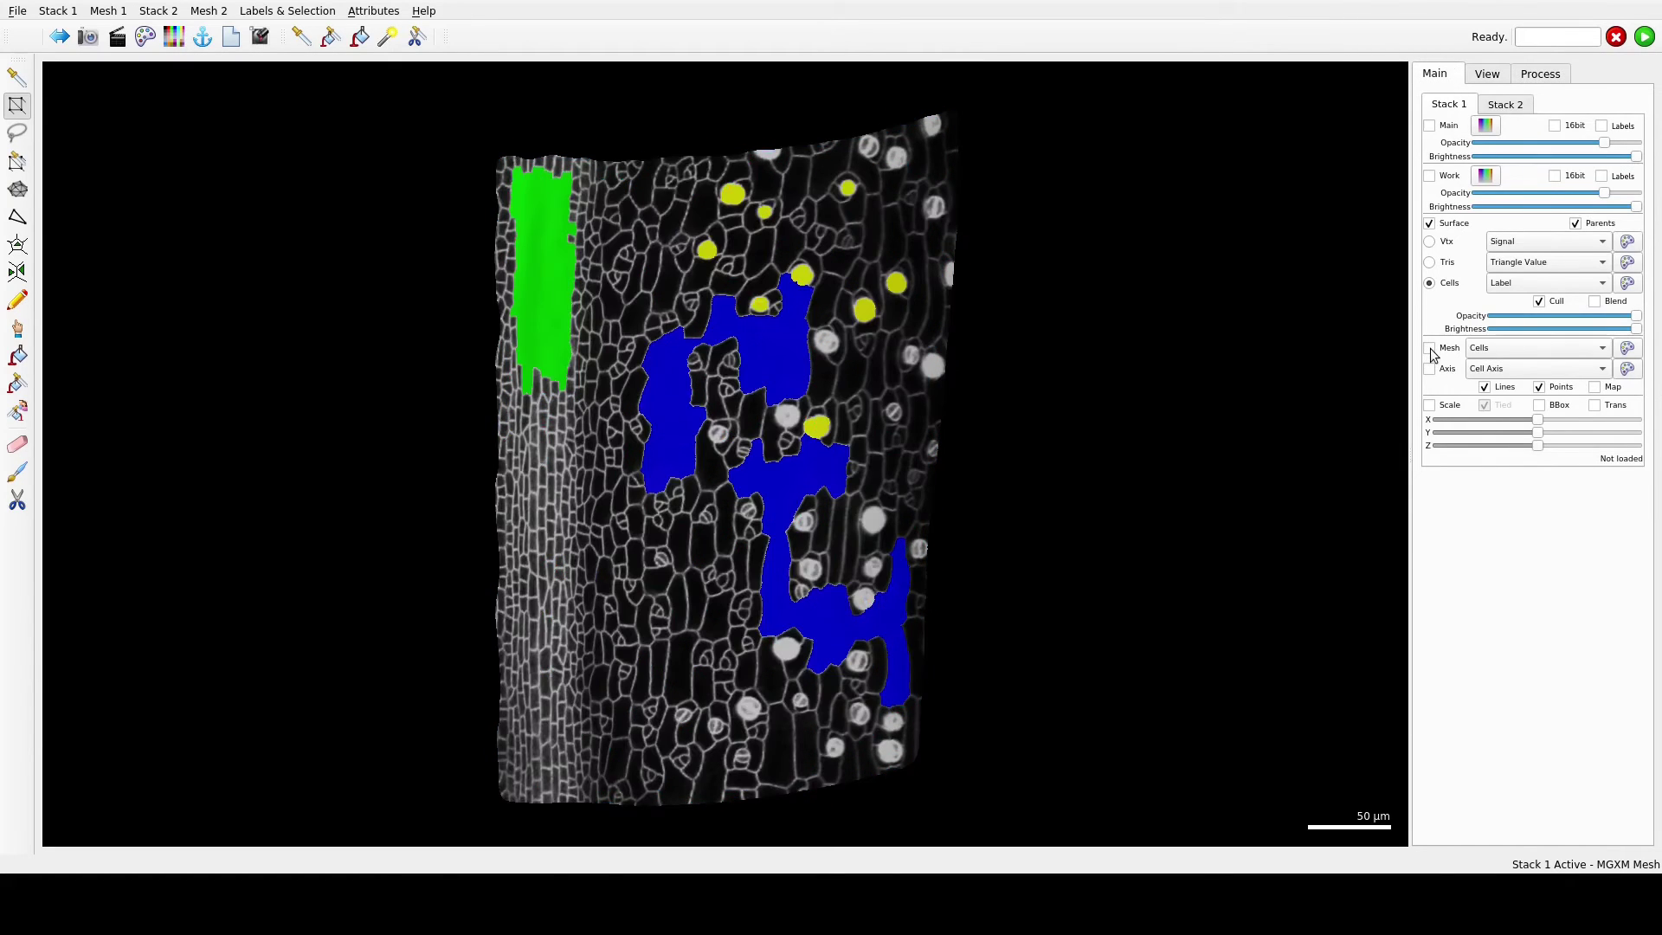
{"action": "left_click", "coordinate": [1541, 73]}
{"action": "left_click", "coordinate": [1646, 36]}
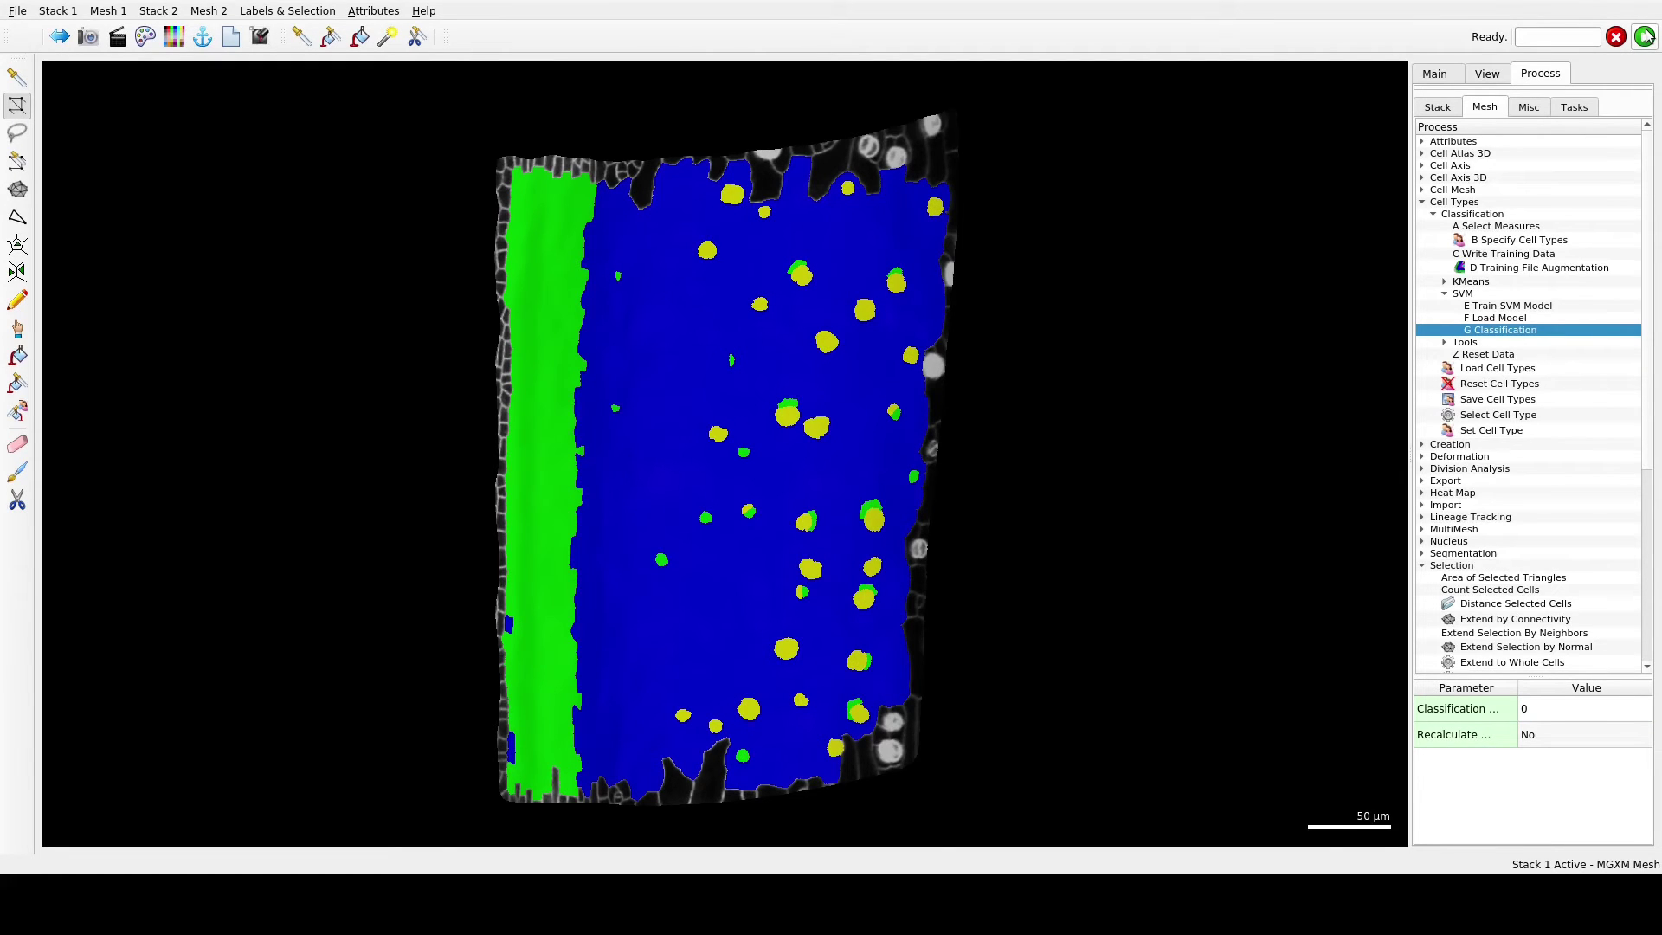
Step: Show the vertex signal with the cell outlines turned on, and return the surface display to cell labels
{"action": "left_click", "coordinate": [1438, 77]}
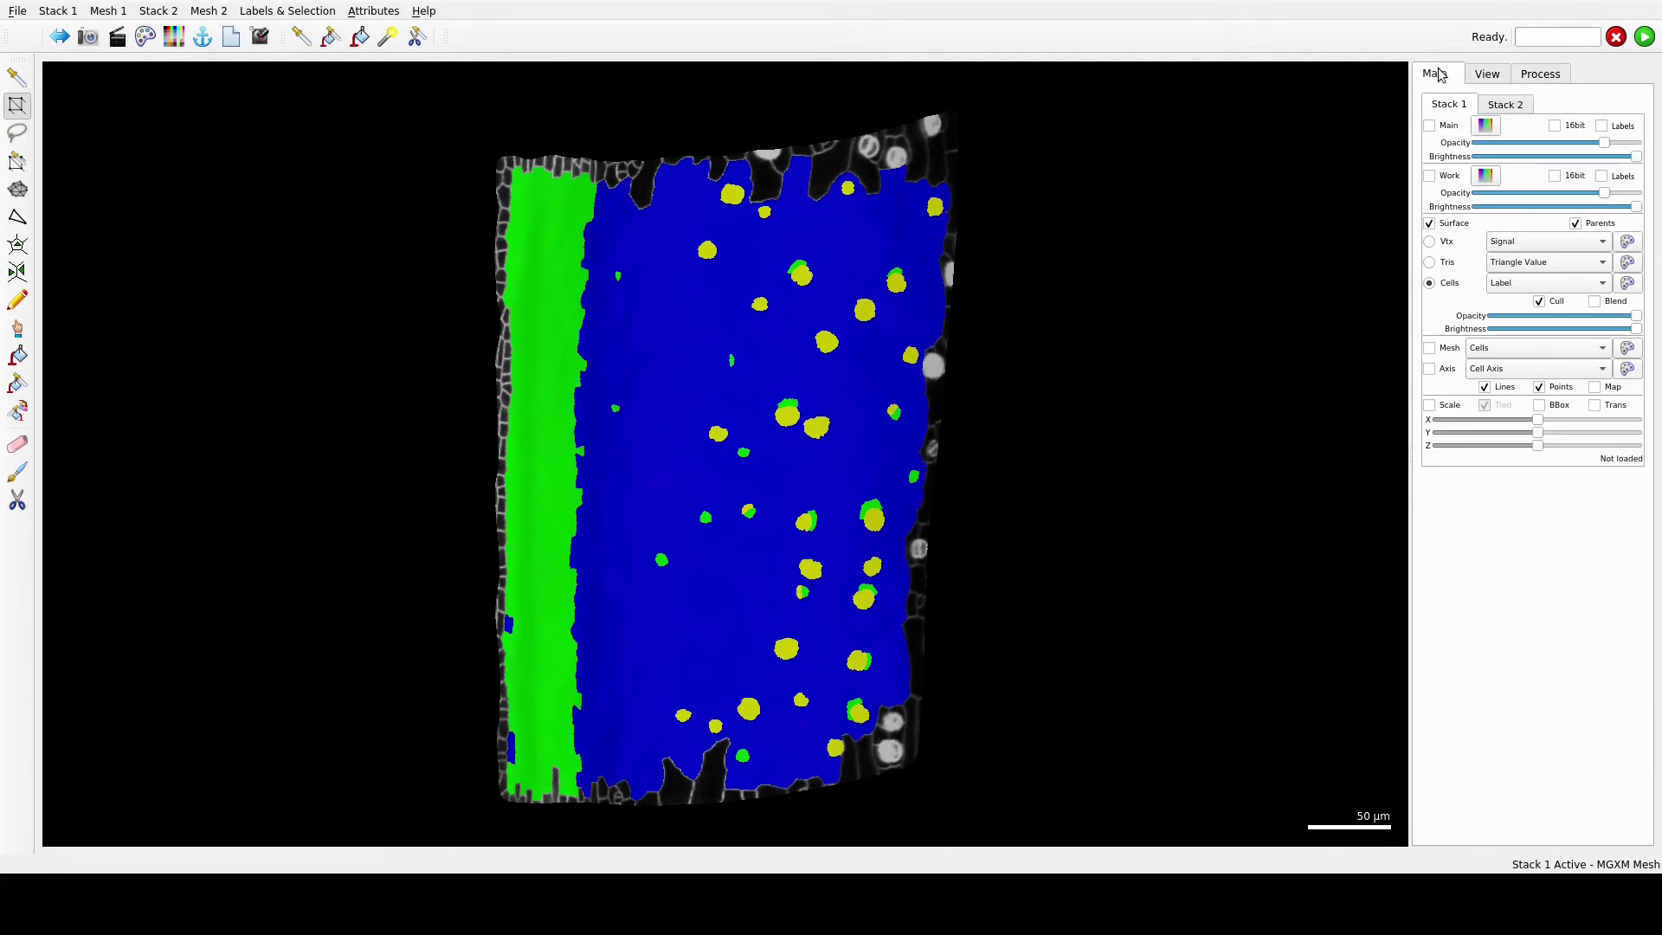
{"action": "left_click", "coordinate": [1442, 243]}
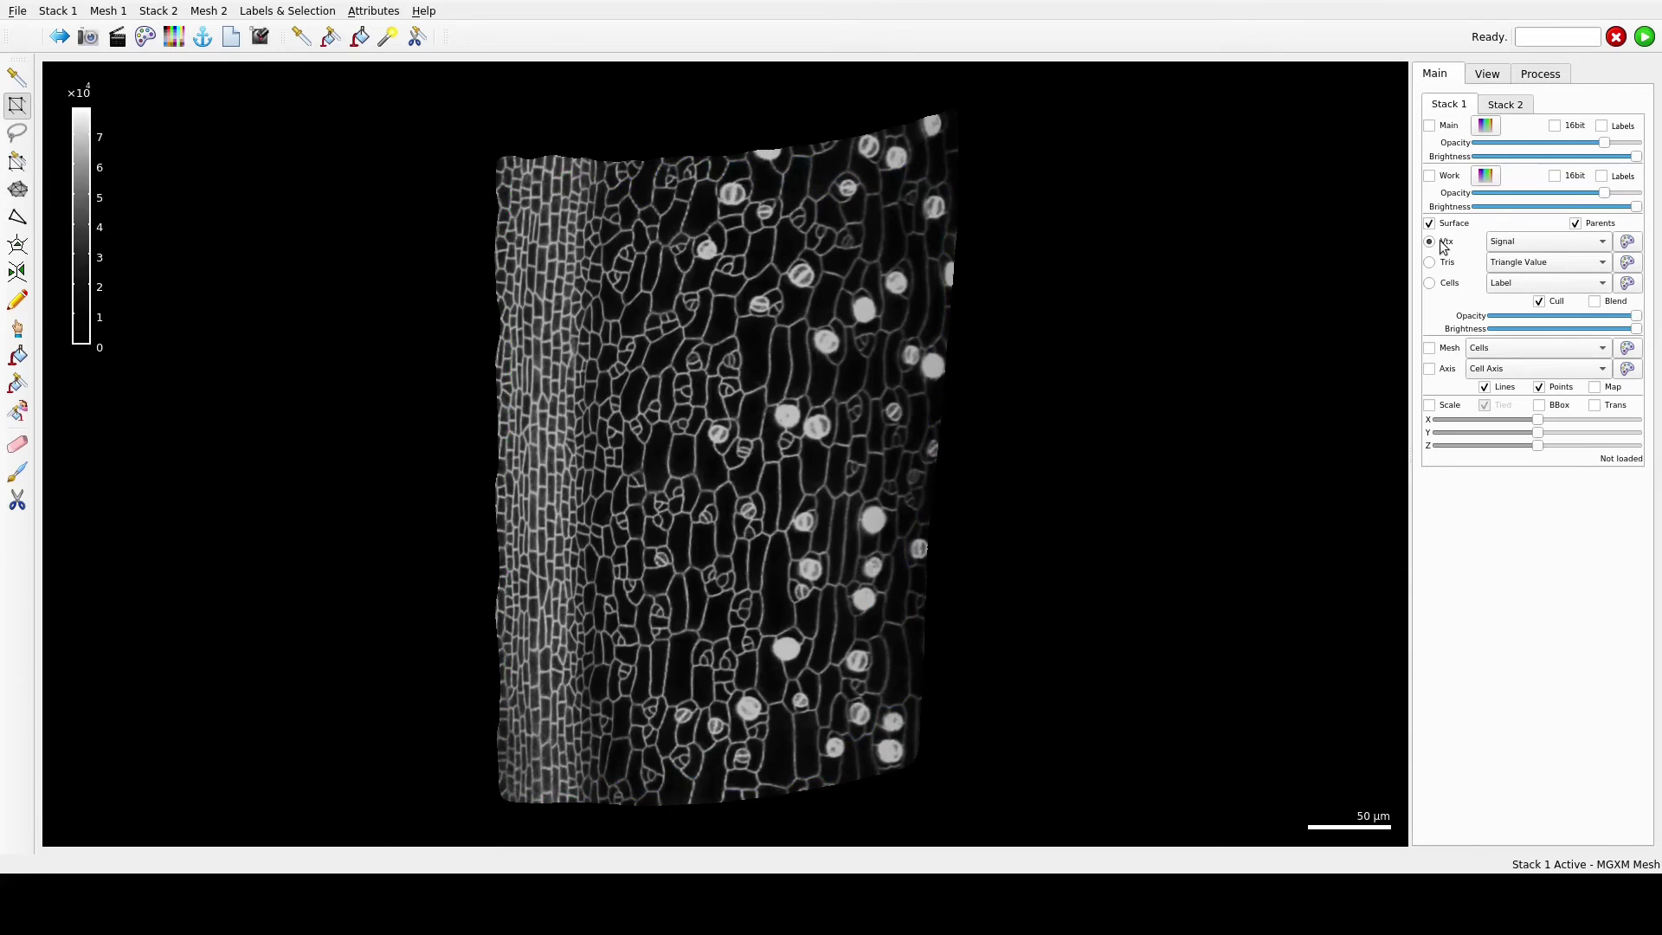
{"action": "left_click", "coordinate": [1429, 348]}
{"action": "left_click", "coordinate": [1501, 351]}
{"action": "left_click", "coordinate": [1489, 354]}
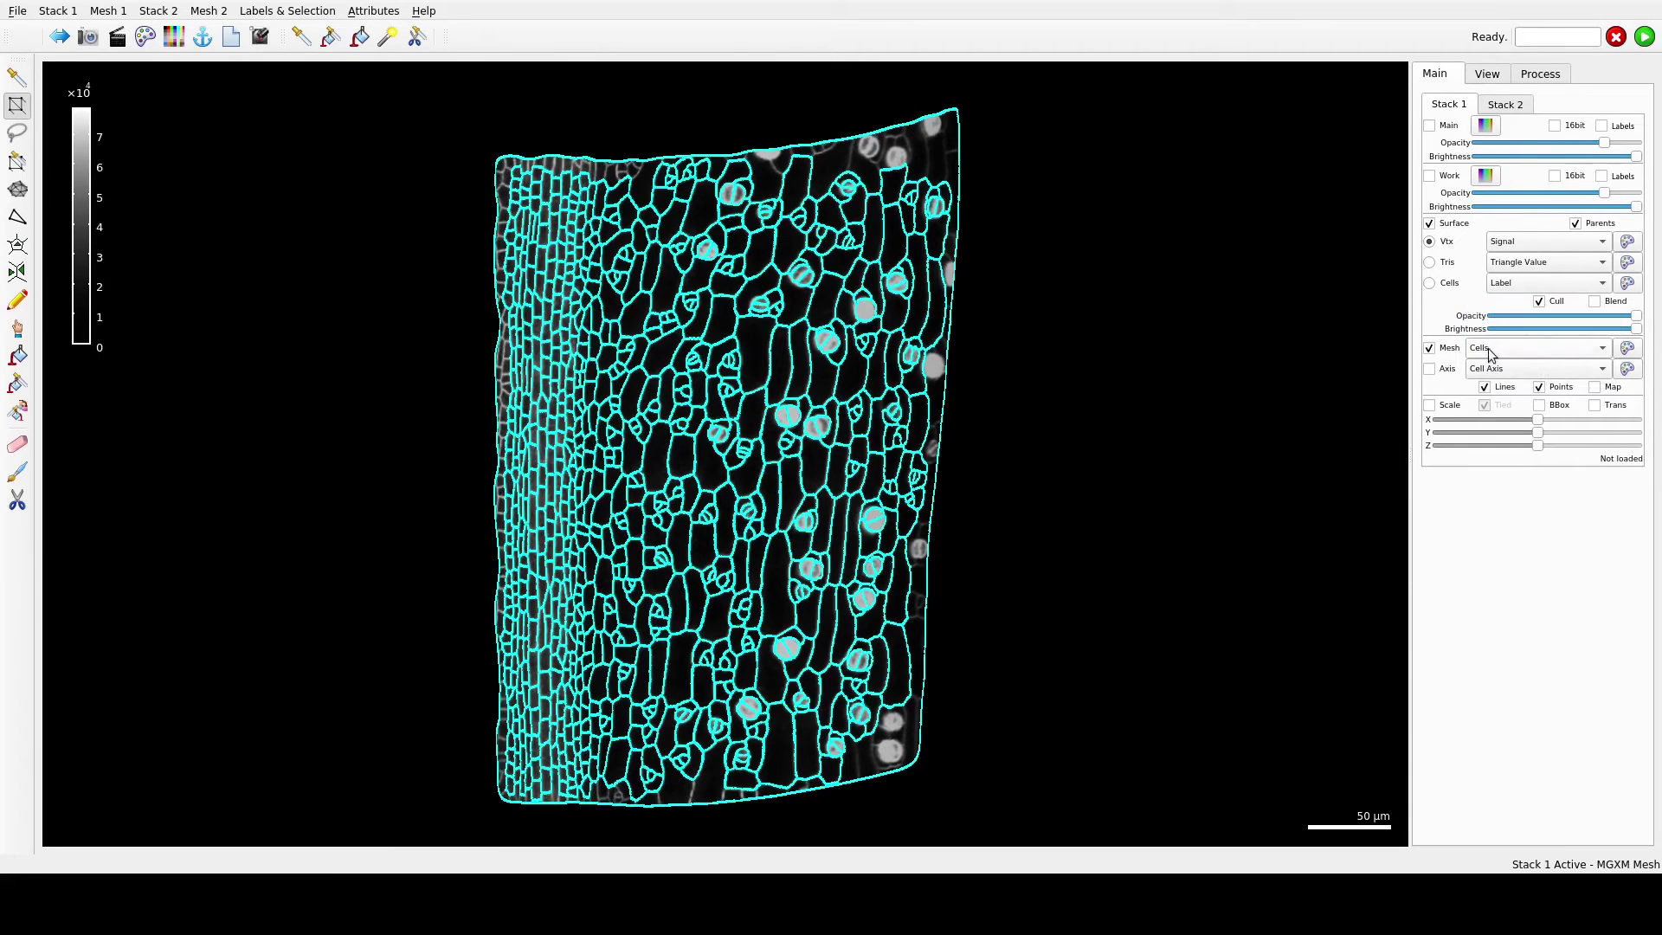
{"action": "scroll", "coordinate": [1341, 389], "scroll_direction": "up", "scroll_amount": 3}
{"action": "left_click", "coordinate": [1429, 283]}
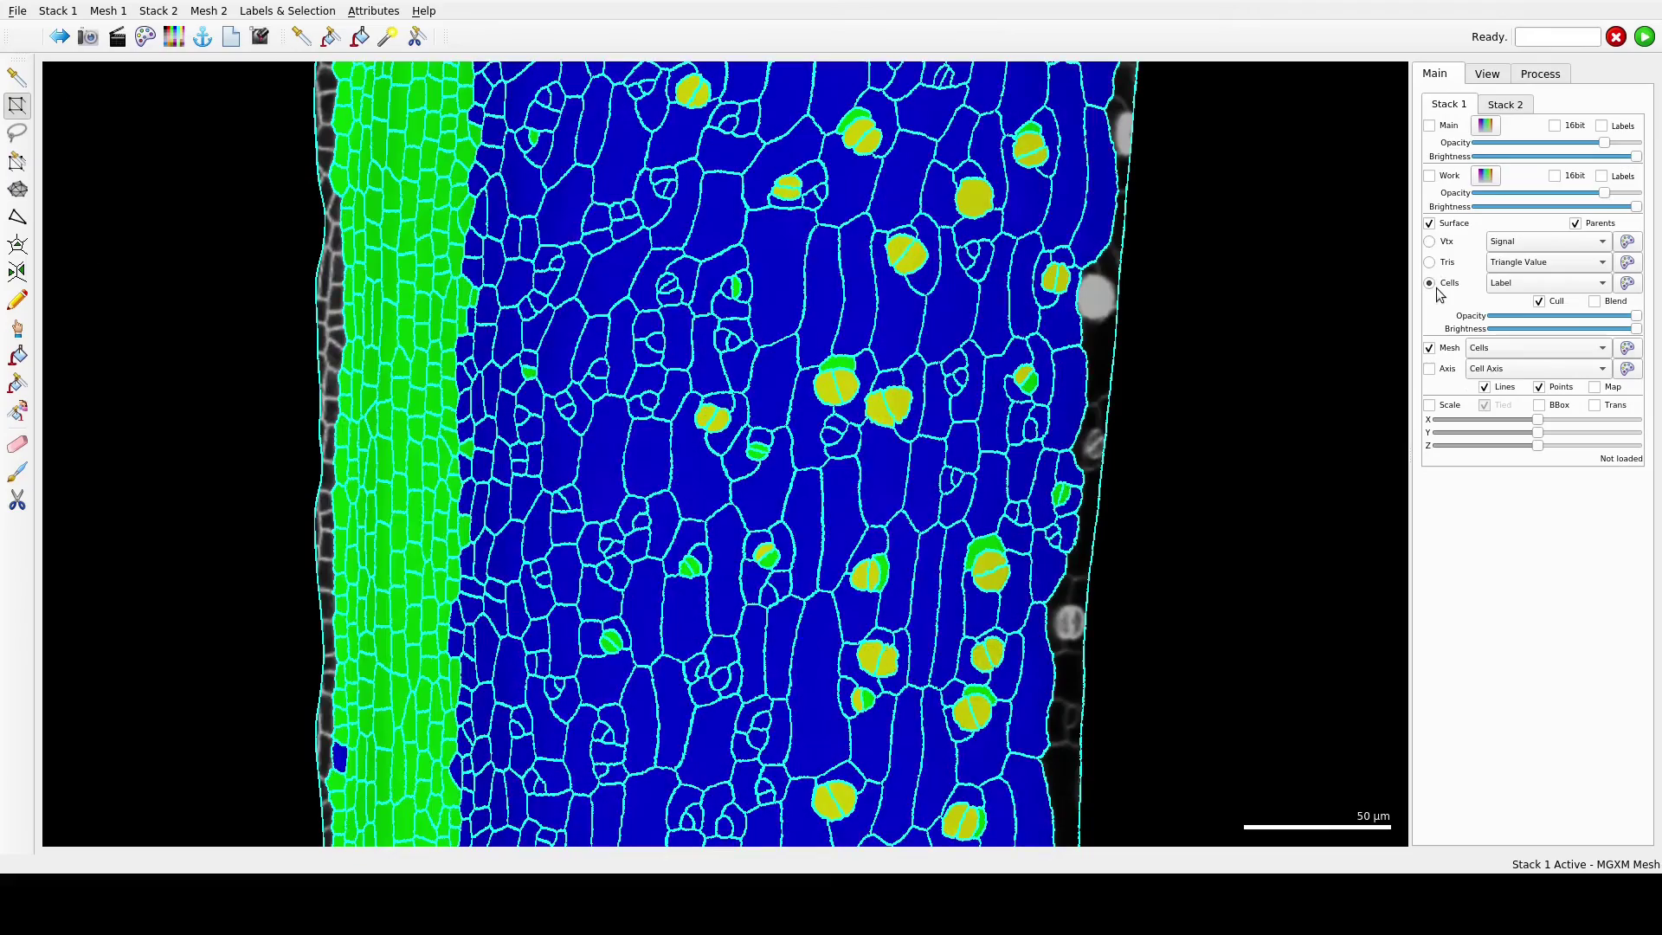
Step: Pick parent label 3 from a yellow stoma and fill the green cells of three small stomata in the central area with it
{"action": "right_click_drag", "start_coordinate": [945, 593], "coordinate": [1062, 451]}
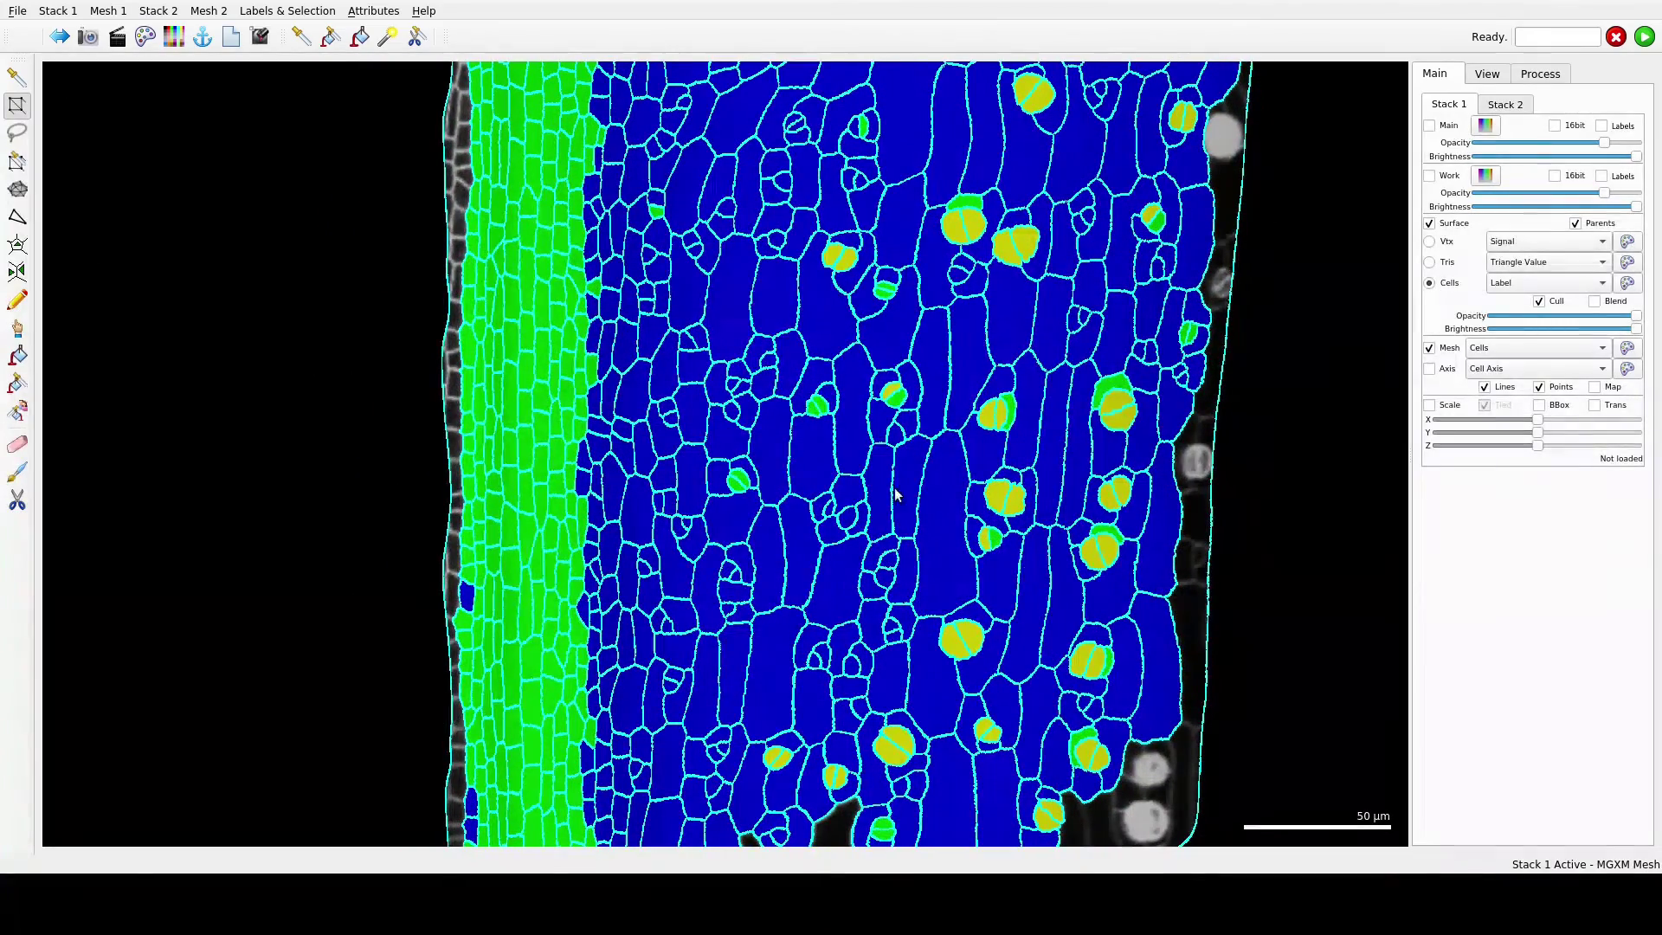
{"action": "right_click_drag", "start_coordinate": [963, 615], "coordinate": [874, 523]}
{"action": "left_click", "coordinate": [16, 77]}
{"action": "scroll", "coordinate": [1079, 559], "scroll_direction": "up", "scroll_amount": 1}
{"action": "scroll", "coordinate": [1076, 551], "scroll_direction": "up", "scroll_amount": 2}
{"action": "left_click", "coordinate": [1116, 413], "text": "alt"}
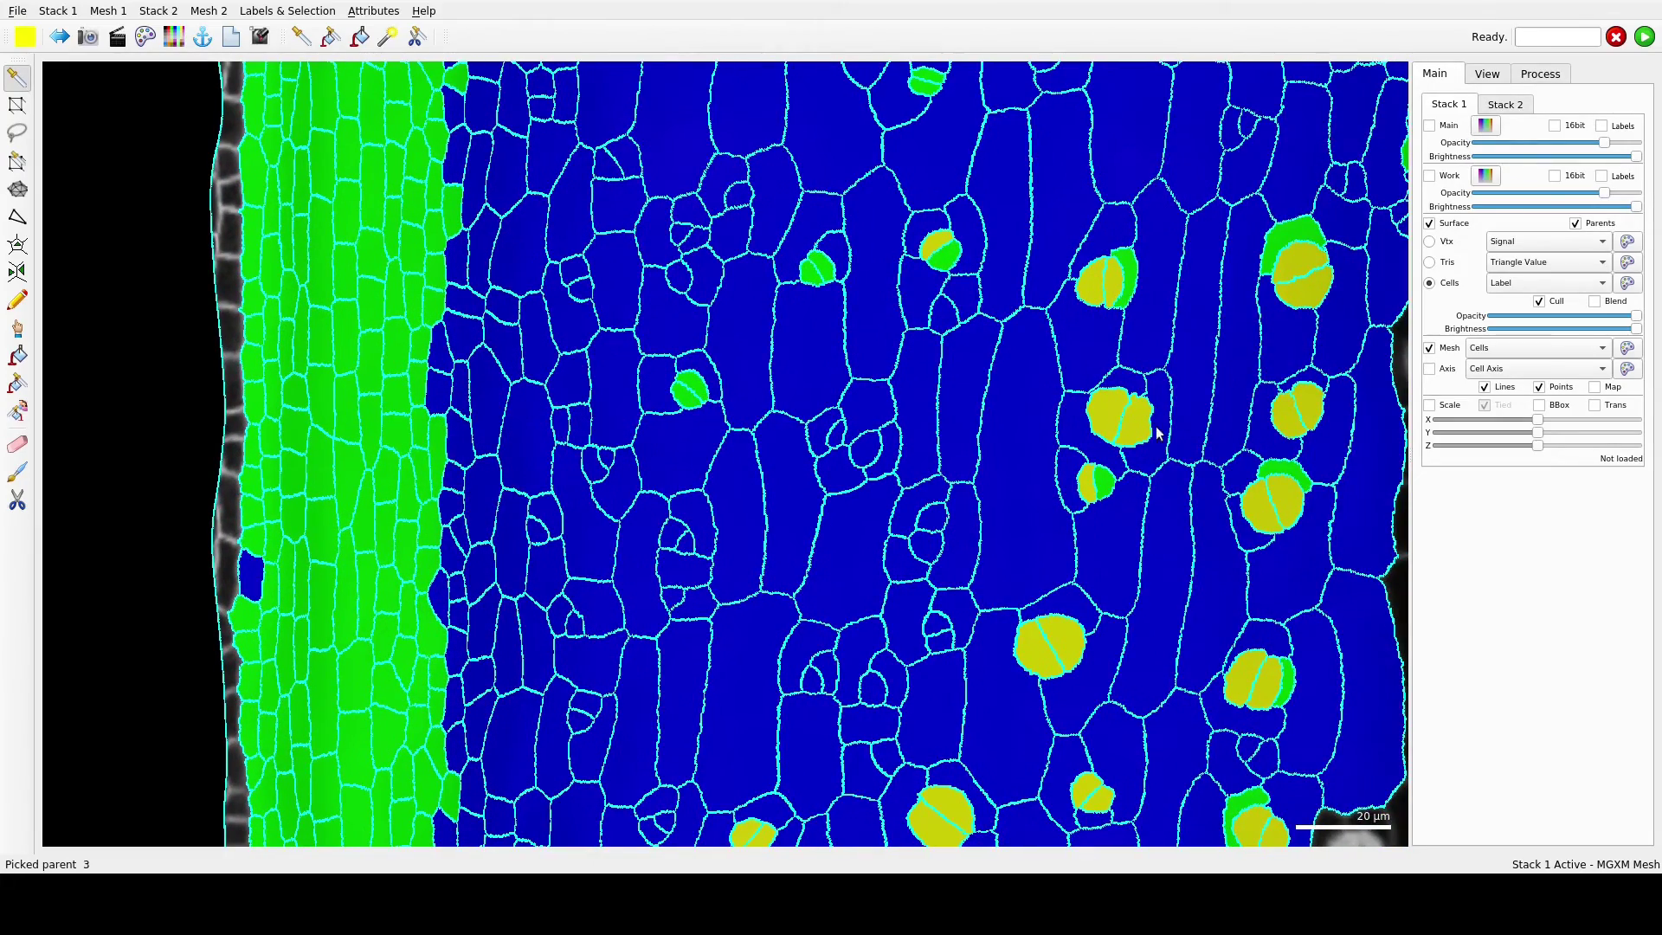
{"action": "left_click", "coordinate": [18, 355]}
{"action": "scroll", "coordinate": [716, 391], "scroll_direction": "up", "scroll_amount": 3}
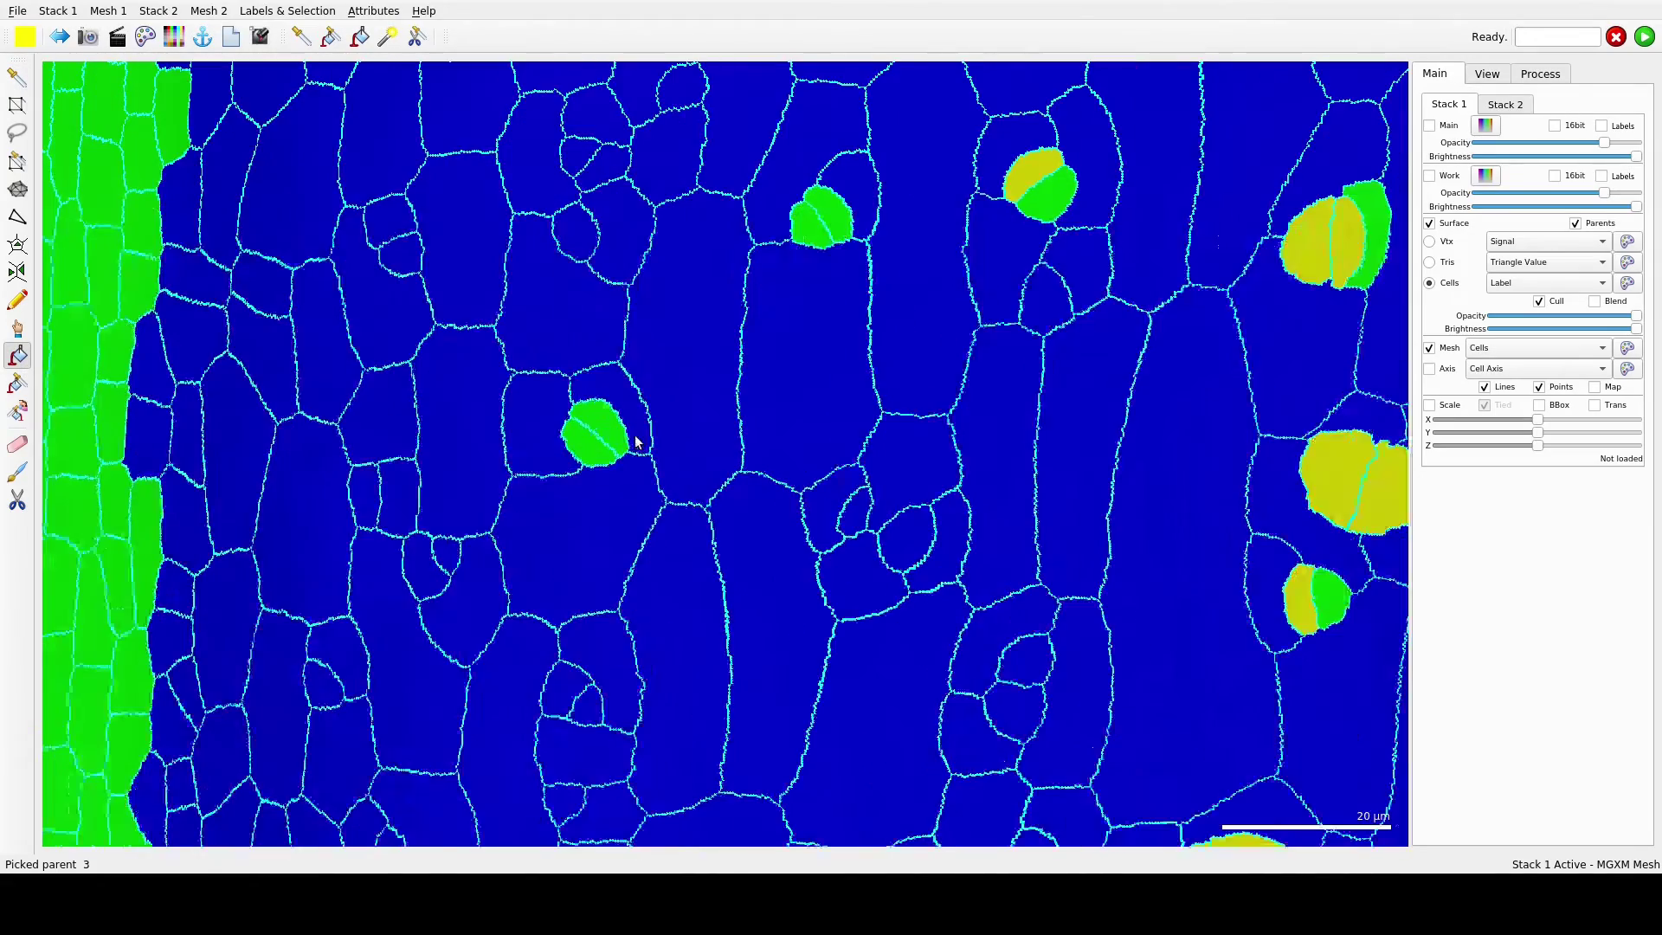
{"action": "left_click", "coordinate": [608, 428]}
{"action": "left_click", "coordinate": [592, 446]}
{"action": "left_click", "coordinate": [829, 224]}
{"action": "left_click", "coordinate": [809, 223]}
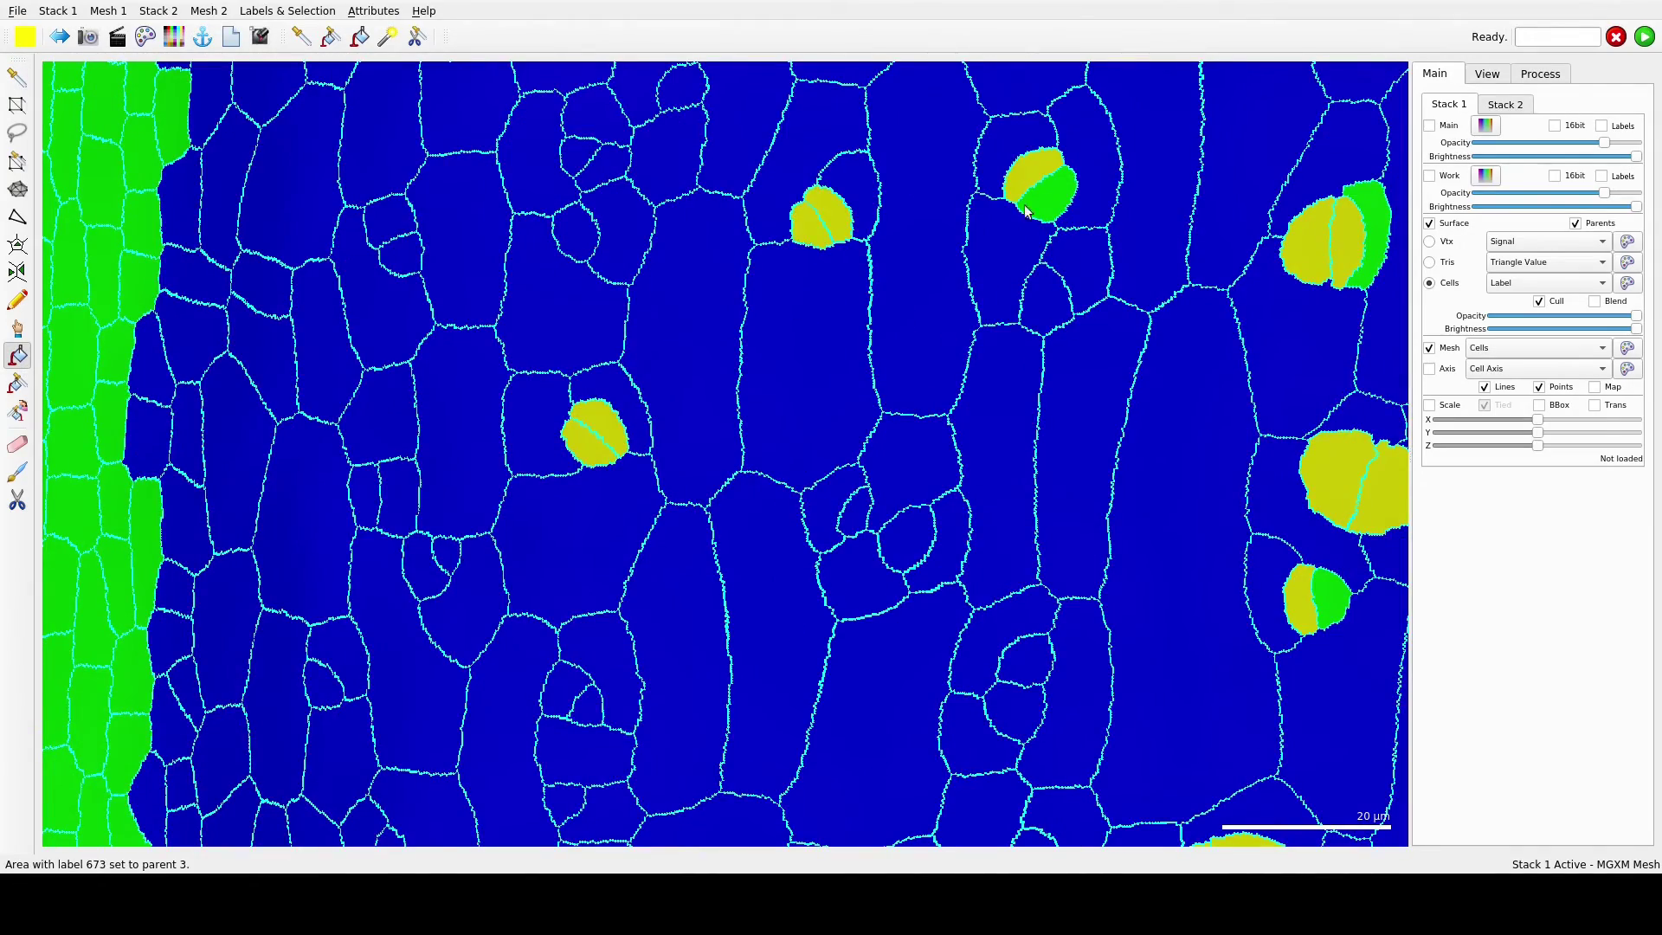
{"action": "left_click", "coordinate": [1051, 192]}
Step: Fill the green cells of four more stomata further up and near the outer edge with parent label 3
{"action": "scroll", "coordinate": [1143, 346], "scroll_direction": "down", "scroll_amount": 4}
{"action": "right_click_drag", "start_coordinate": [774, 294], "coordinate": [878, 673]}
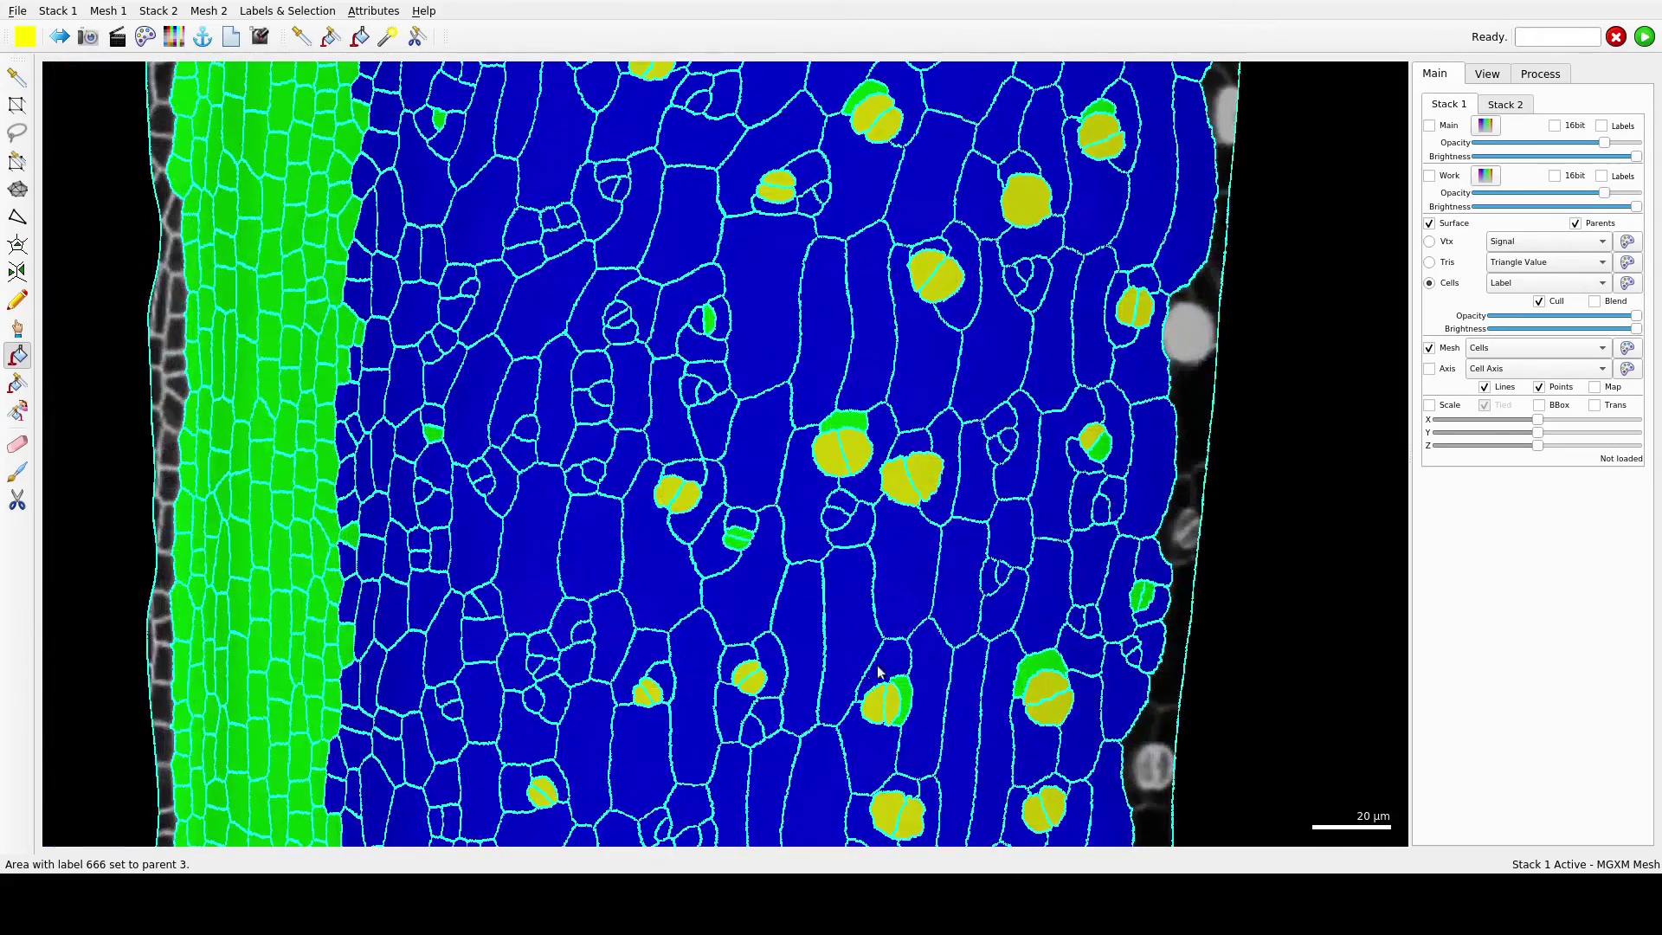
{"action": "left_click", "coordinate": [745, 540]}
{"action": "left_click", "coordinate": [1101, 447]}
{"action": "left_click", "coordinate": [1141, 597]}
{"action": "right_click_drag", "start_coordinate": [726, 328], "coordinate": [805, 424]}
{"action": "left_click", "coordinate": [789, 417]}
Step: Pick parent label 2 and fill a small isolated green cell and the green cells above two upper stomata with it
{"action": "right_click_drag", "start_coordinate": [913, 333], "coordinate": [900, 512]}
{"action": "left_click", "coordinate": [18, 77]}
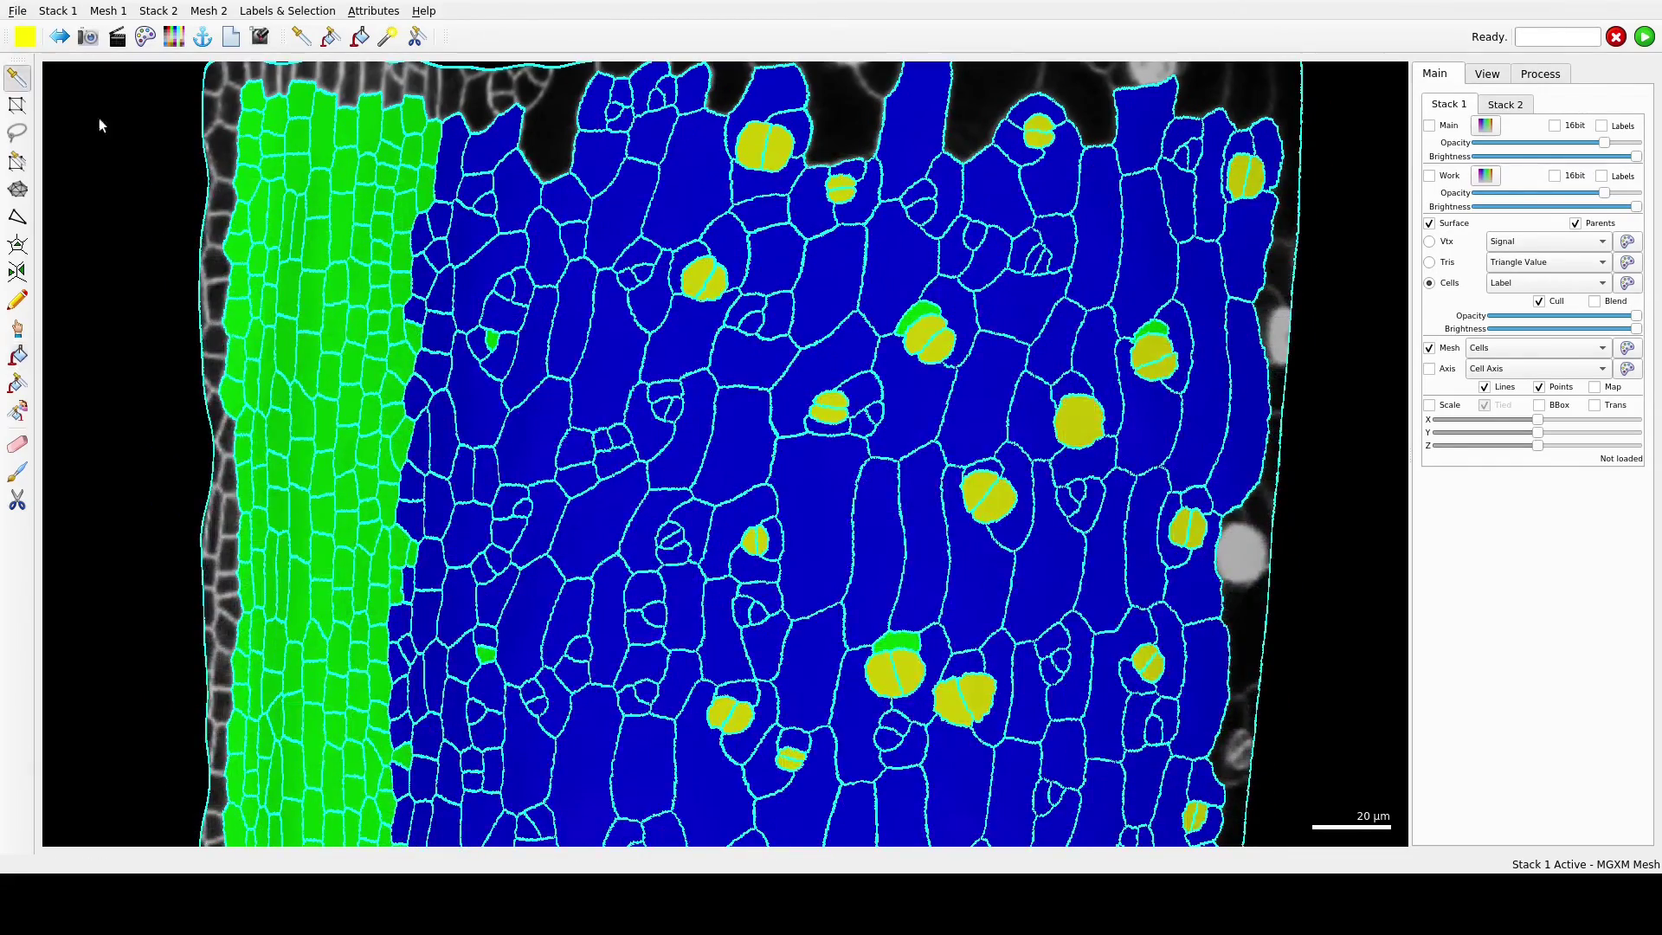
{"action": "left_click", "coordinate": [543, 249]}
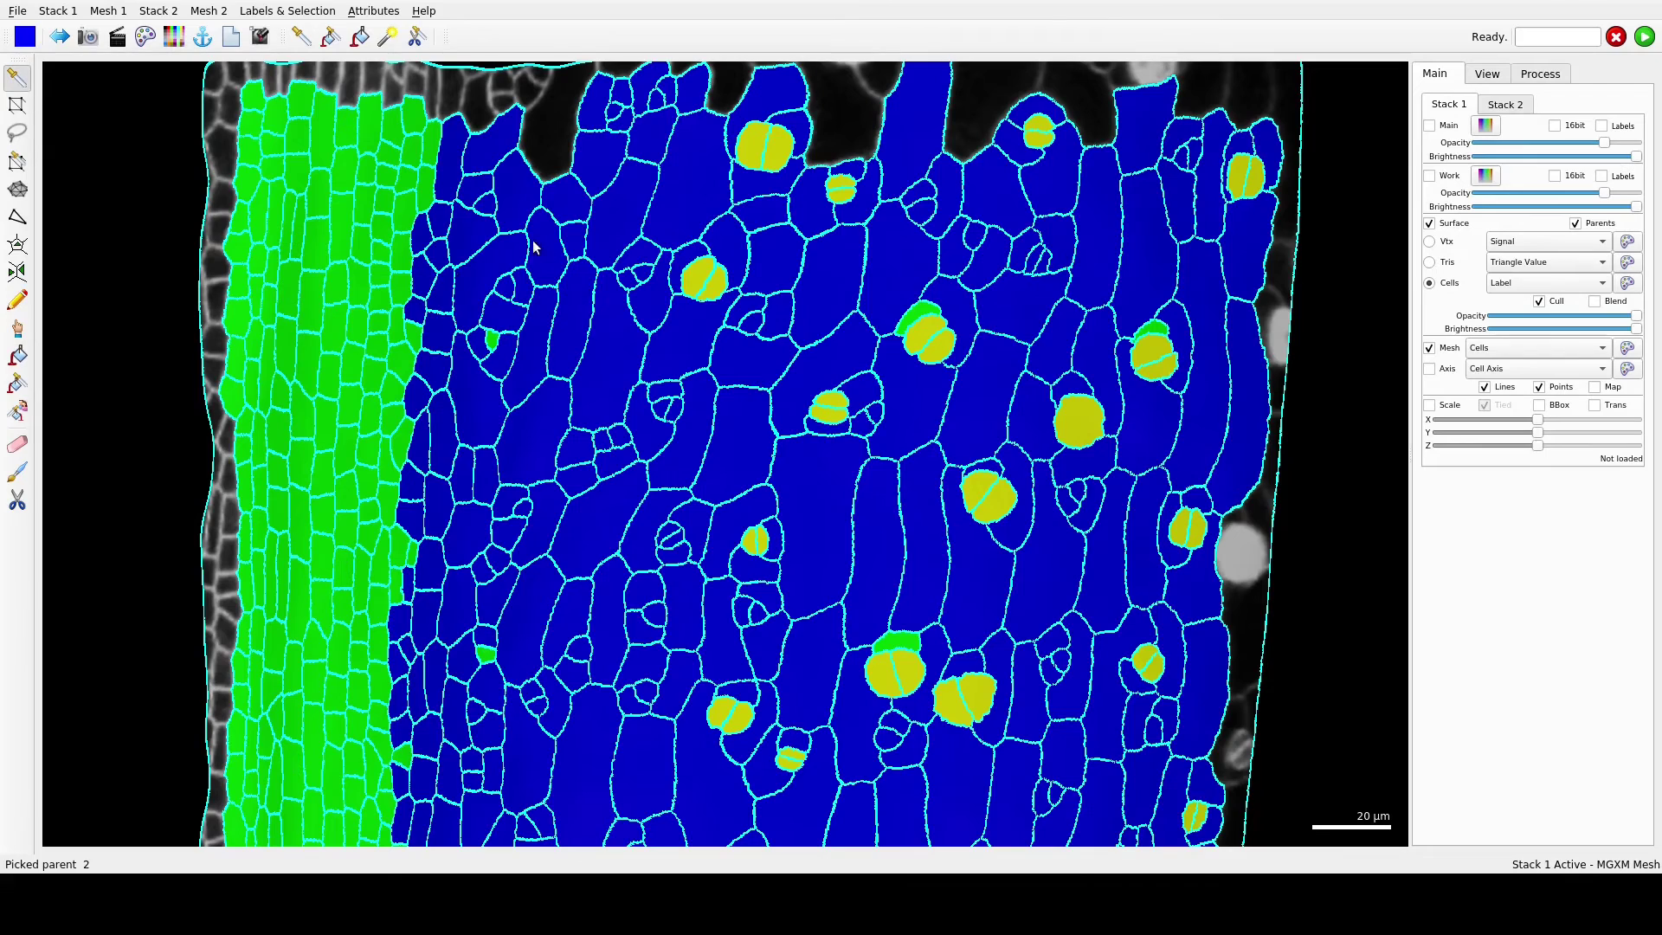
{"action": "left_click", "coordinate": [18, 355]}
{"action": "left_click", "coordinate": [490, 336]}
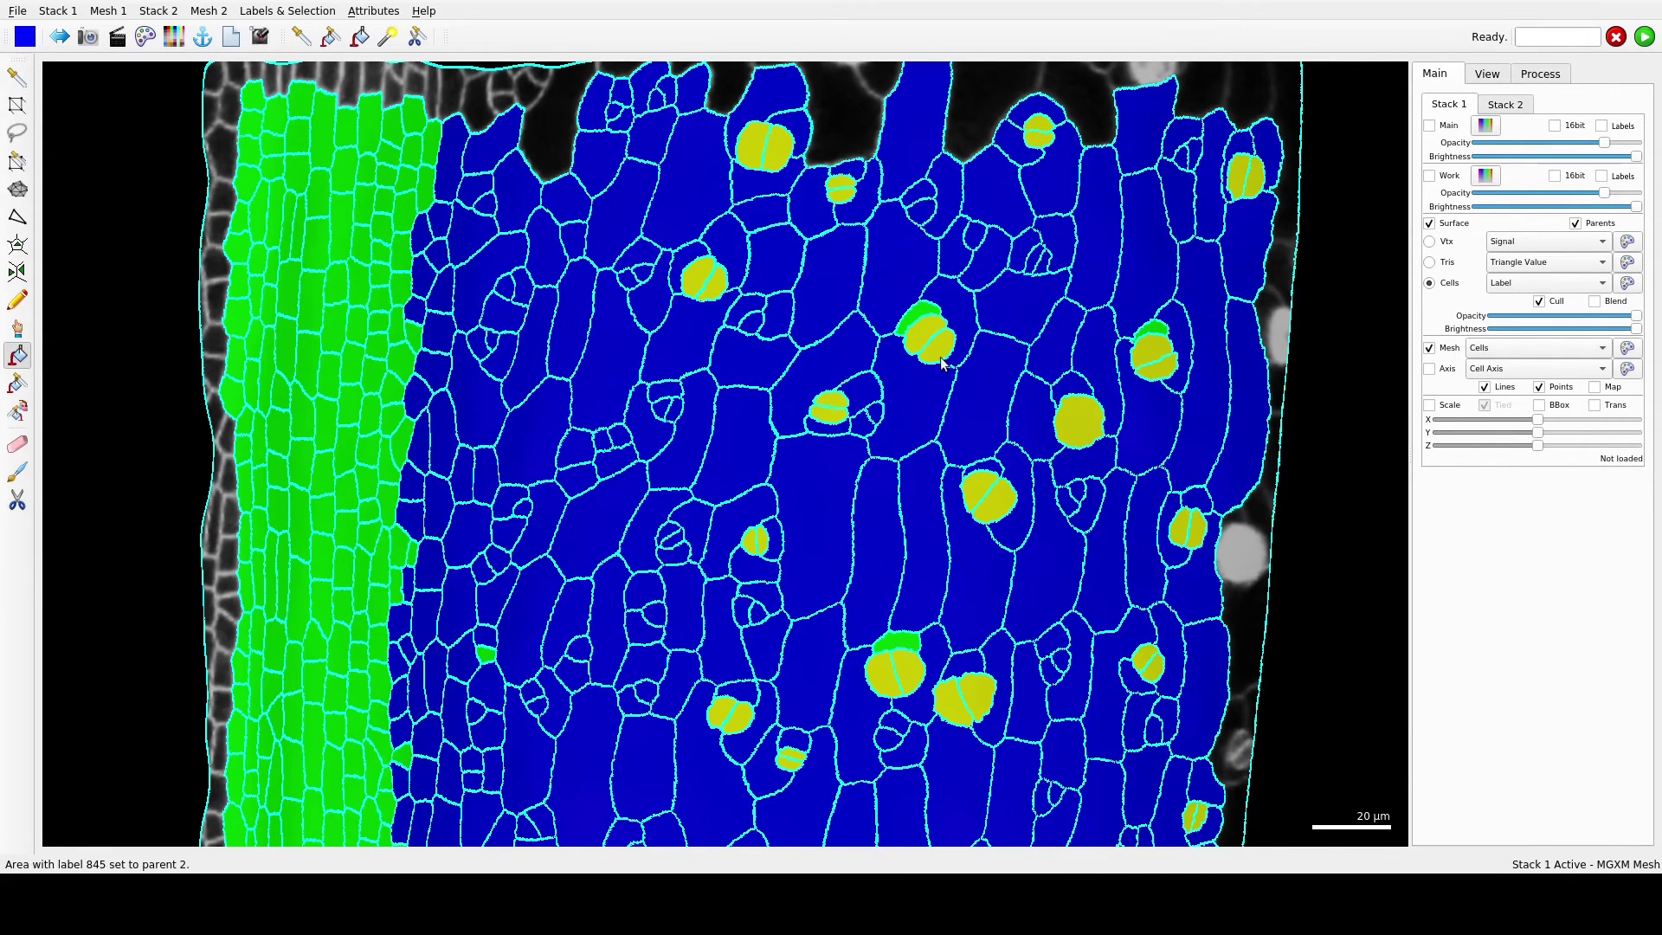
{"action": "left_click", "coordinate": [916, 317]}
{"action": "left_click", "coordinate": [1147, 329]}
Step: Pick parent label 3 from a stoma and fill the green stoma near the tissue's lower edge with it
{"action": "right_click_drag", "start_coordinate": [547, 818], "coordinate": [789, 436]}
{"action": "left_click", "coordinate": [15, 78]}
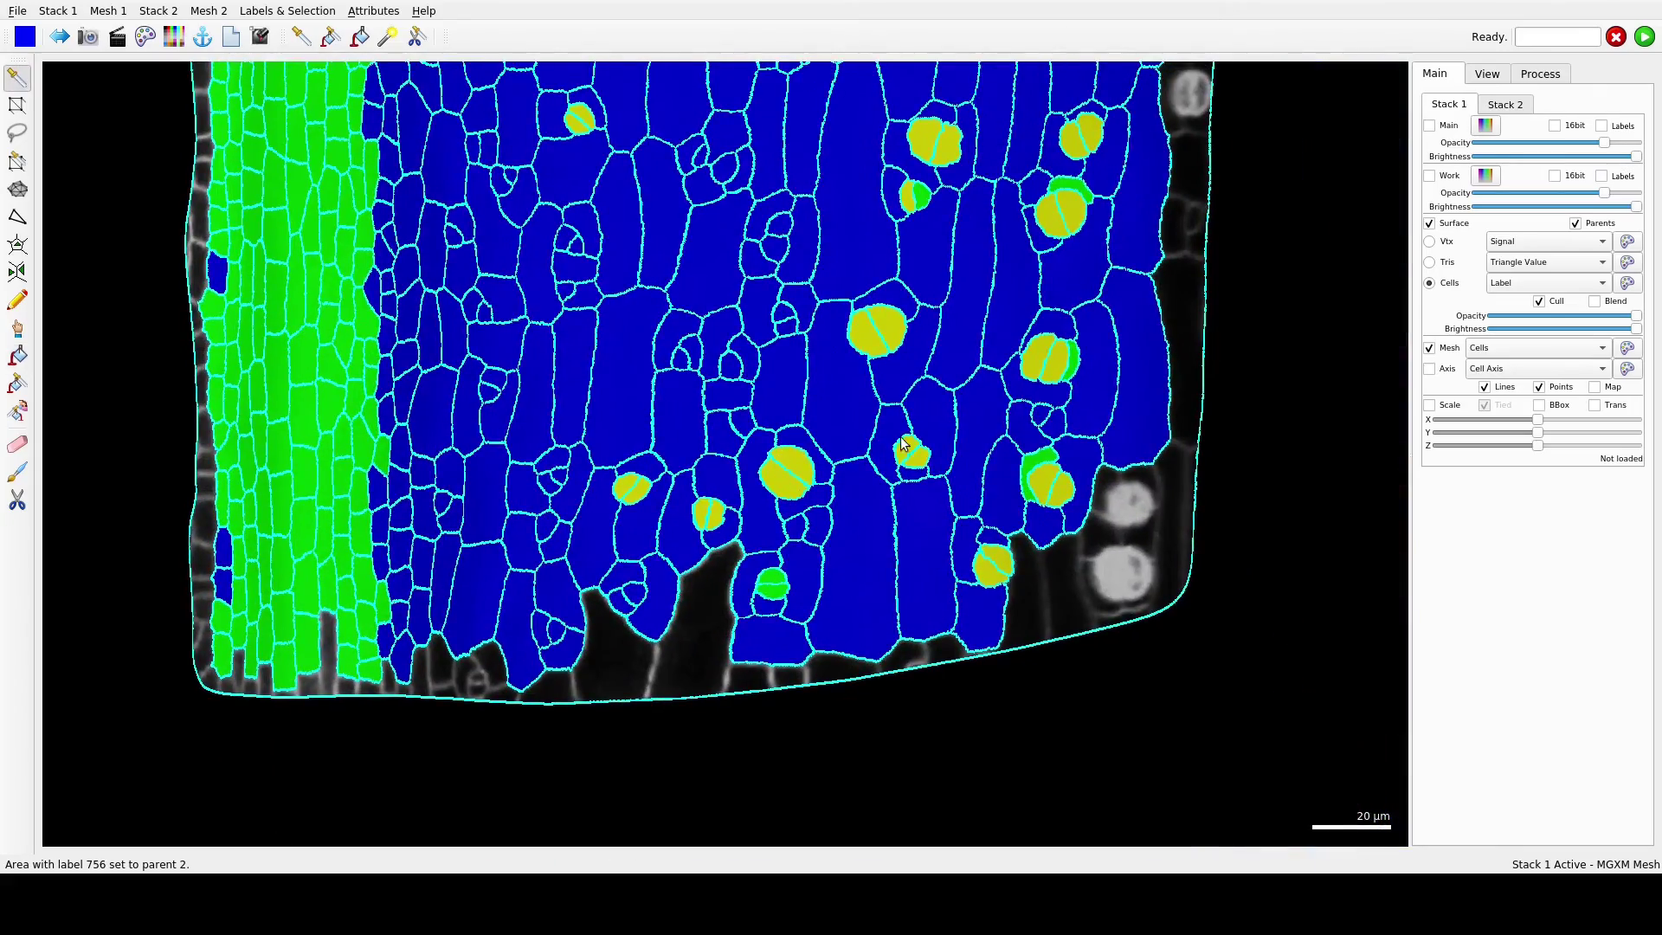
{"action": "left_click", "coordinate": [805, 465]}
{"action": "left_click", "coordinate": [22, 357]}
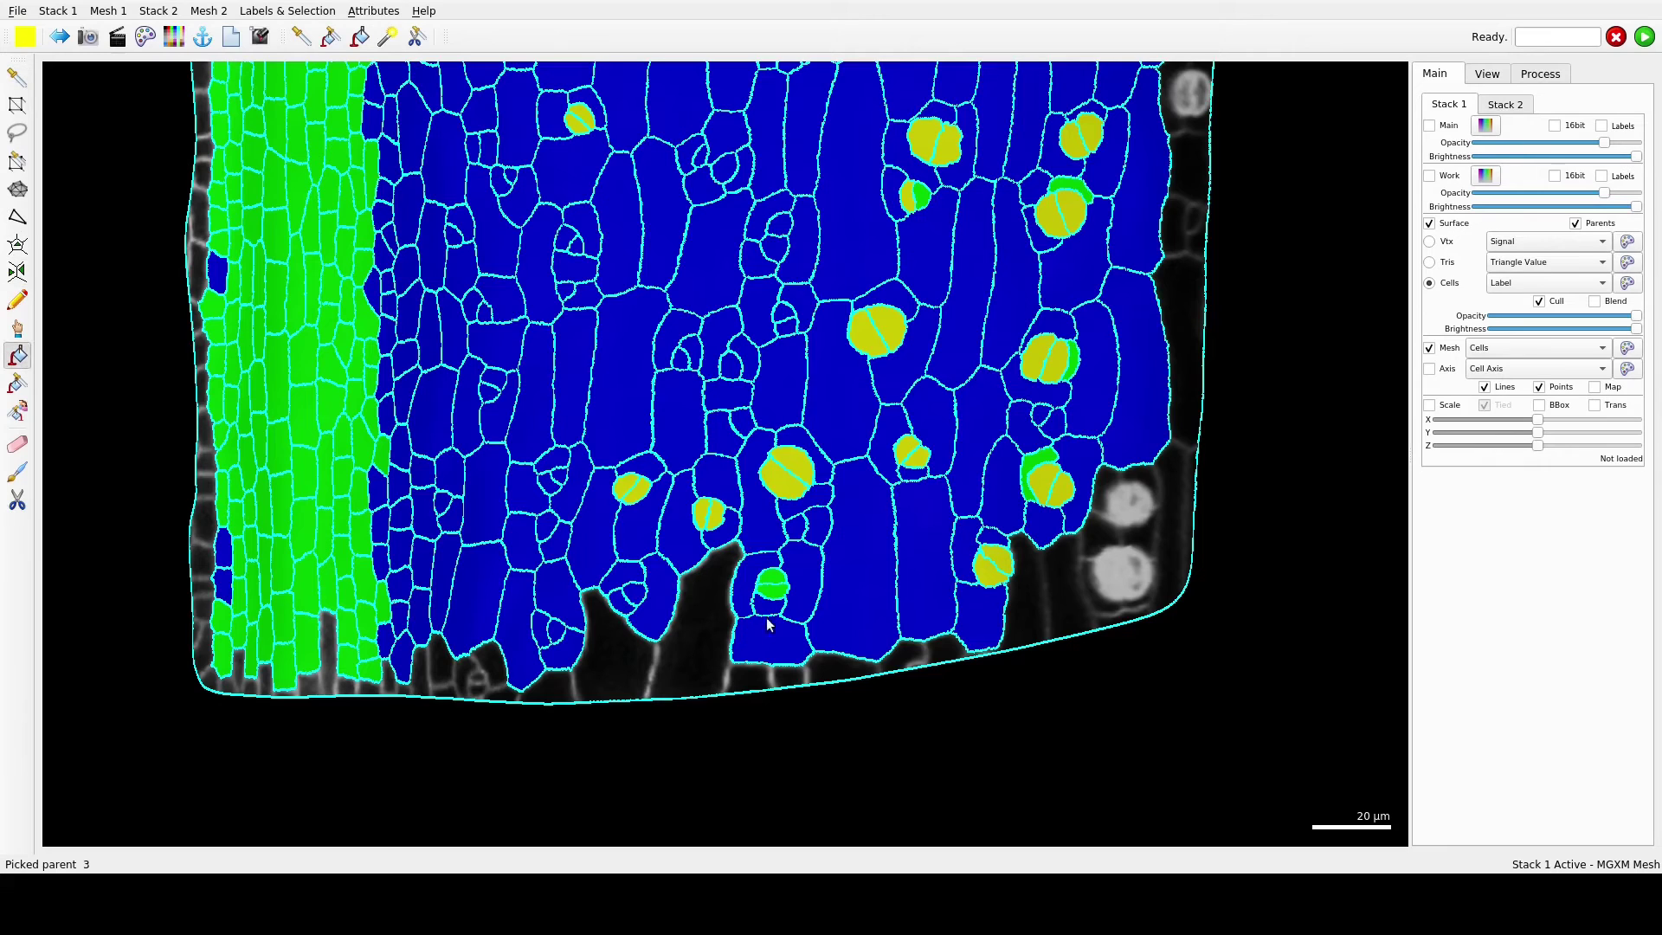
{"action": "left_click", "coordinate": [774, 589]}
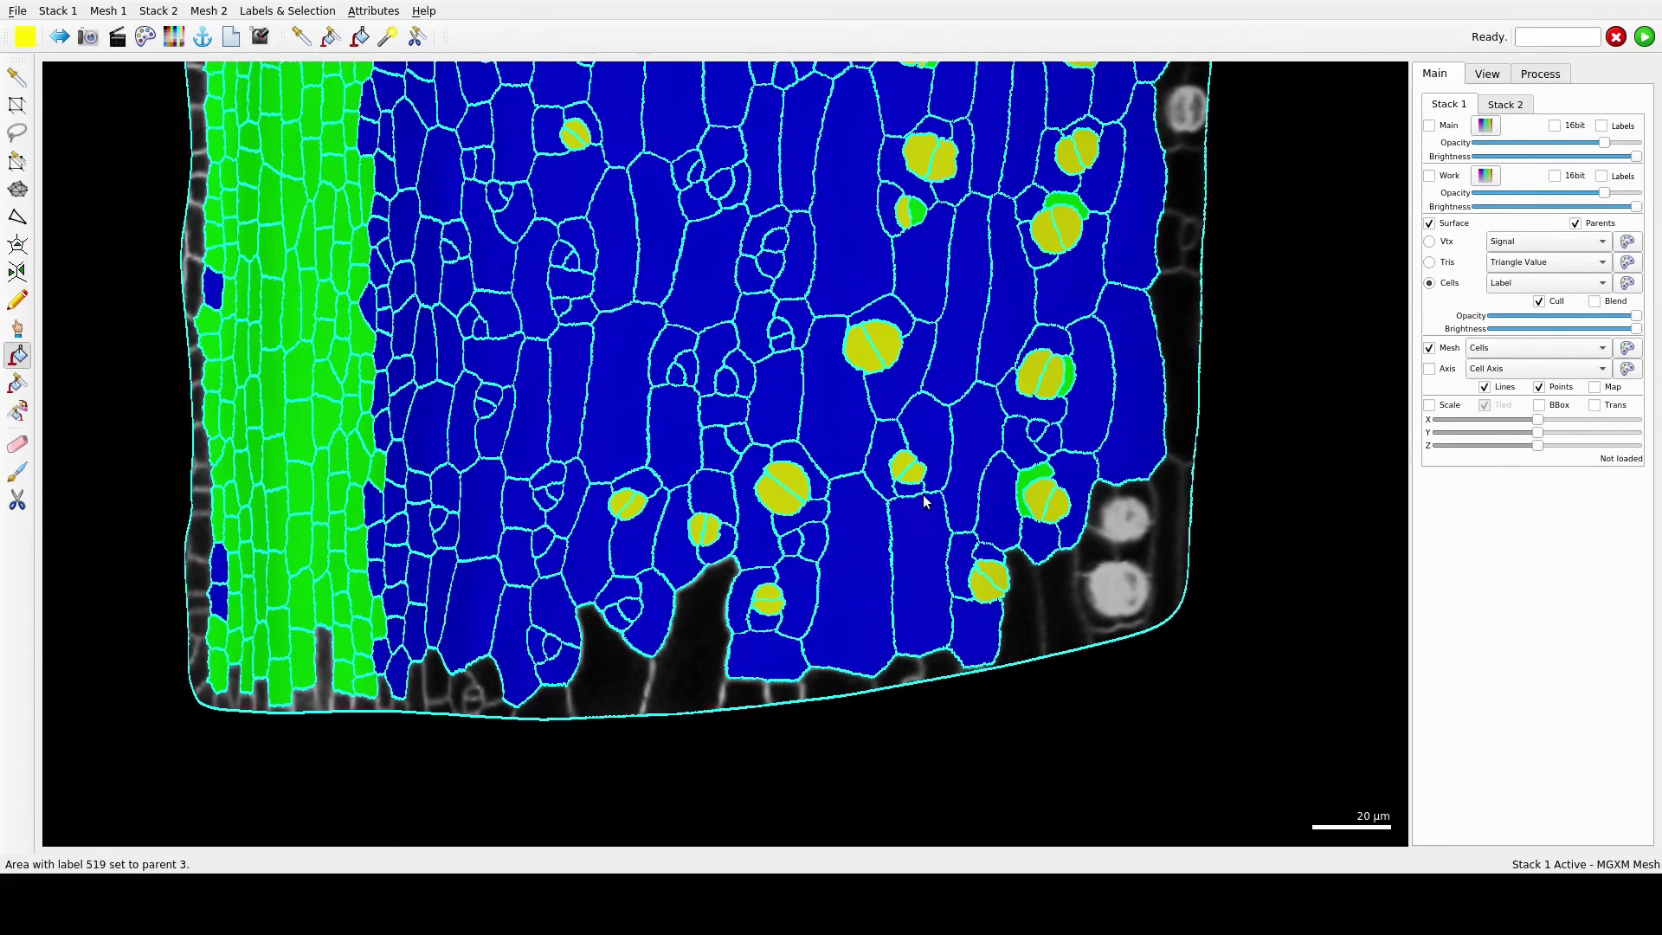
Step: Pick parent label 3 from a large yellow stoma and fill the green half of the small two-coloured stoma above it
{"action": "left_click", "coordinate": [17, 78]}
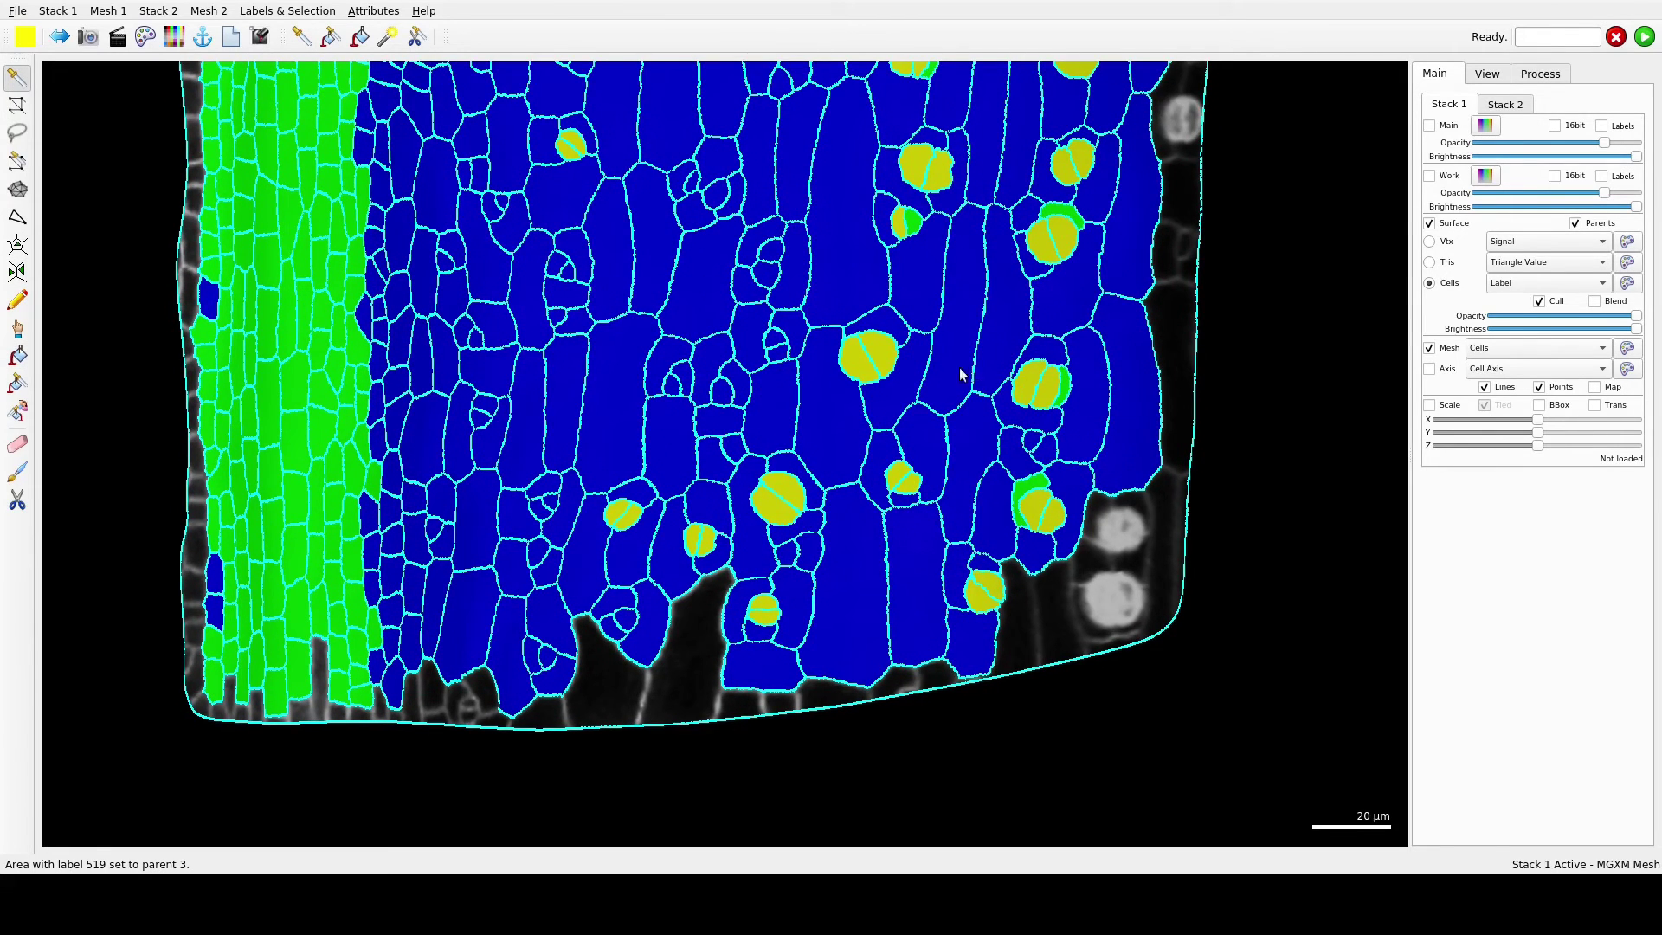
{"action": "left_click", "coordinate": [868, 364]}
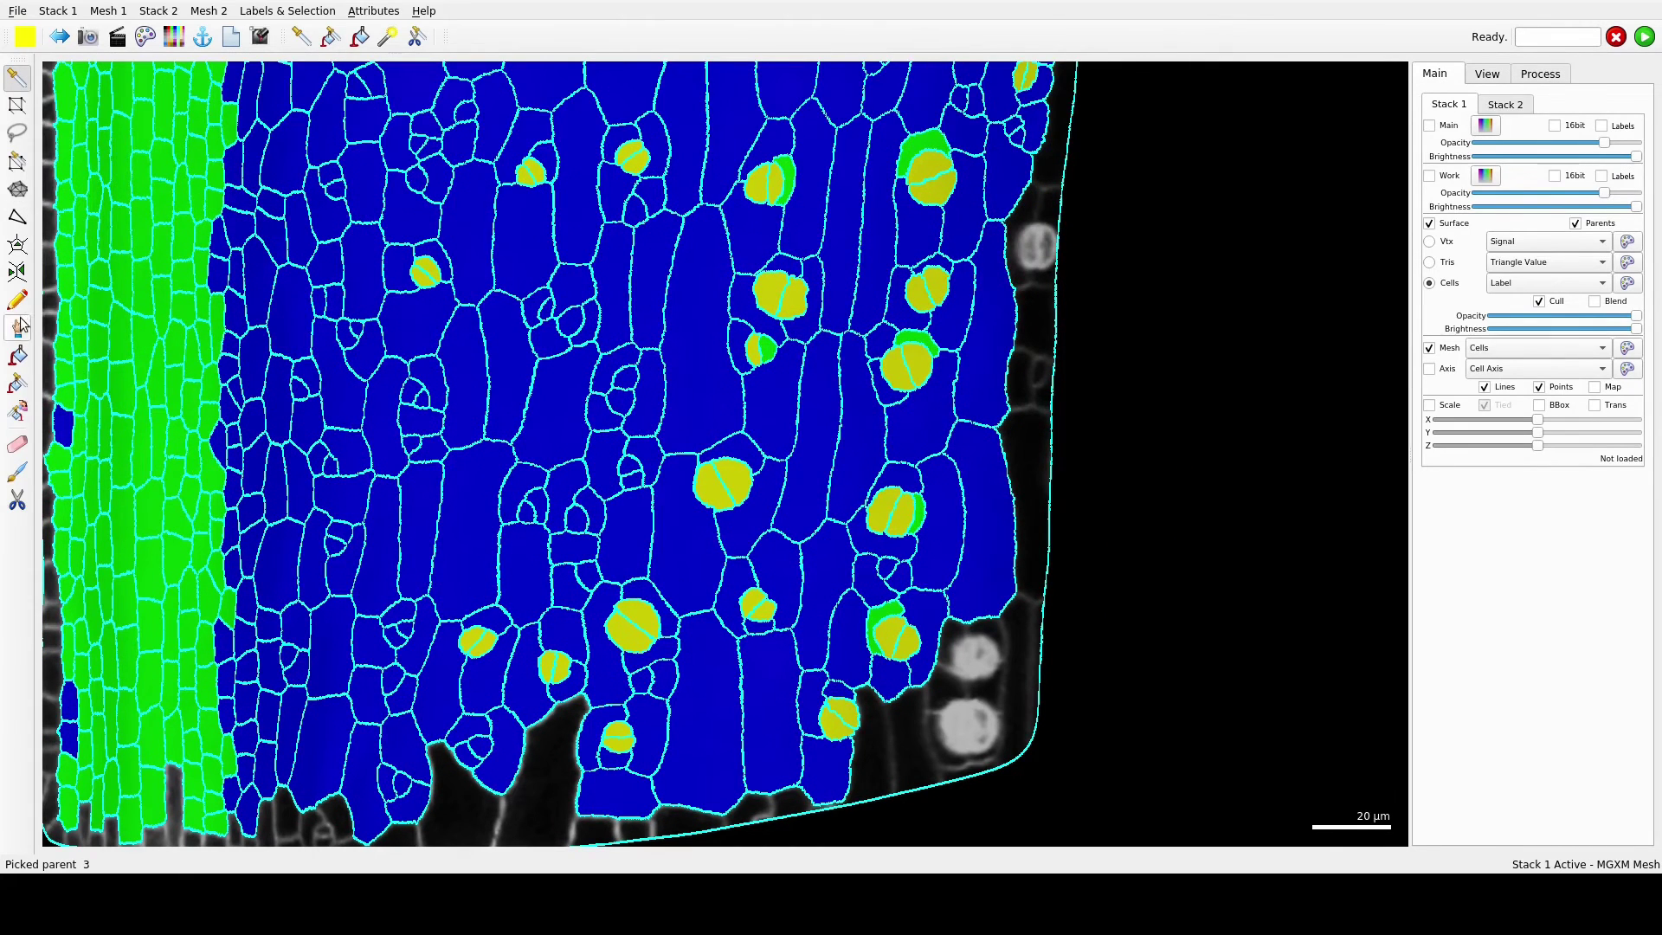
{"action": "left_click", "coordinate": [17, 355]}
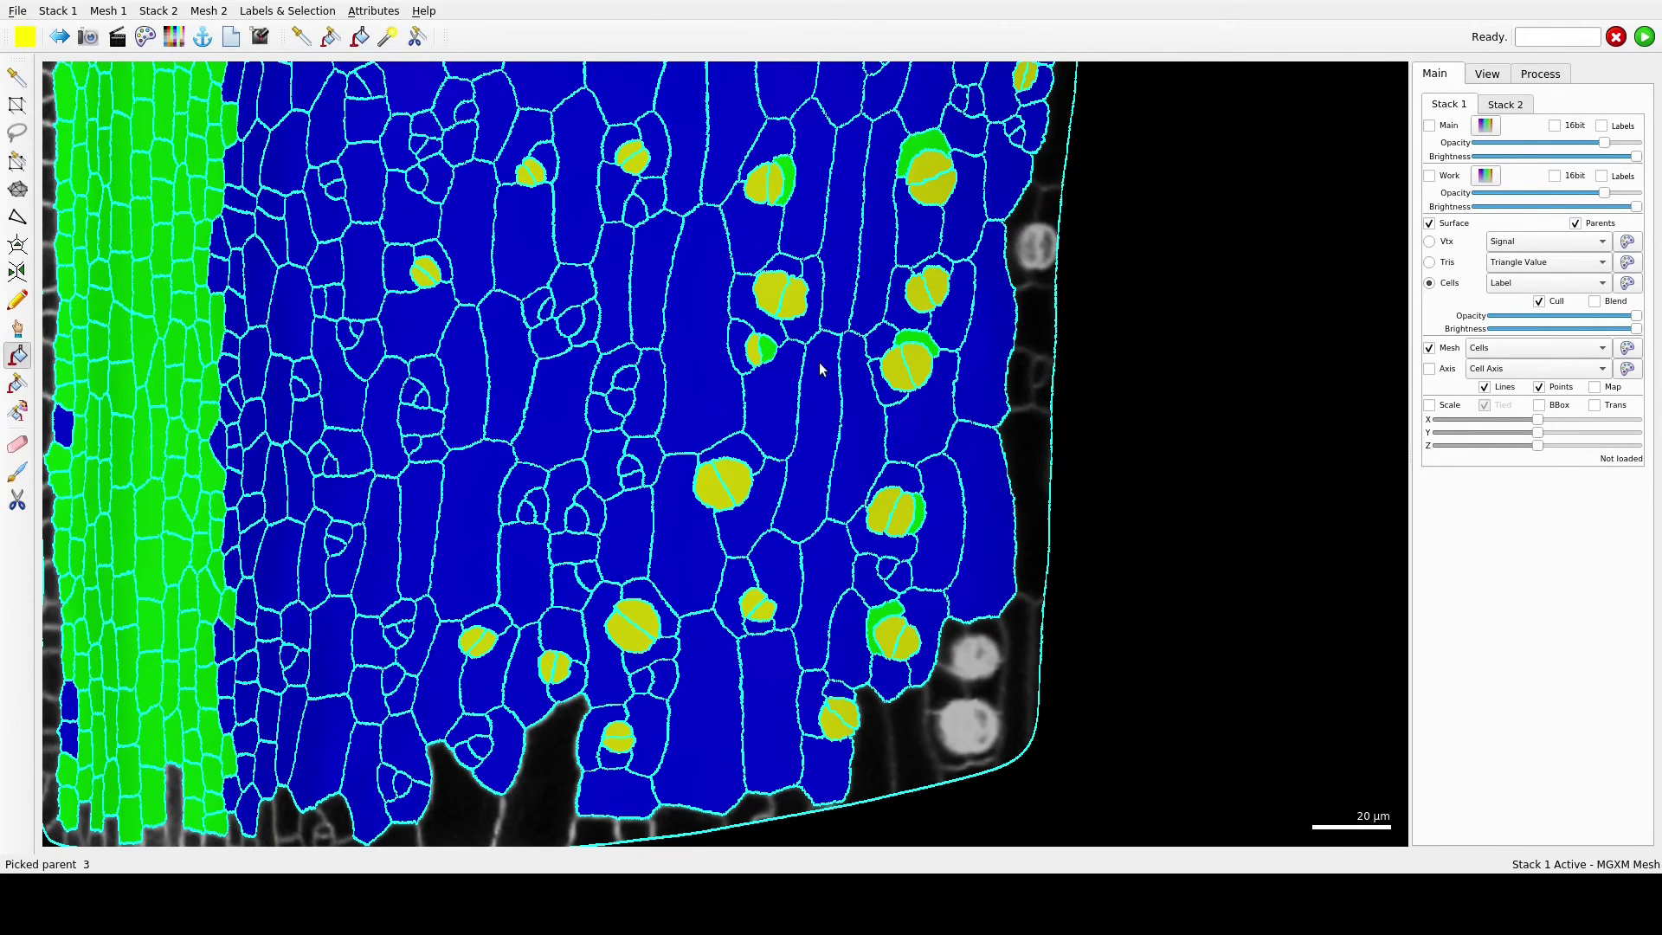
{"action": "left_click", "coordinate": [767, 351]}
Step: Pick parent label 2 from a blue cell and fill the green cell beside the upper central stoma with it
{"action": "left_click", "coordinate": [17, 77]}
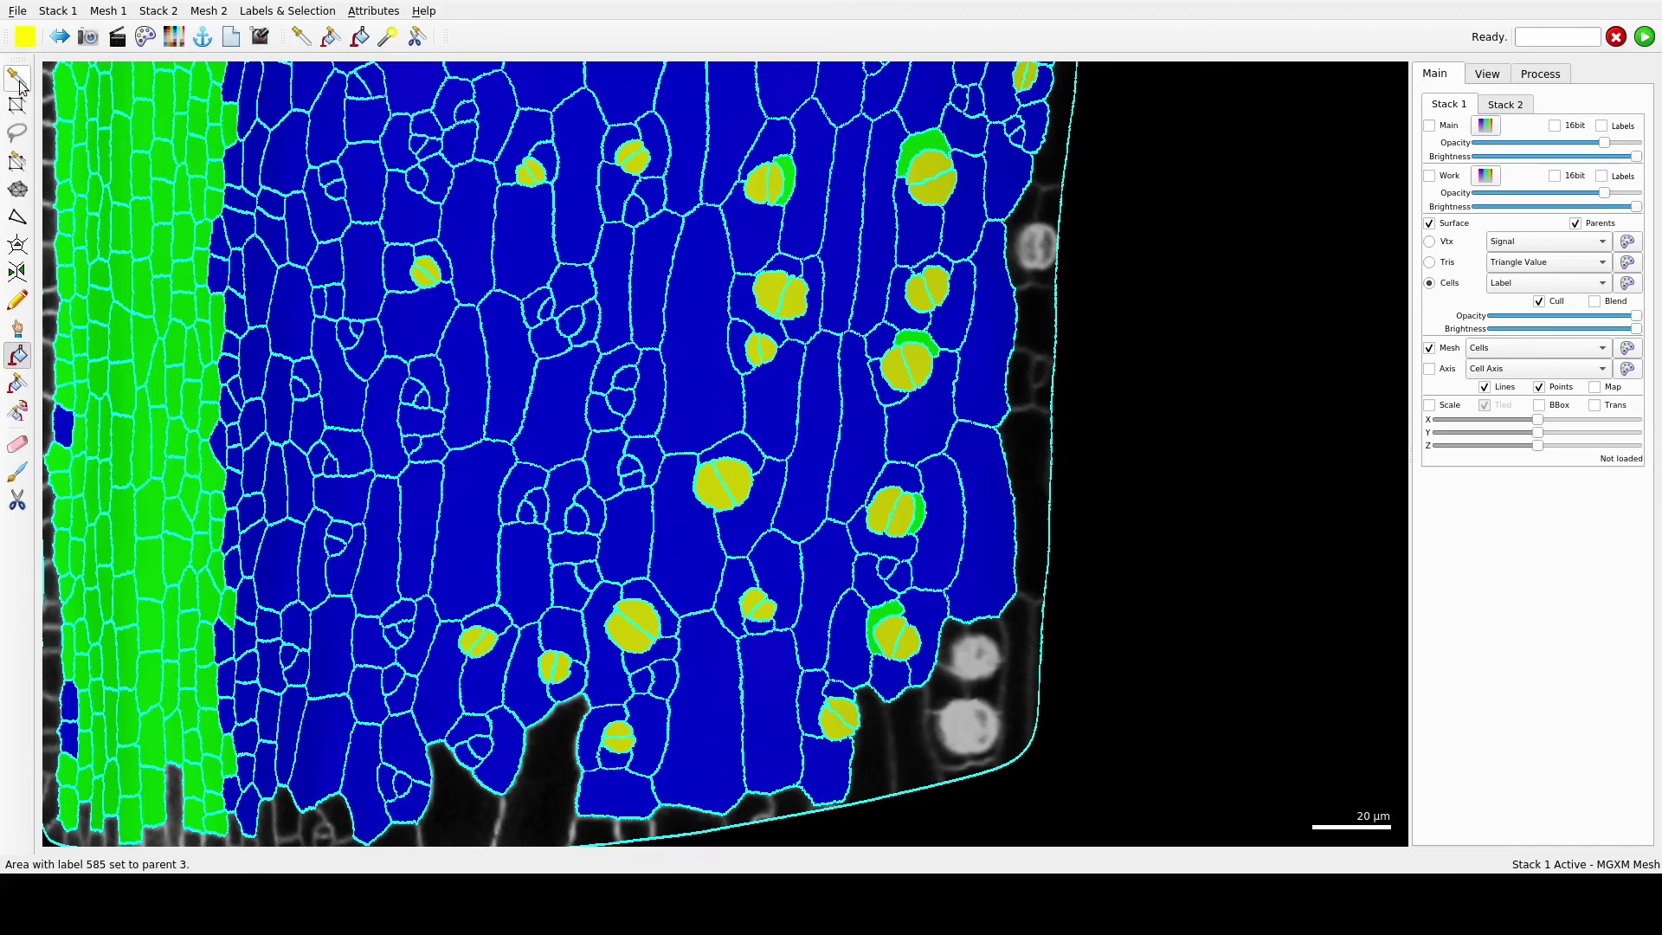
{"action": "left_click", "coordinate": [853, 210]}
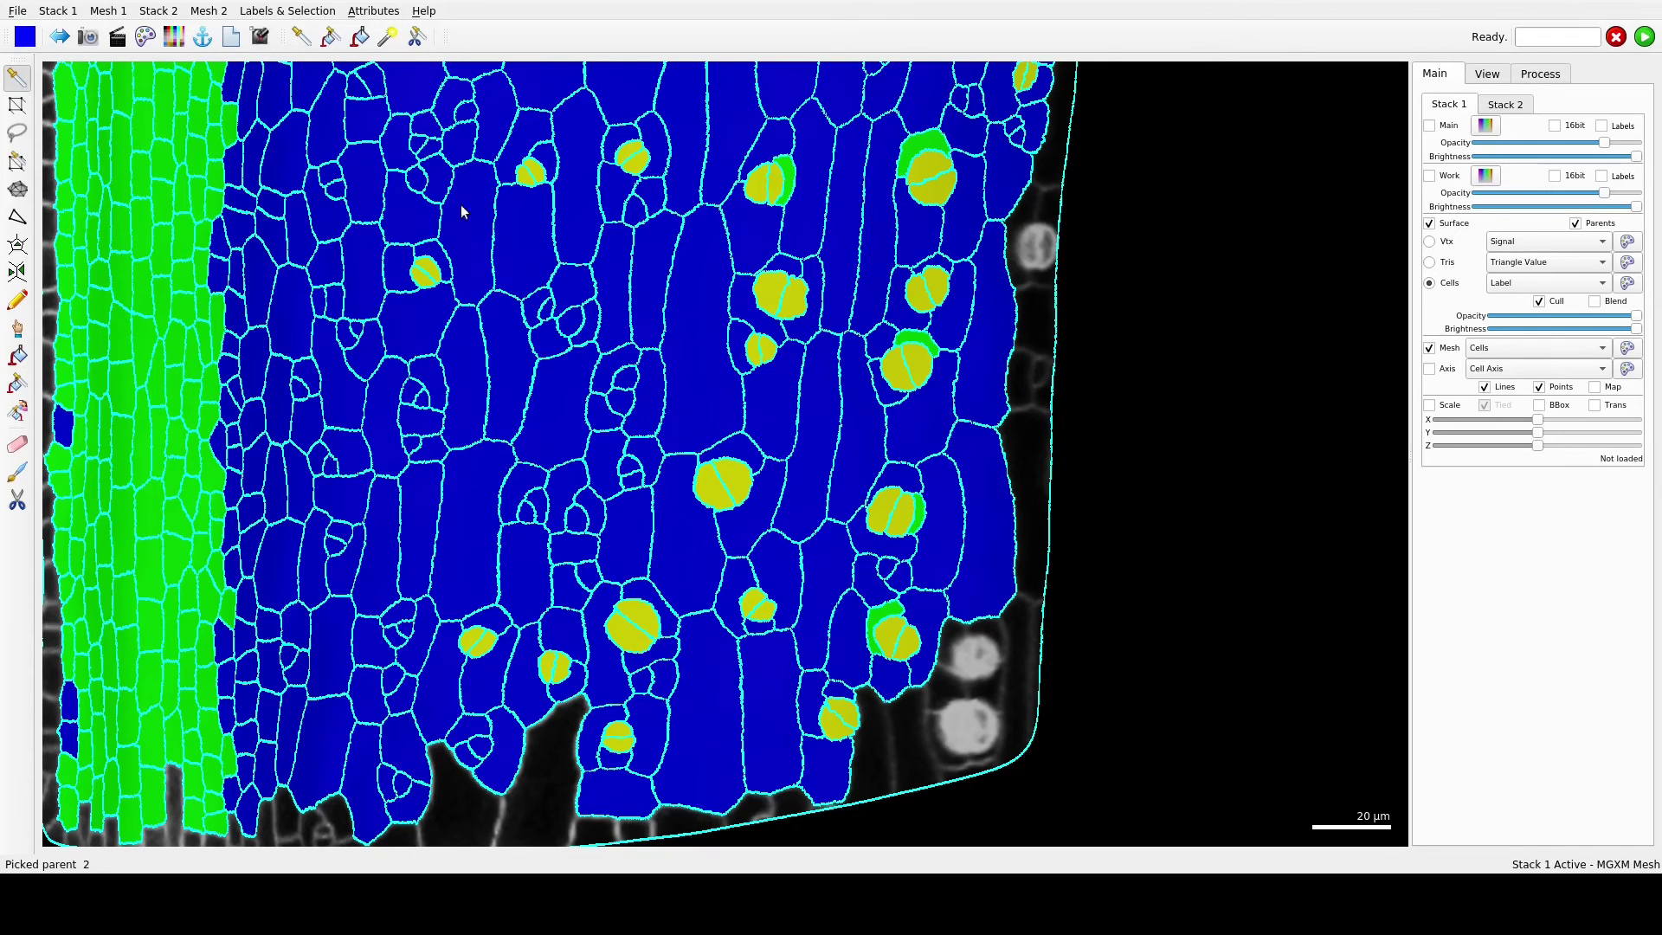
{"action": "left_click", "coordinate": [16, 355]}
{"action": "left_click", "coordinate": [787, 173]}
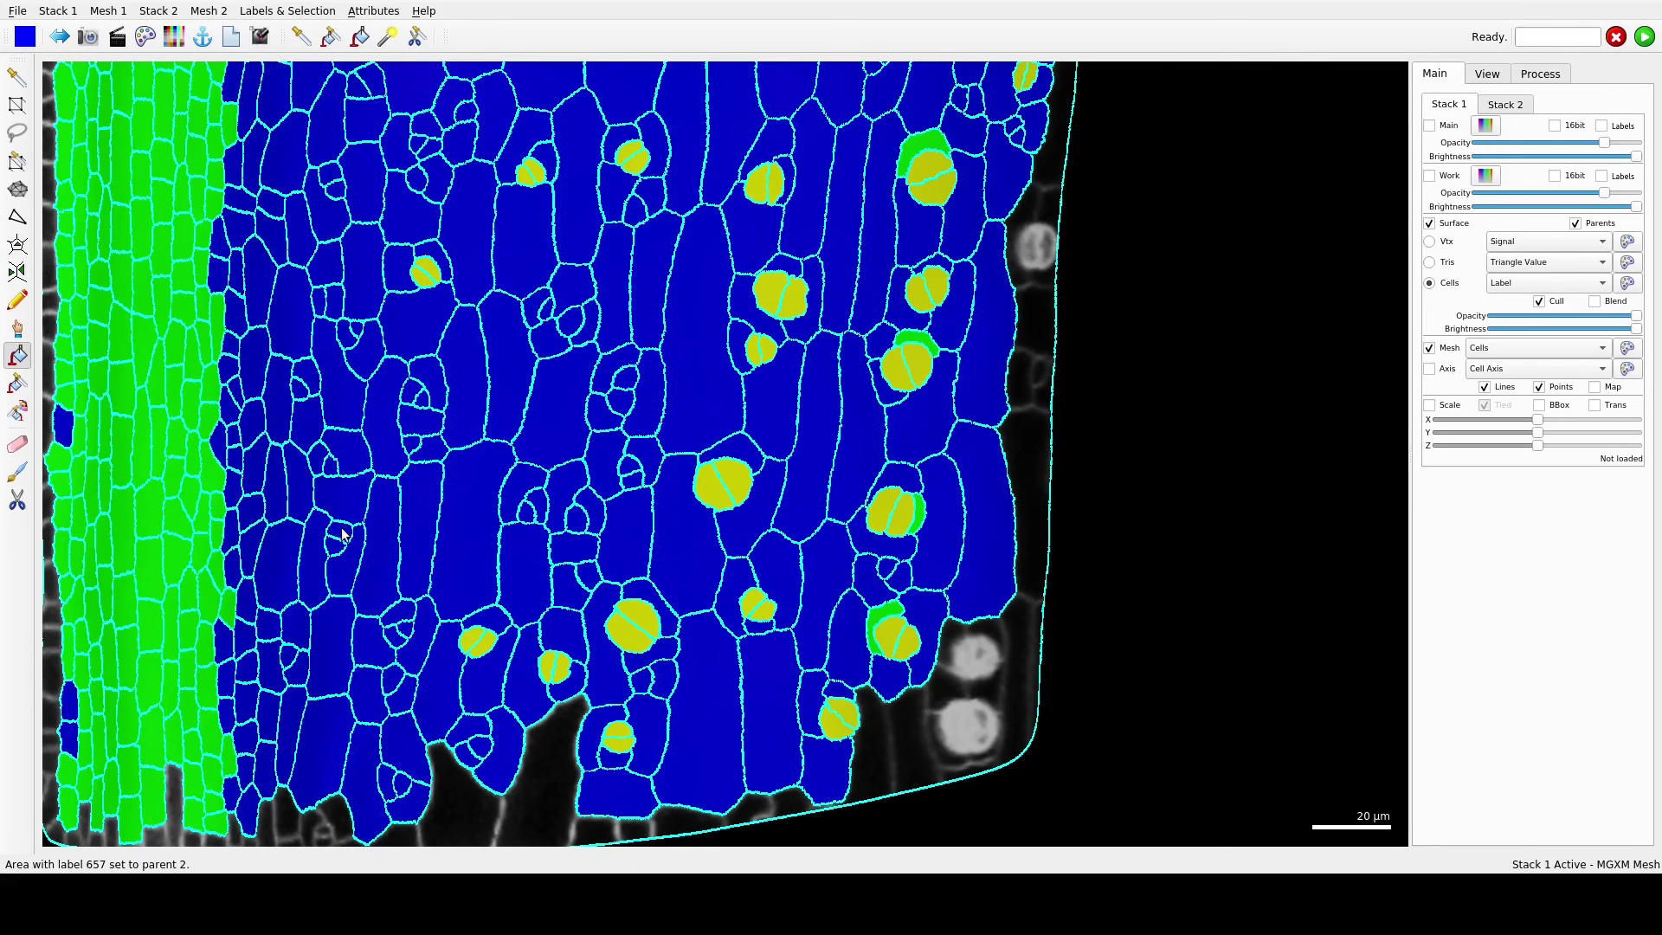
Step: Pick parent label 1 from the green band and fill the stray blue cells along the band's outer edge with it
{"action": "right_click_drag", "start_coordinate": [364, 635], "coordinate": [564, 605]}
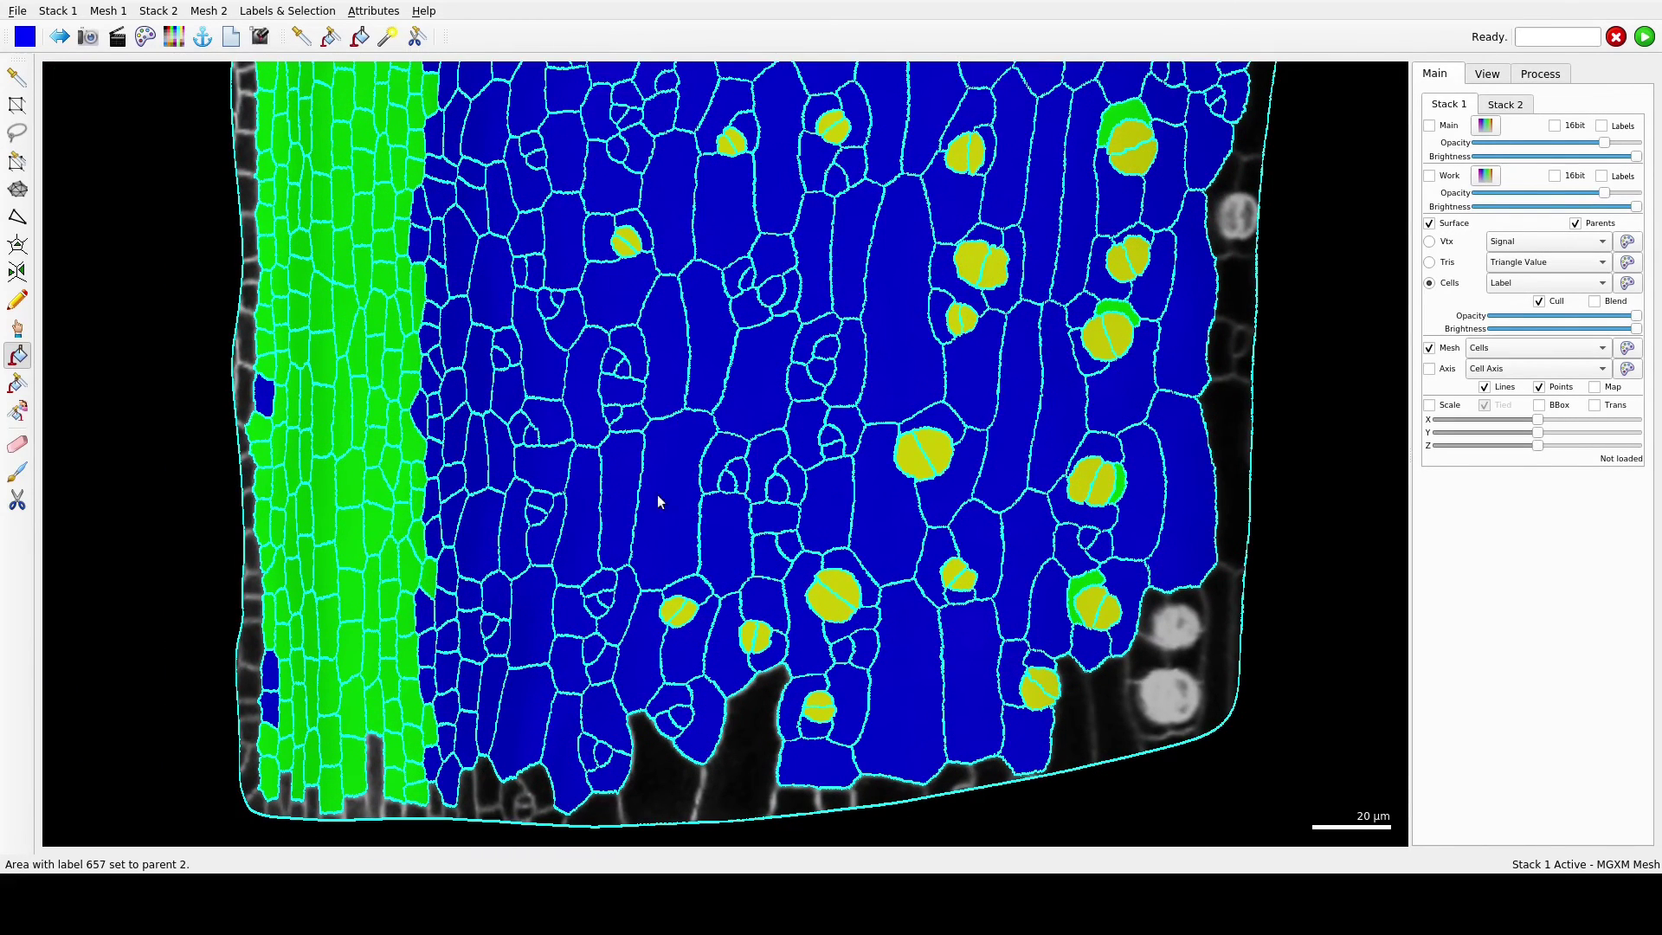
{"action": "right_click_drag", "start_coordinate": [520, 529], "coordinate": [628, 512]}
{"action": "left_click", "coordinate": [12, 78]}
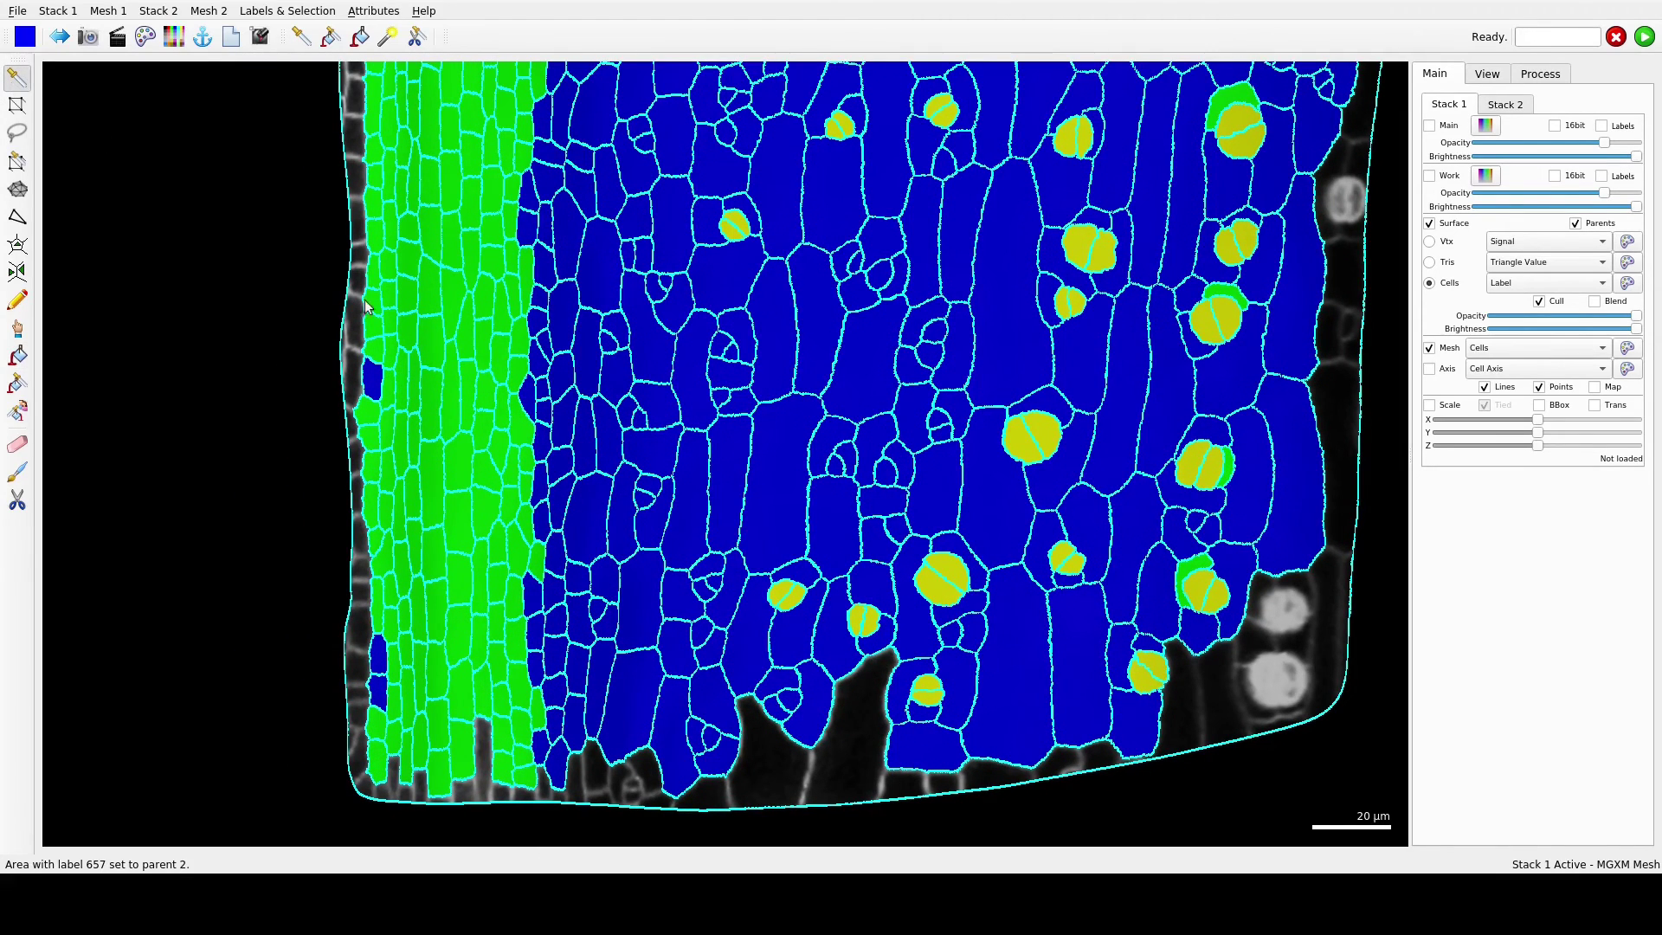
{"action": "left_click", "coordinate": [417, 319], "text": "alt"}
{"action": "left_click", "coordinate": [17, 355]}
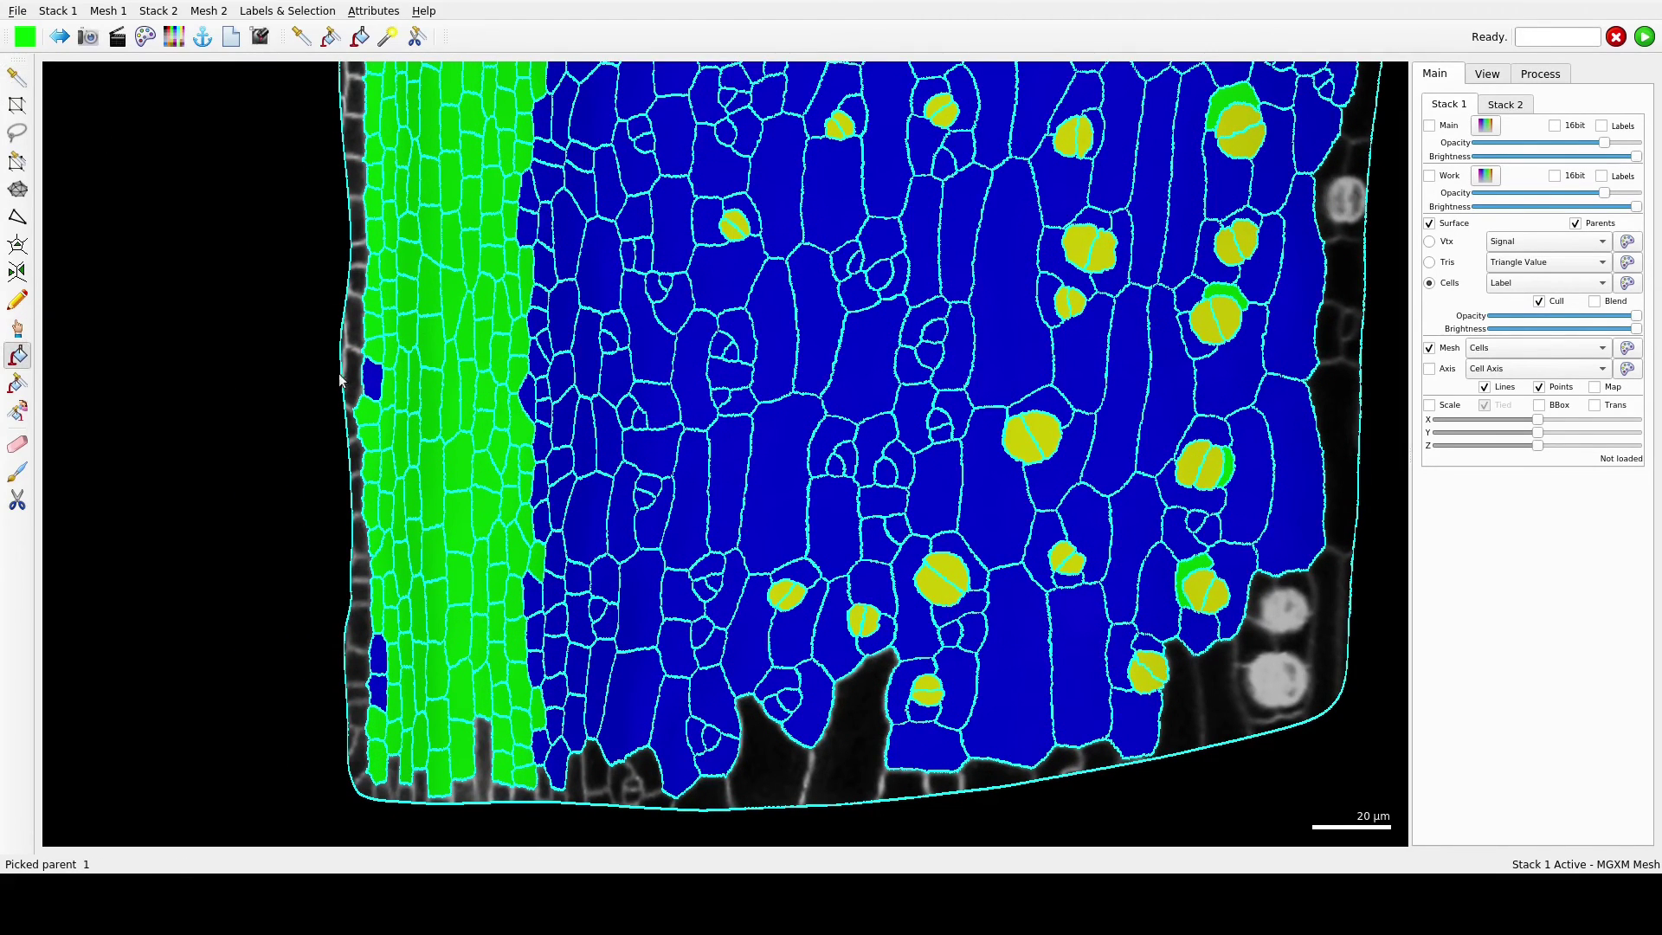
{"action": "left_click", "coordinate": [371, 479]}
{"action": "left_click", "coordinate": [373, 380]}
{"action": "left_click", "coordinate": [379, 660]}
{"action": "left_click", "coordinate": [378, 693]}
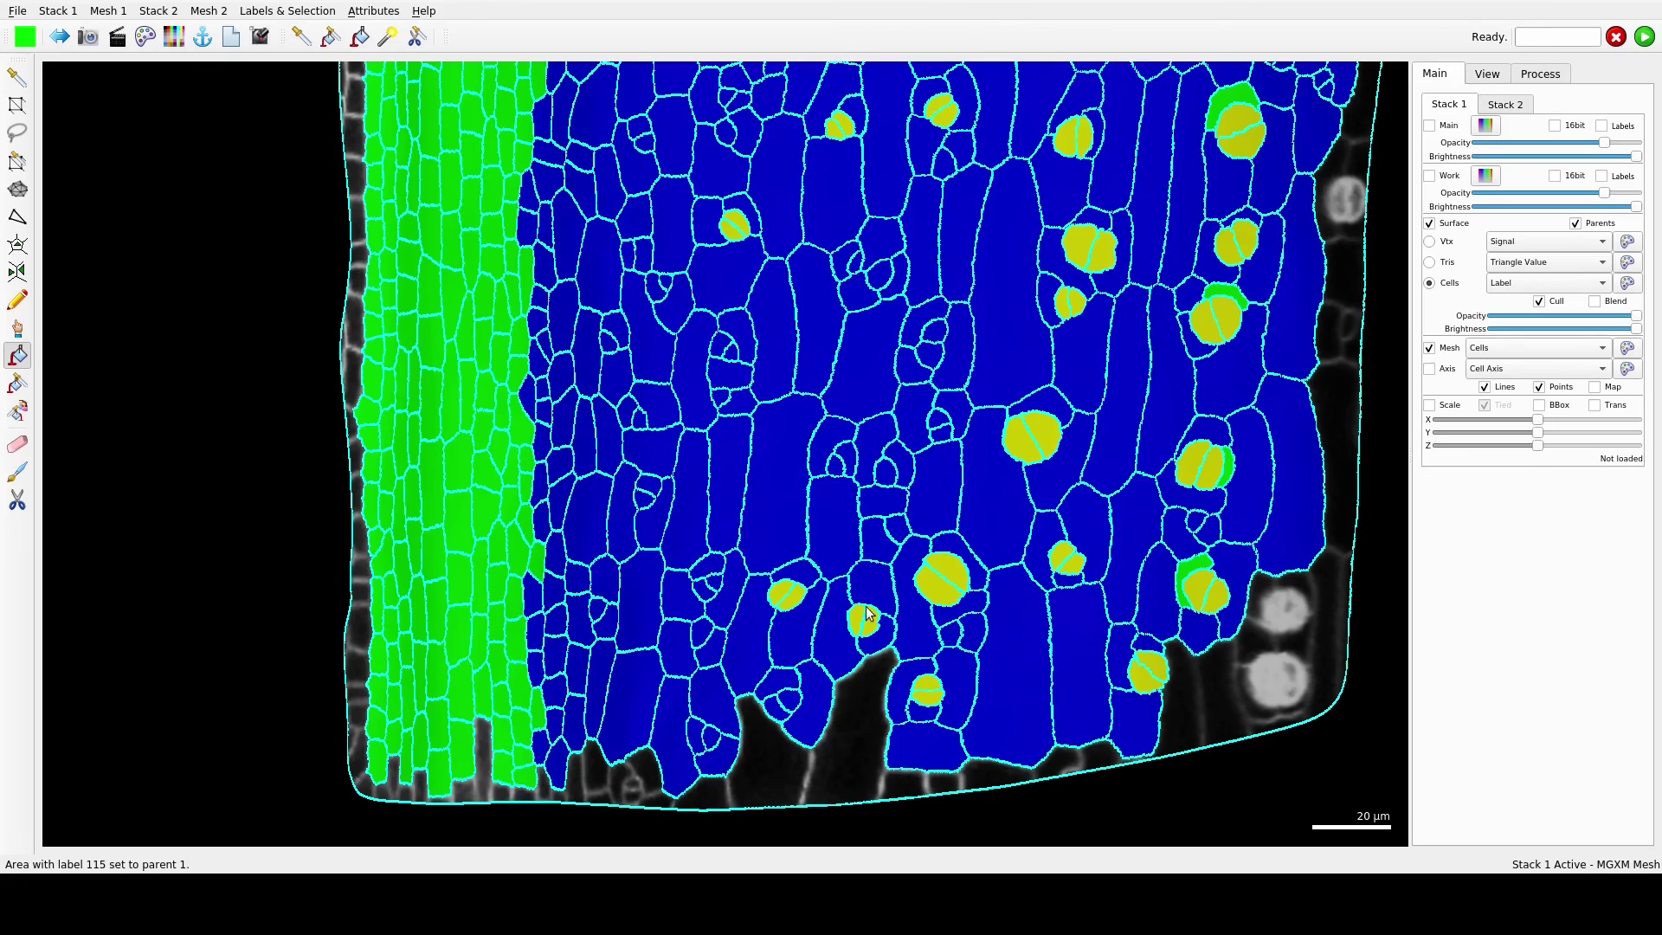
Step: Pick parent label 2 from a blue cell and fill the green cells adjoining three stomata near the tissue's outer edge
{"action": "right_click_drag", "start_coordinate": [806, 490], "coordinate": [266, 508]}
{"action": "left_click", "coordinate": [17, 78]}
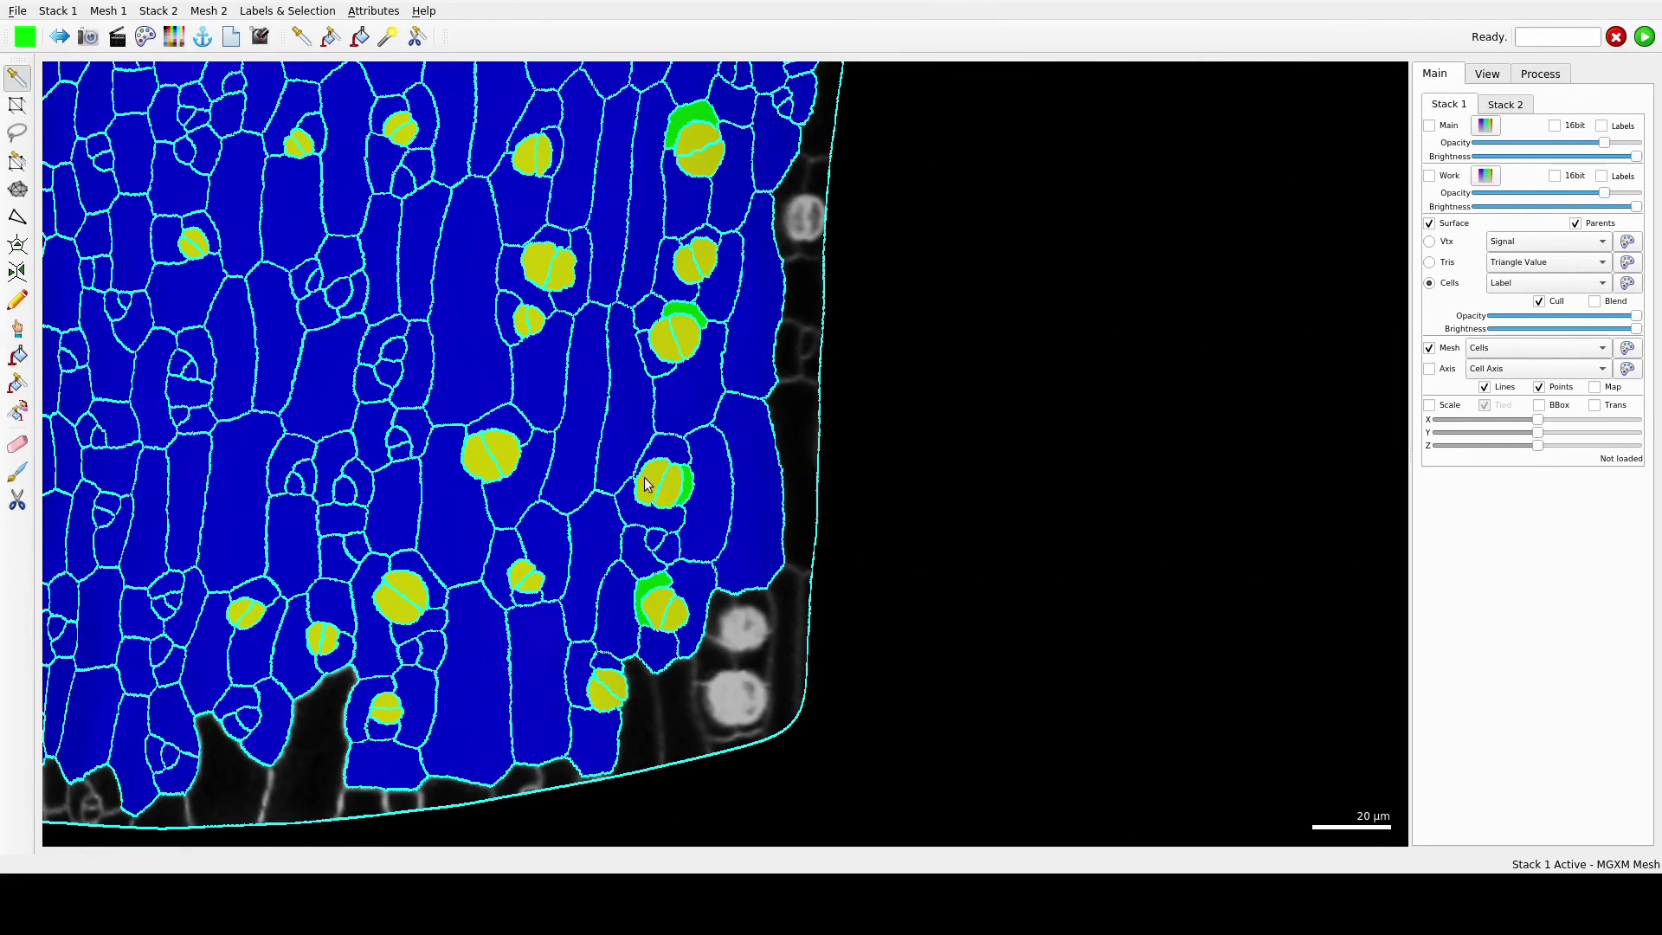
{"action": "left_click", "coordinate": [629, 467]}
{"action": "left_click", "coordinate": [18, 354]}
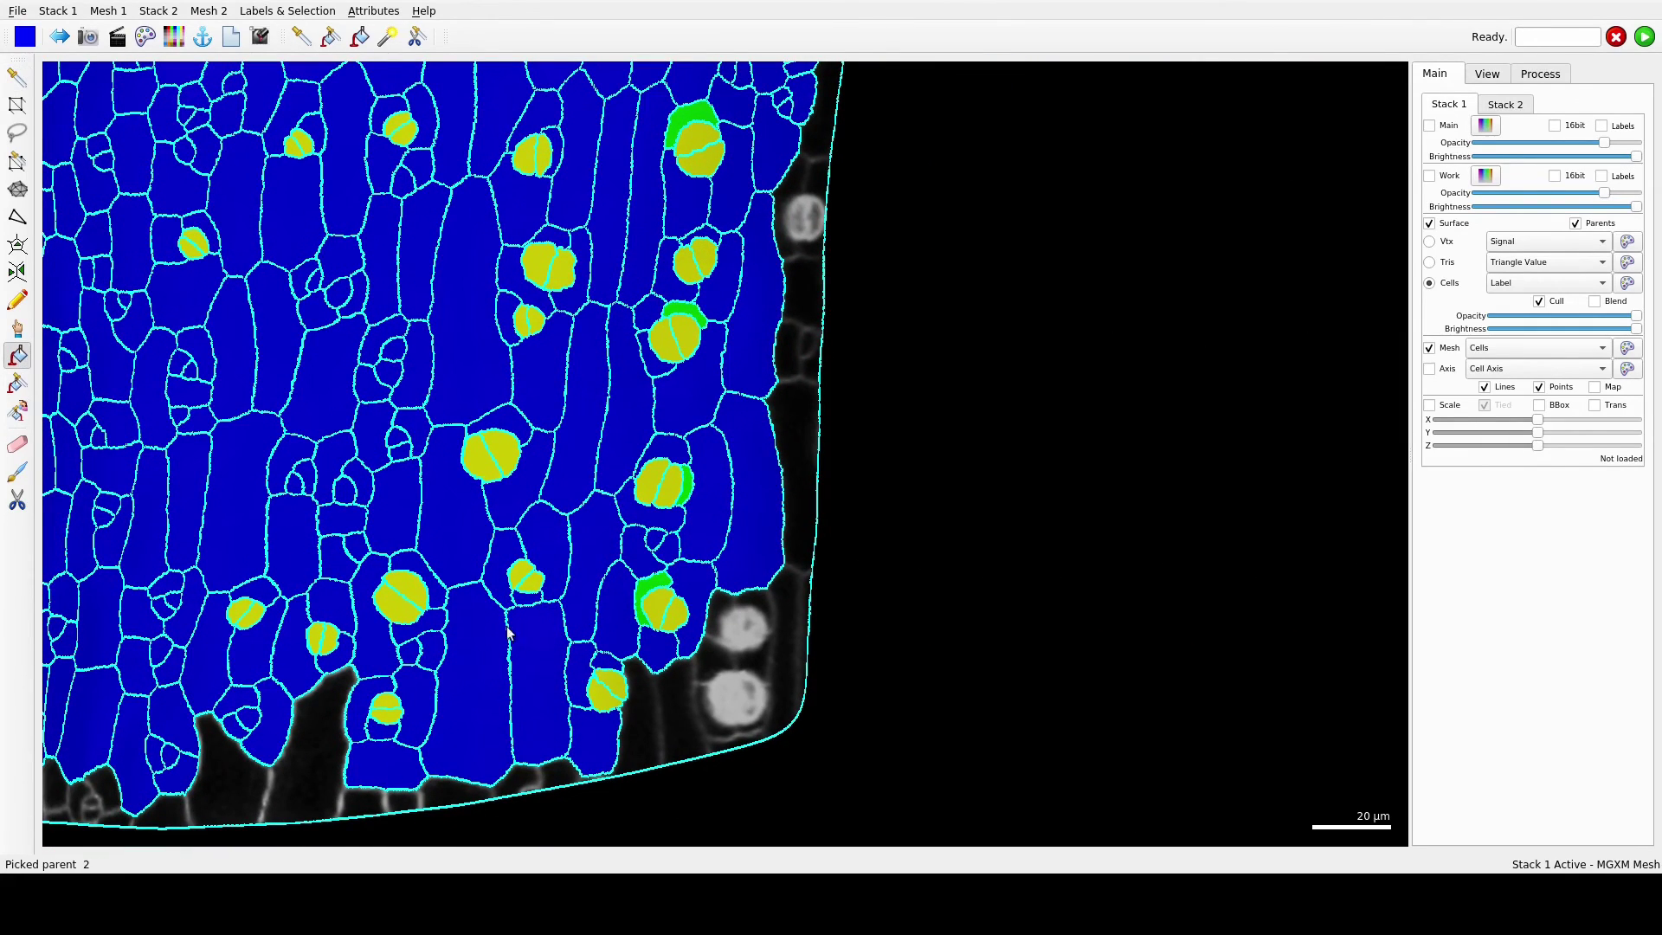
{"action": "left_click", "coordinate": [658, 592]}
{"action": "left_click", "coordinate": [686, 484]}
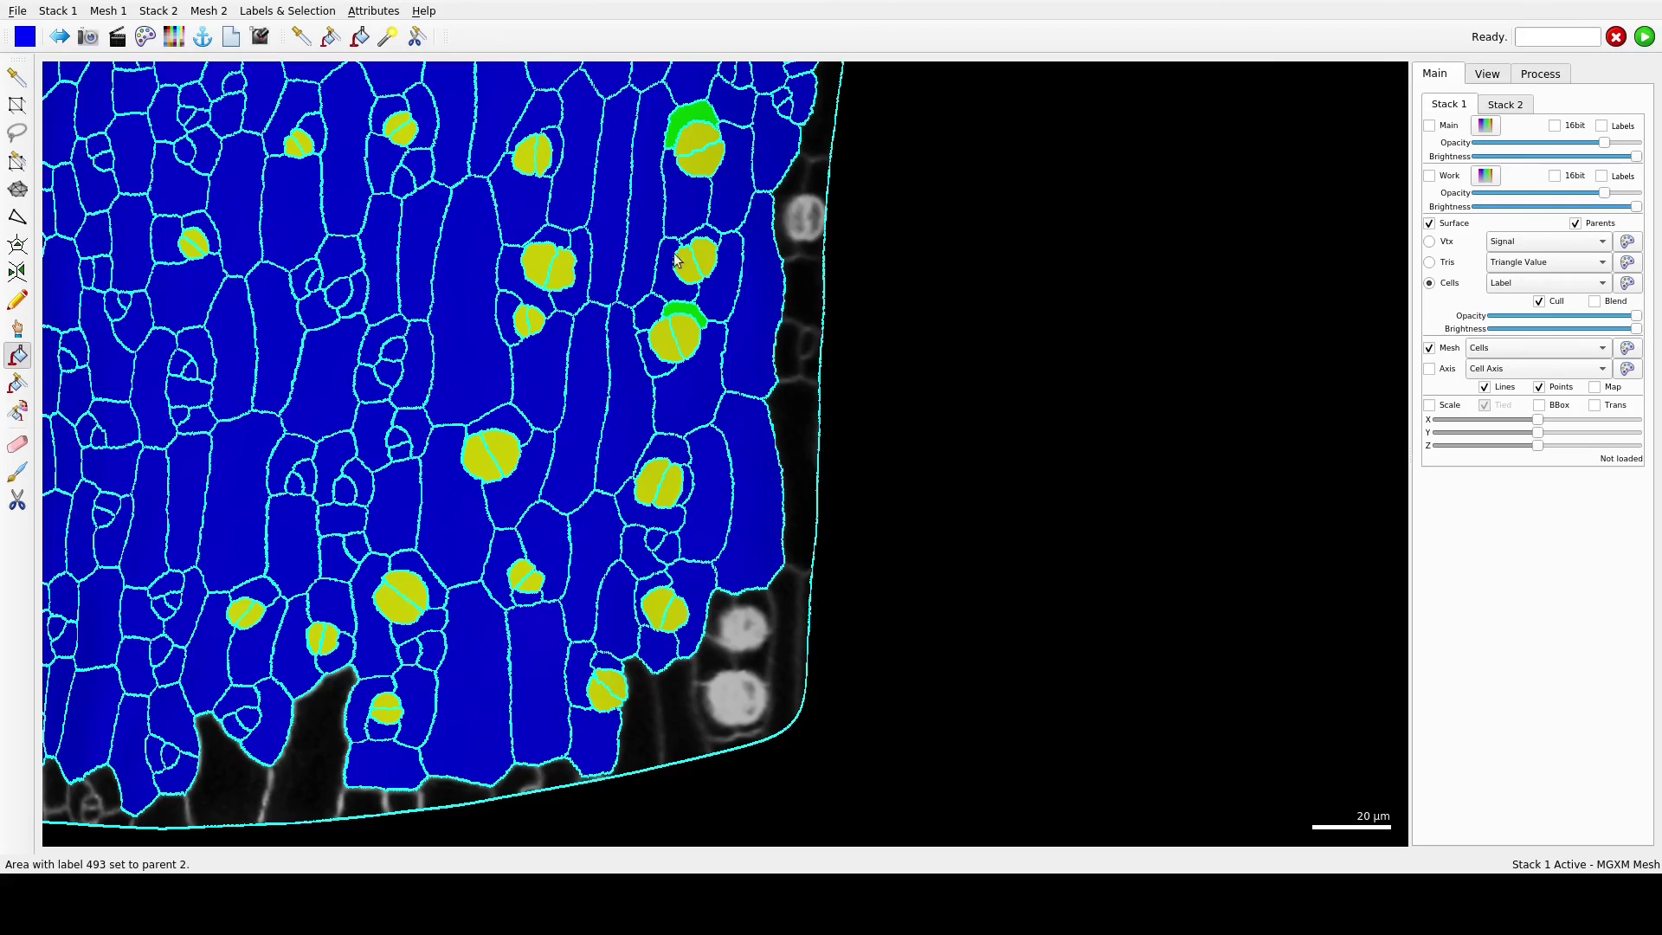
{"action": "left_click", "coordinate": [692, 318]}
Step: Fill the green cells directly above two large stomata further up the tissue with parent label 2
{"action": "right_click_drag", "start_coordinate": [744, 155], "coordinate": [794, 546]}
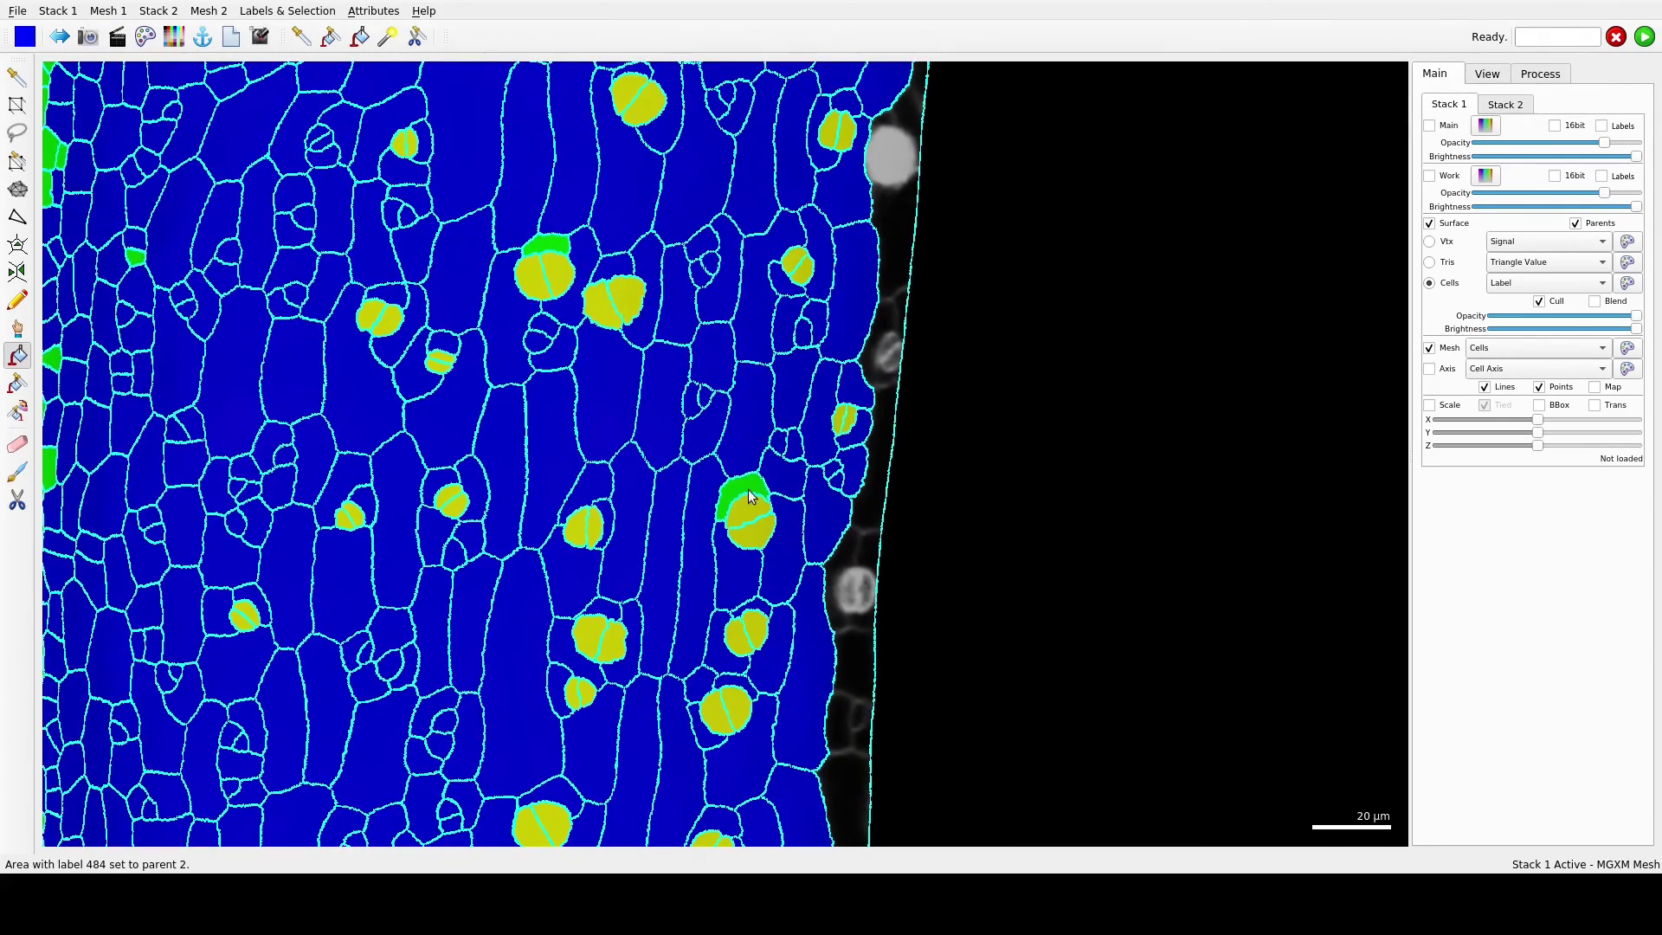
{"action": "left_click", "coordinate": [749, 488], "text": "alt"}
{"action": "left_click", "coordinate": [554, 238], "text": "alt"}
Step: Fill the isolated green cell near the green band and two protruding cells on the band's inner border with parent label 2
{"action": "right_click_drag", "start_coordinate": [581, 217], "coordinate": [1142, 418]}
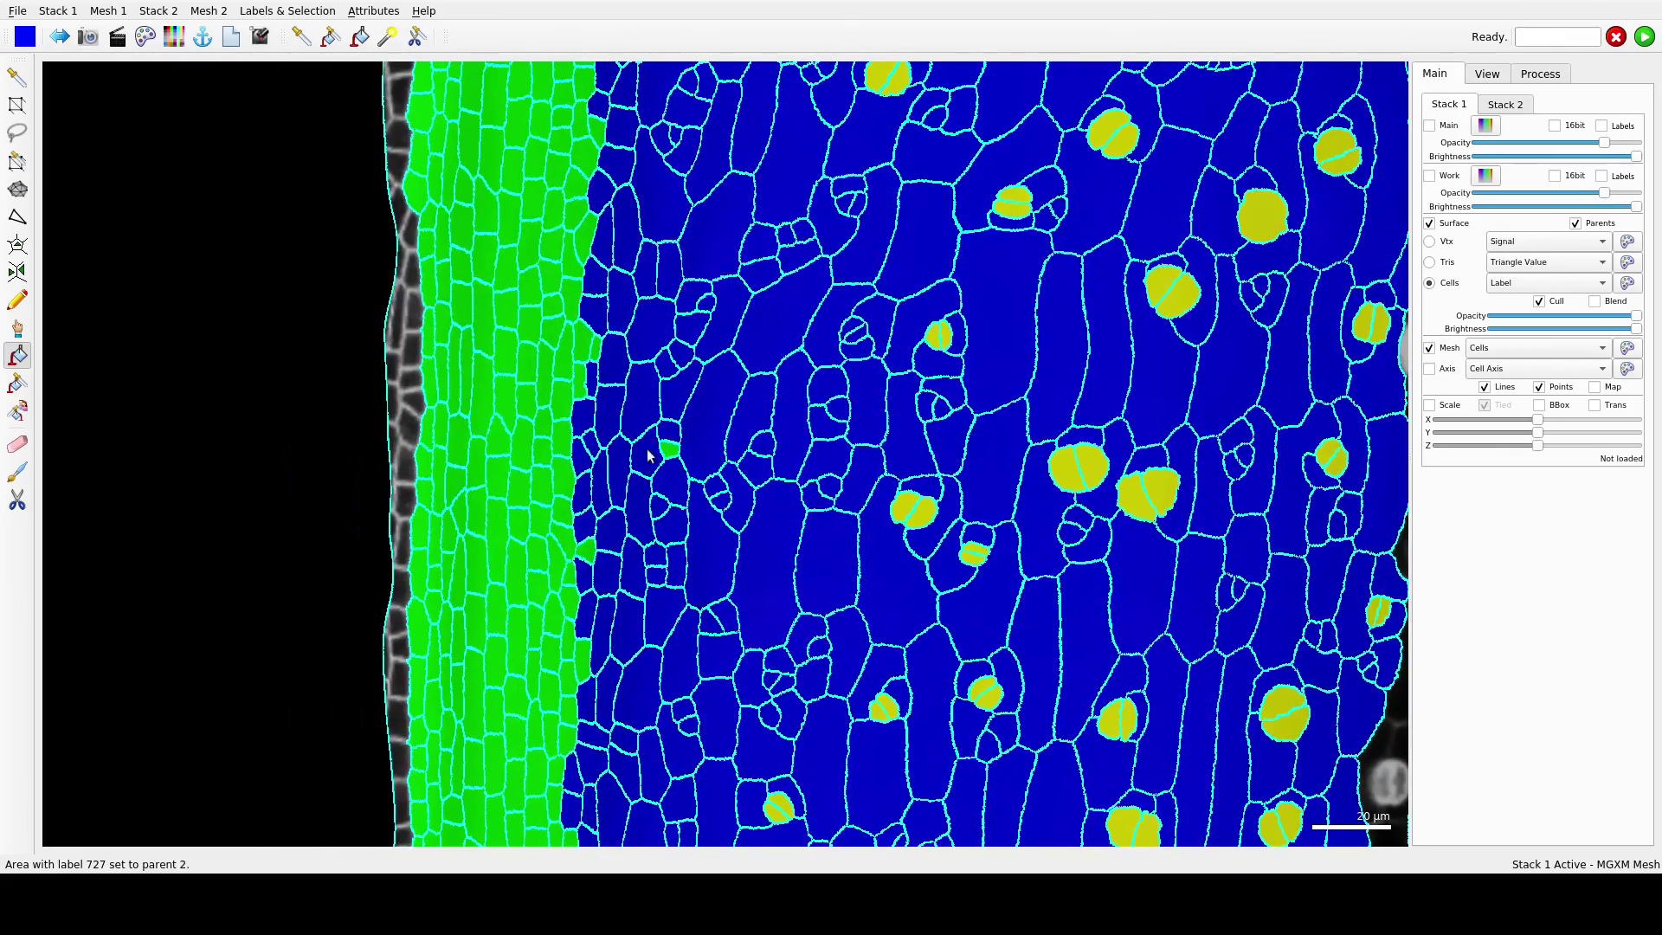
{"action": "left_click", "coordinate": [671, 449], "text": "alt"}
{"action": "left_click", "coordinate": [589, 551], "text": "alt"}
{"action": "left_click", "coordinate": [585, 664], "text": "alt"}
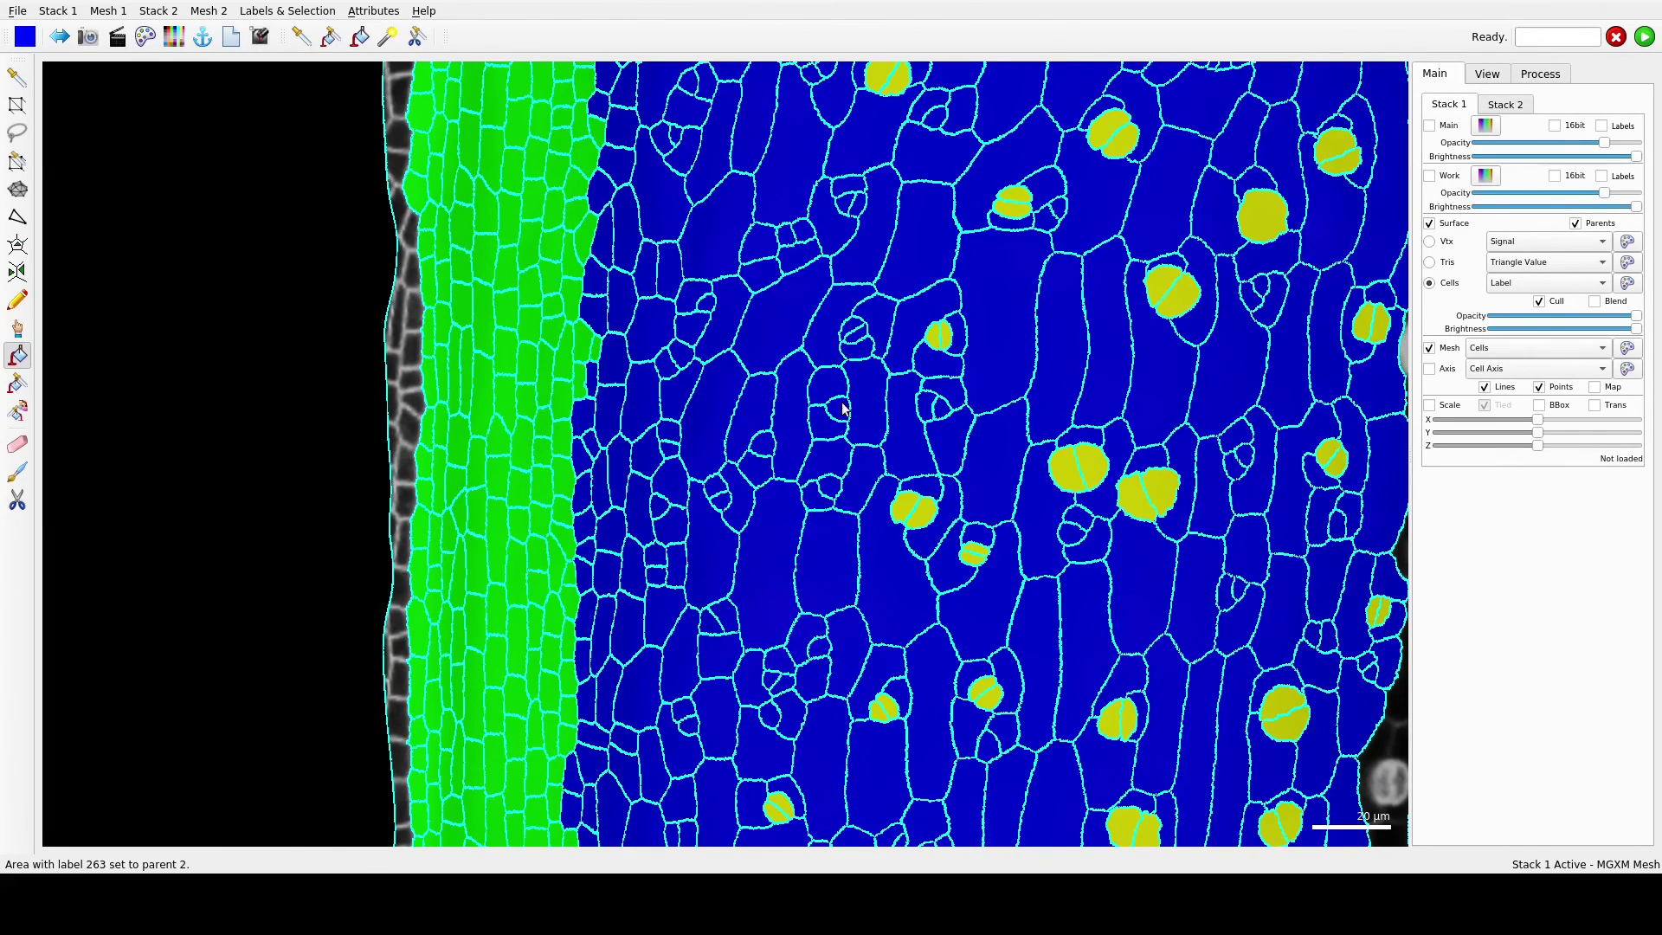
Step: Fill two more protruding green cells on the band's inner border, one in the upper half and one near the lower end, with parent label 2
{"action": "right_click_drag", "start_coordinate": [860, 368], "coordinate": [719, 625]}
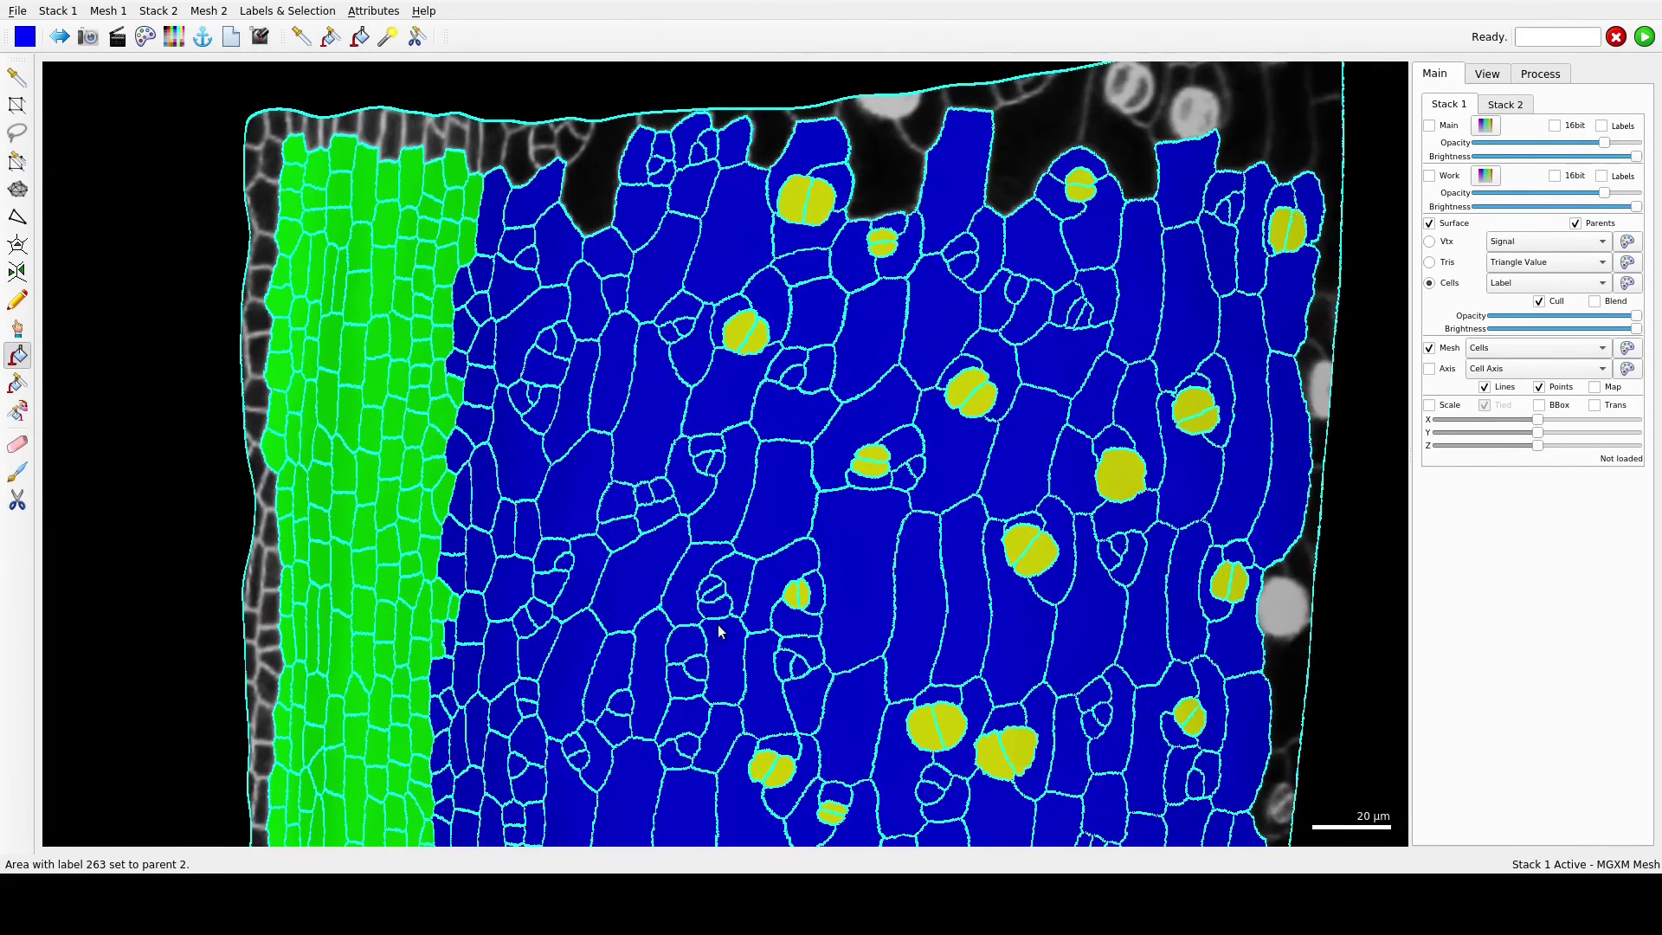
{"action": "left_click", "coordinate": [446, 613], "text": "alt"}
{"action": "scroll", "coordinate": [806, 606], "scroll_direction": "down", "scroll_amount": 5}
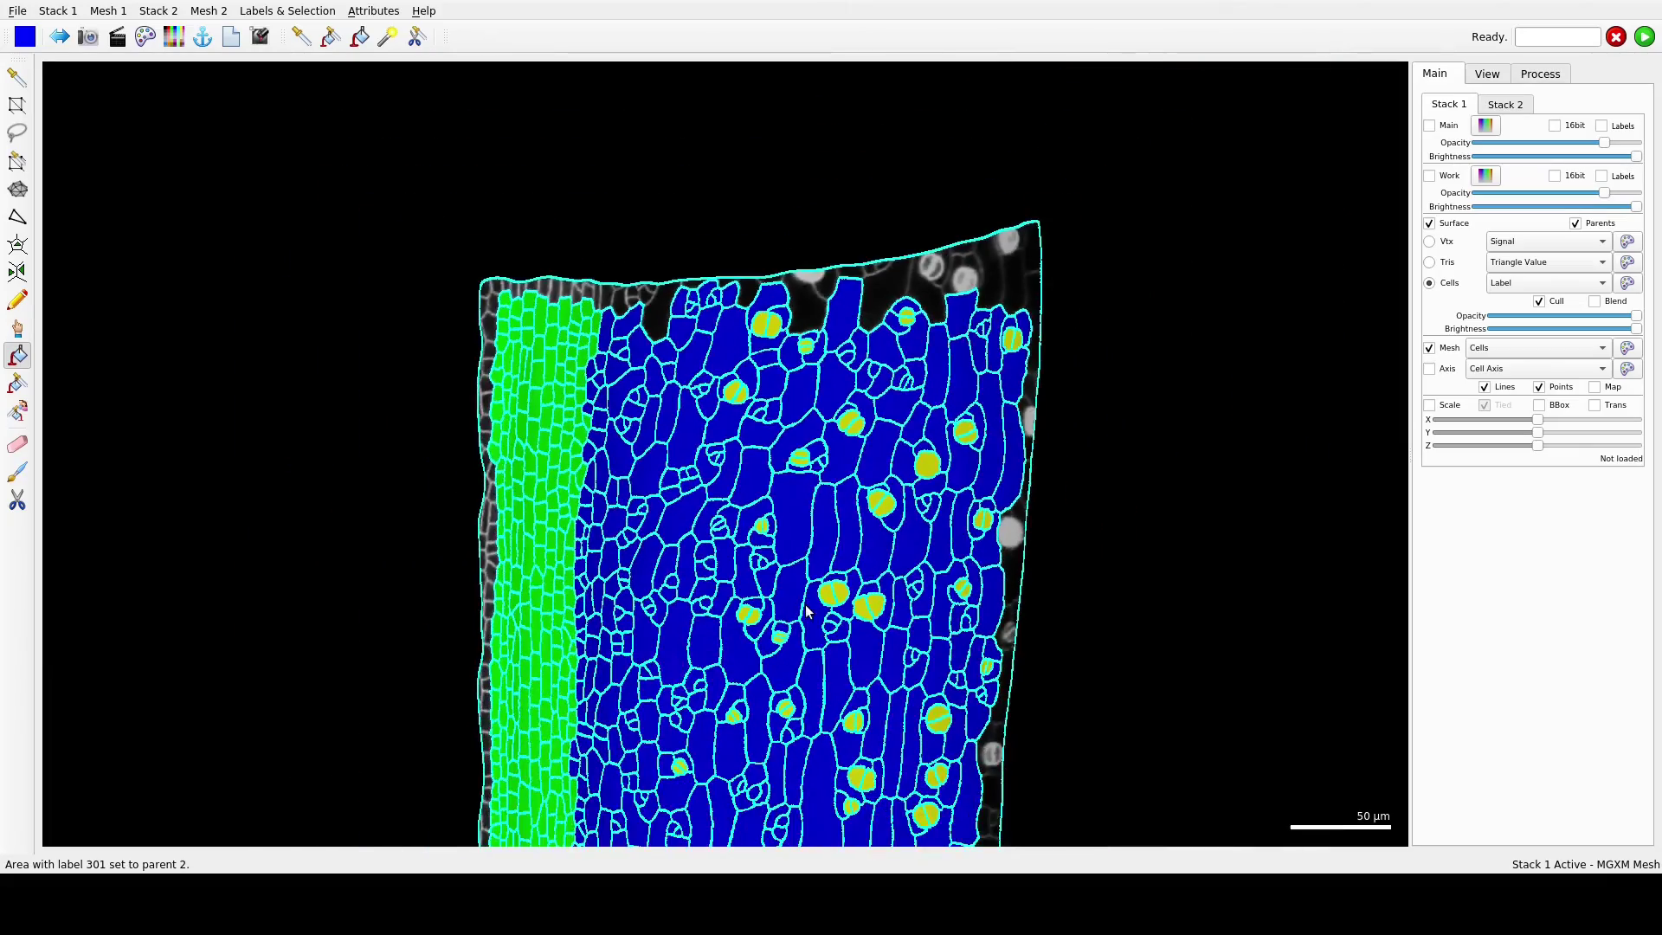
{"action": "right_click_drag", "start_coordinate": [818, 684], "coordinate": [798, 433]}
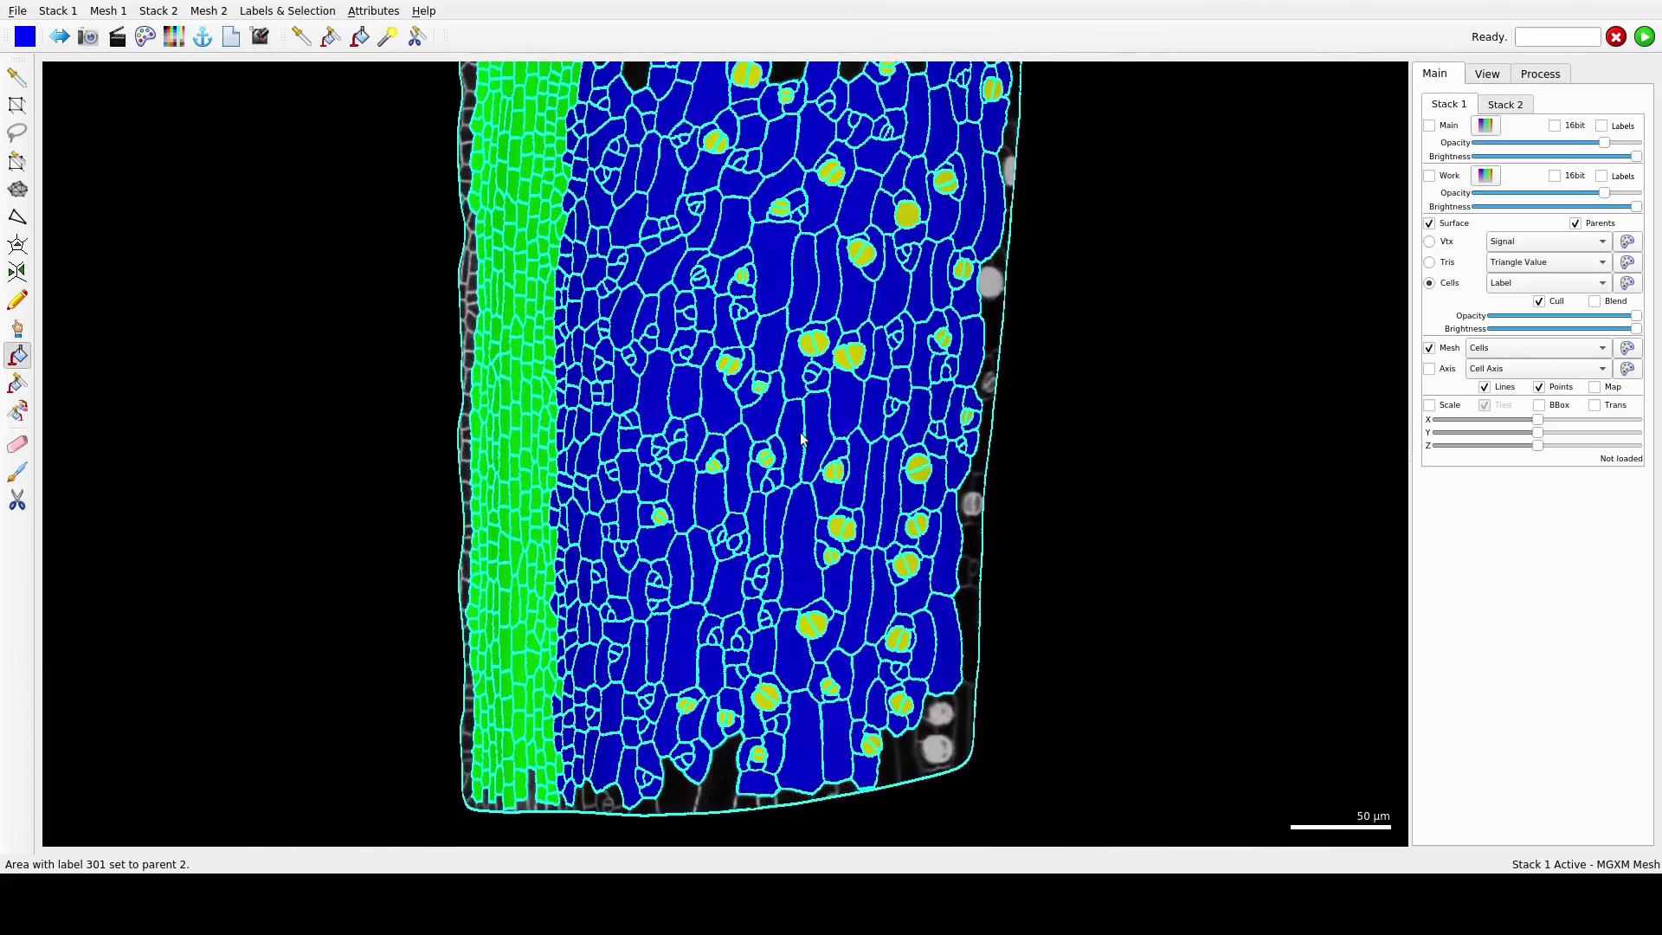
{"action": "left_click", "coordinate": [563, 693], "text": "alt"}
Step: Hide the cell mesh and switch the surface display of the whole tissue to the vertex signal
{"action": "scroll", "coordinate": [849, 625], "scroll_direction": "down", "scroll_amount": 2}
{"action": "right_click_drag", "start_coordinate": [978, 513], "coordinate": [955, 563]}
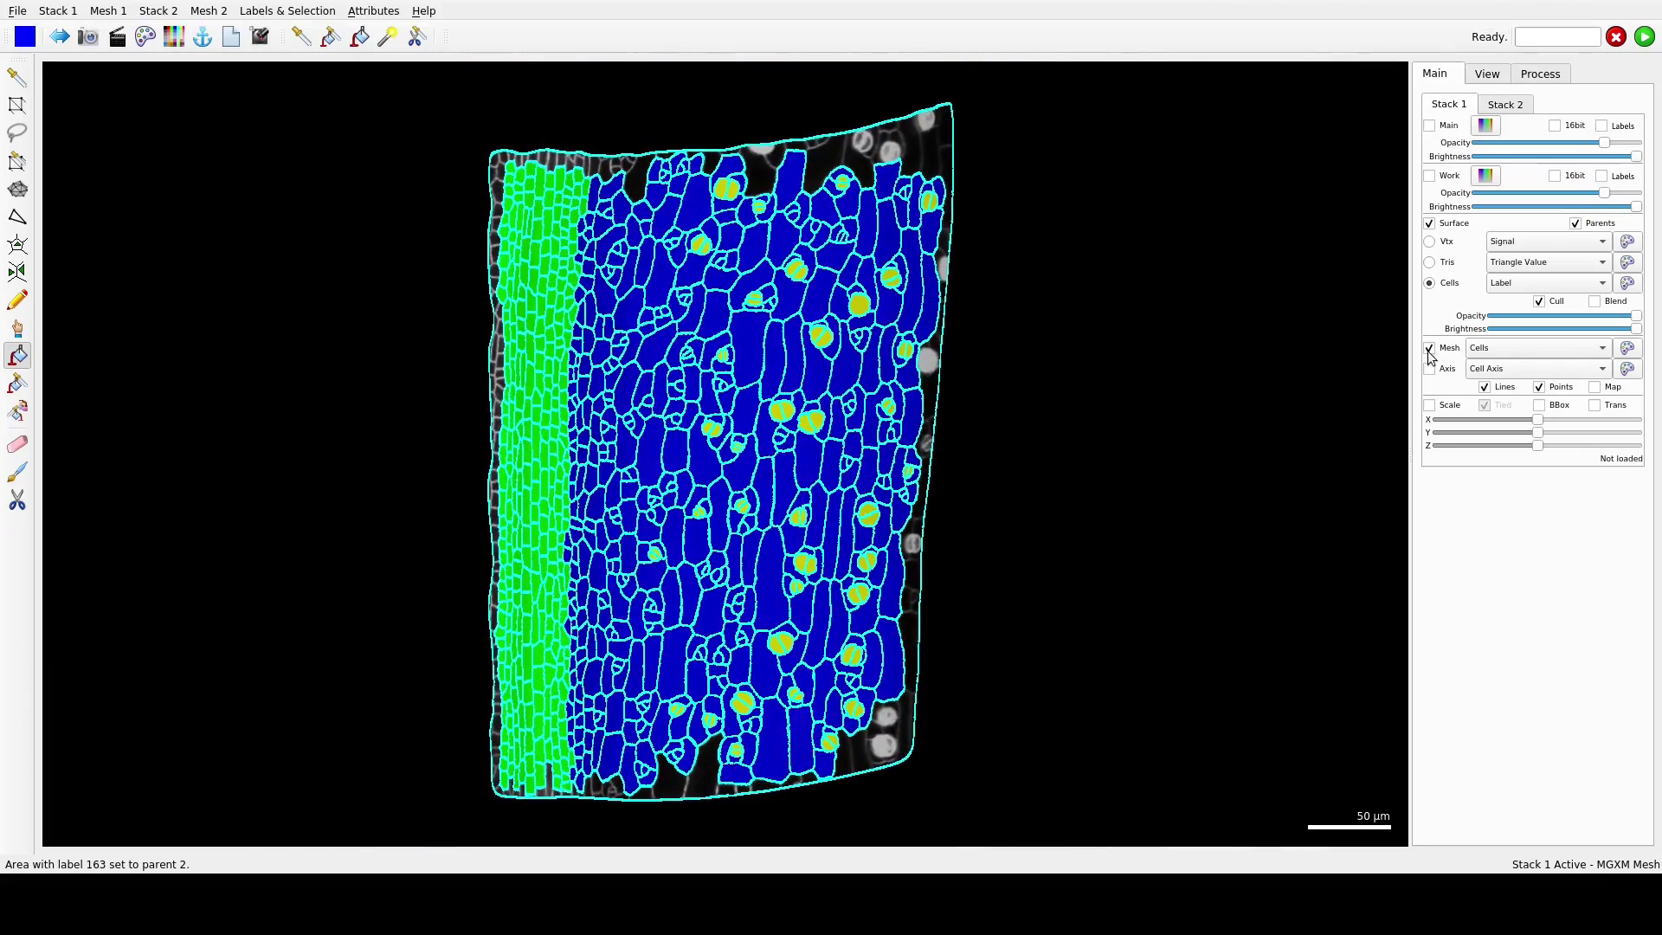
{"action": "left_click", "coordinate": [1429, 349]}
{"action": "left_click", "coordinate": [1429, 241]}
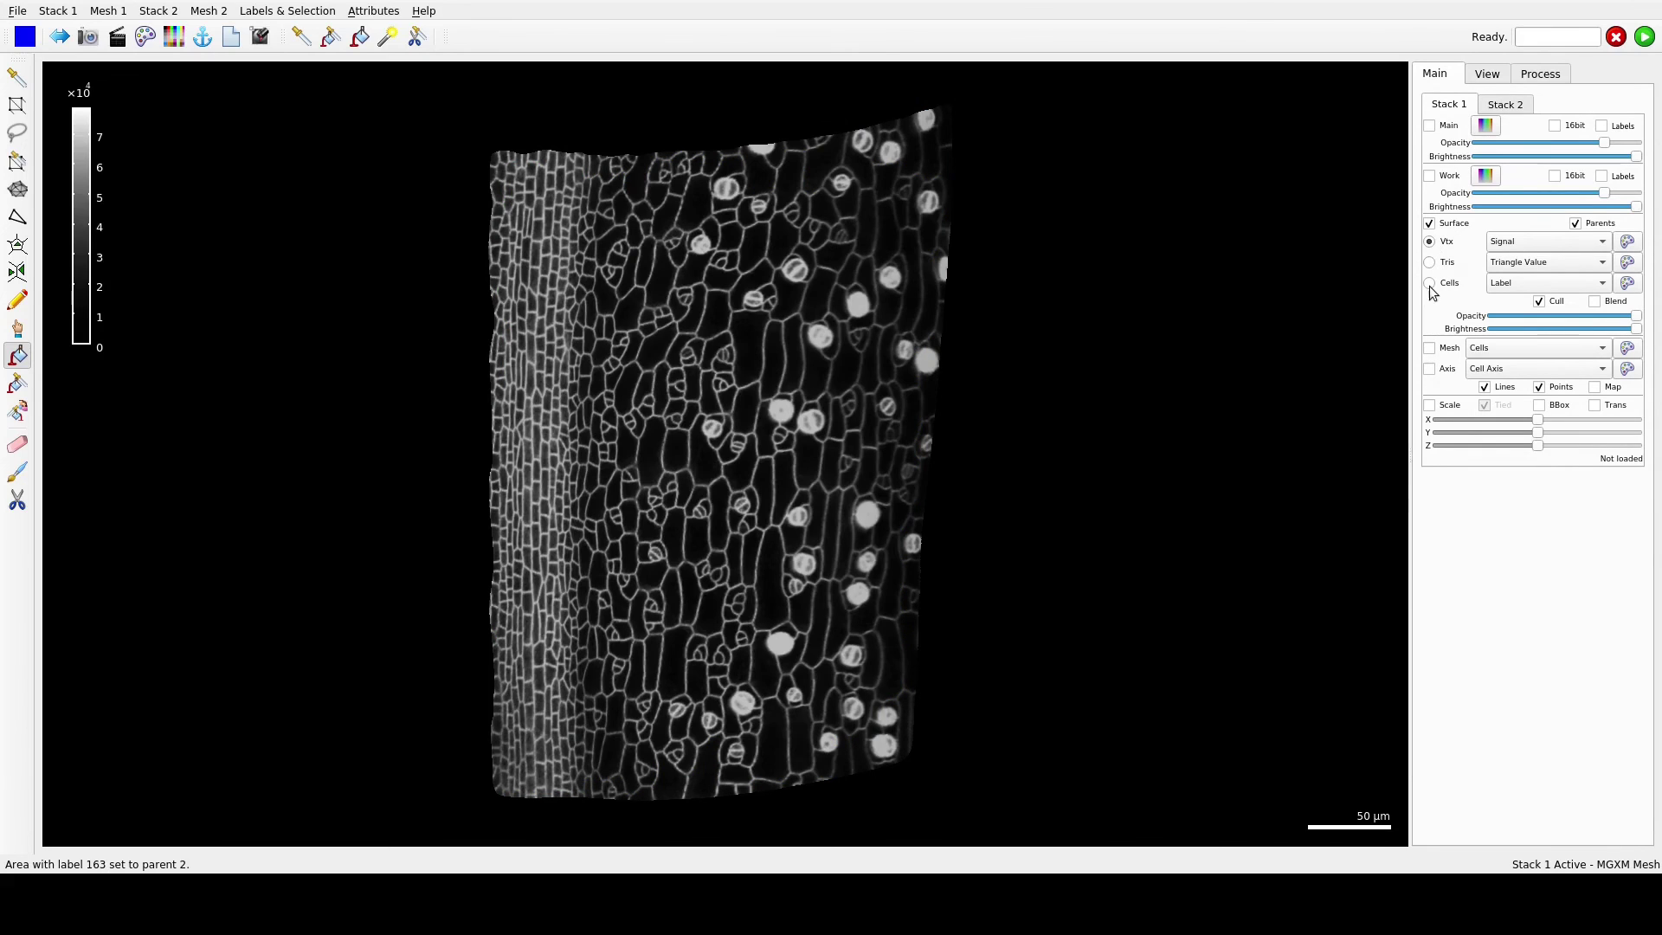